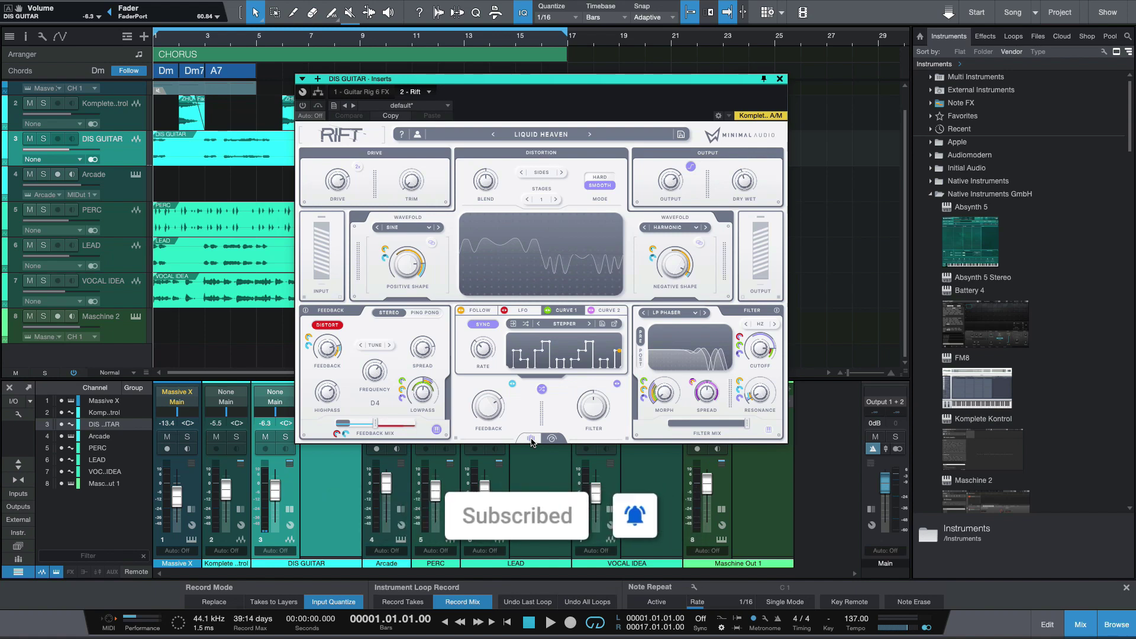
Step: Switch the Rift plug-in on DIS GUITAR to its simple view and back to its advanced view
left_click(532, 440)
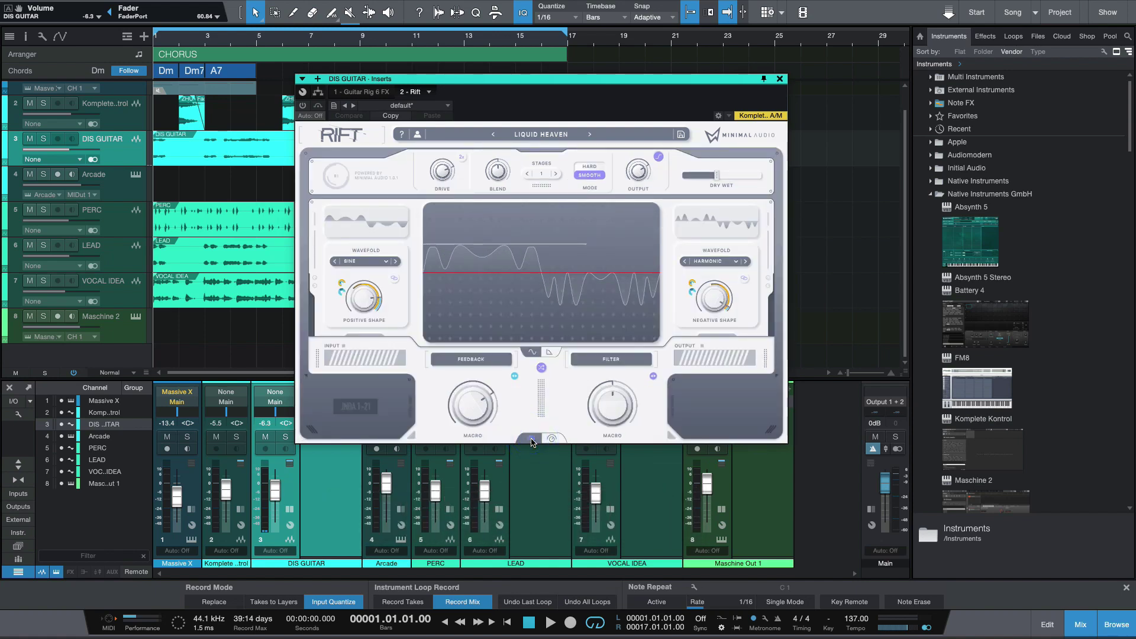
left_click(559, 439)
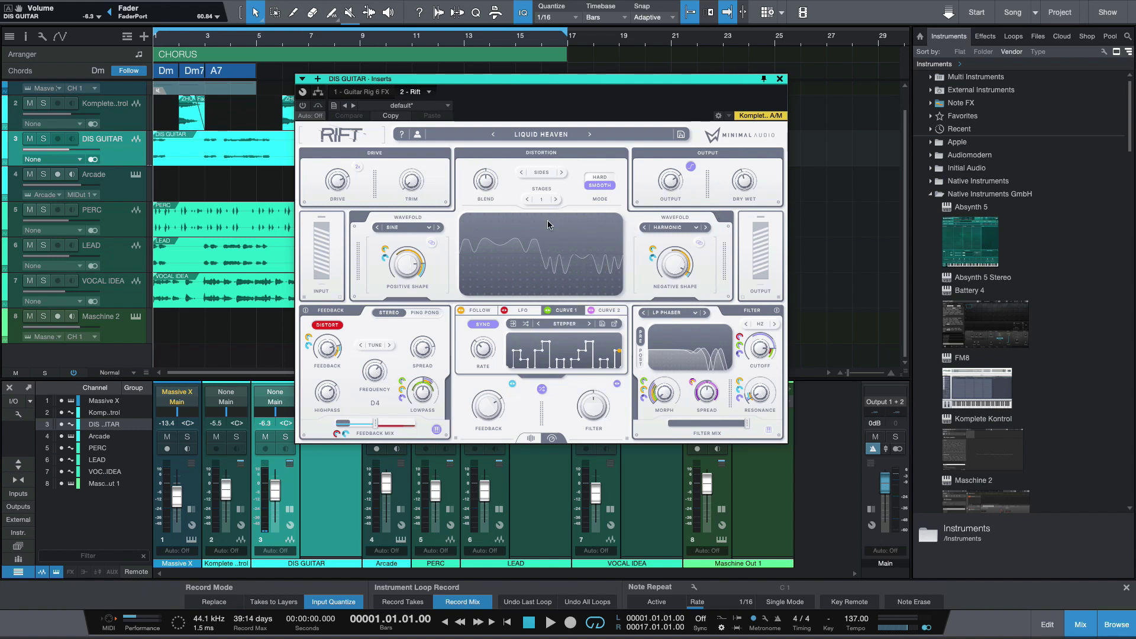
left_click(744, 136)
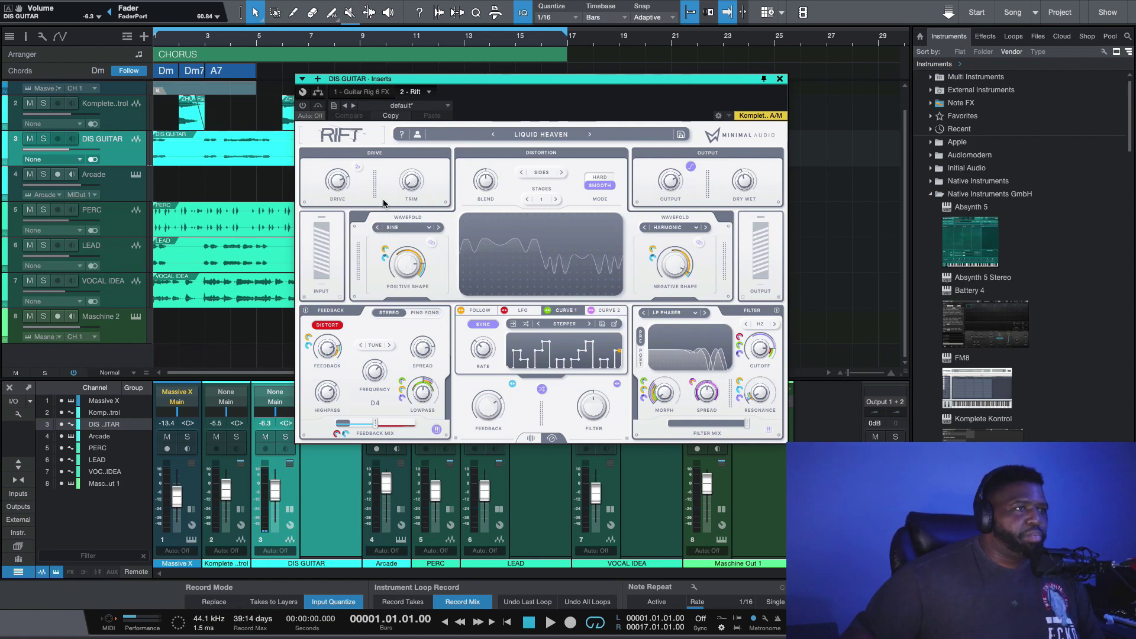
Step: Show the LEAD track's Rift 3 insert and audition the track soloed
left_click_drag(468, 85, 580, 75)
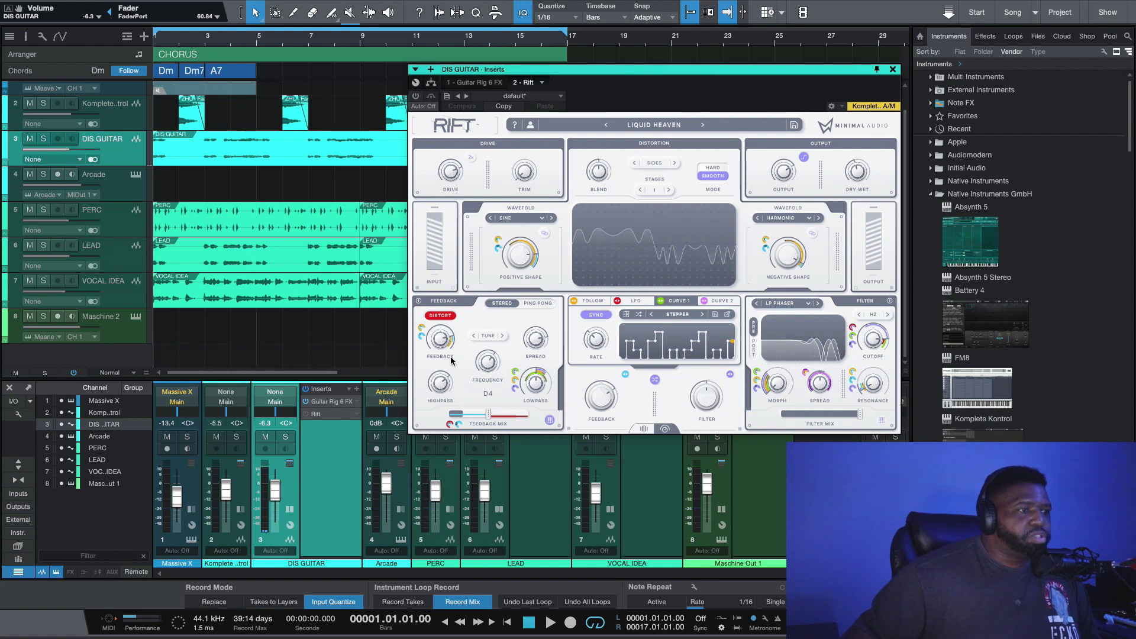
left_click(132, 265)
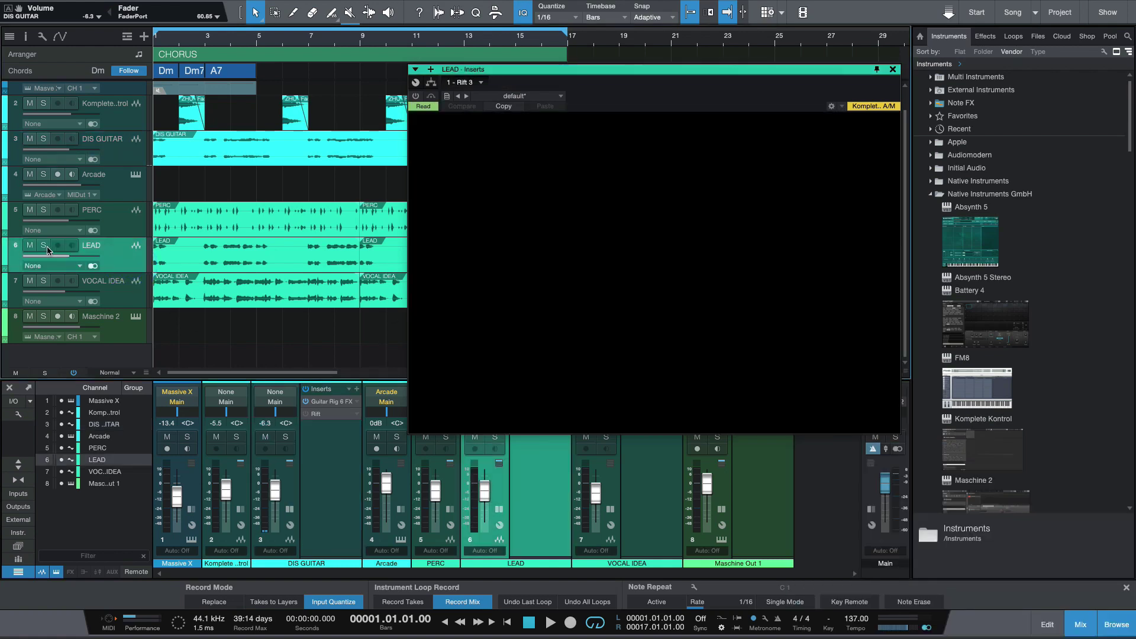
left_click(43, 247)
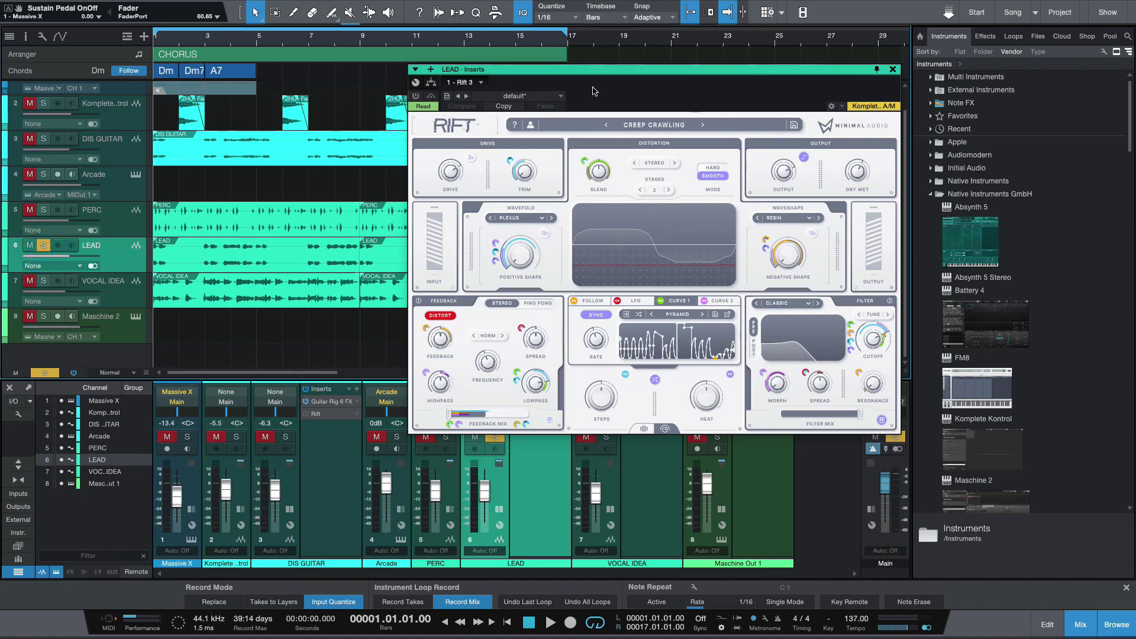
left_click_drag(595, 69, 722, 30)
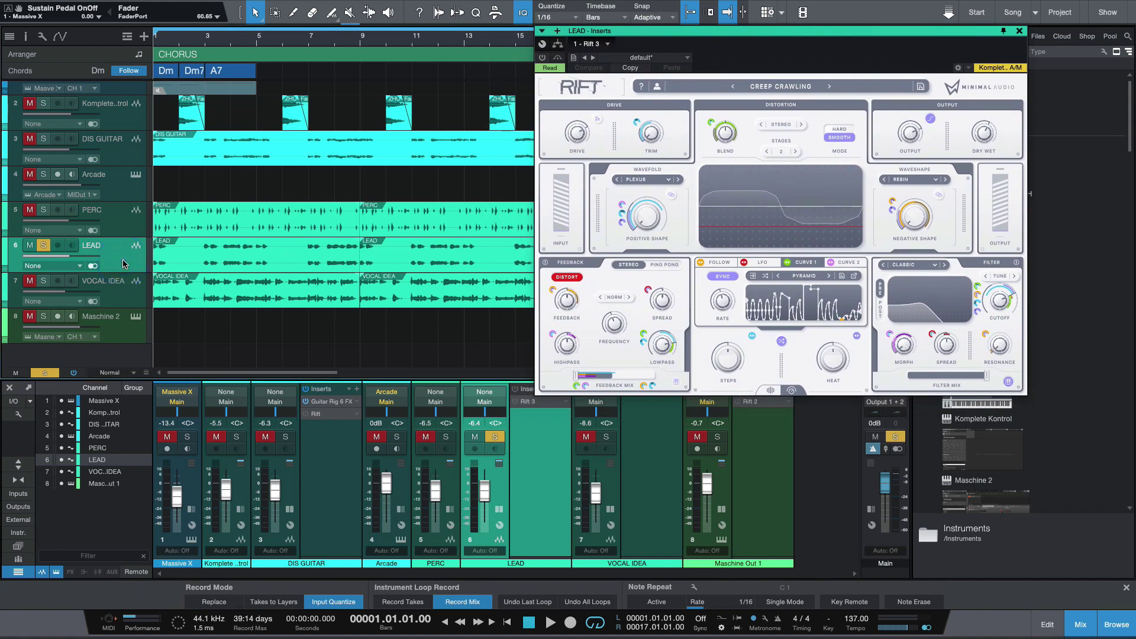
key("space")
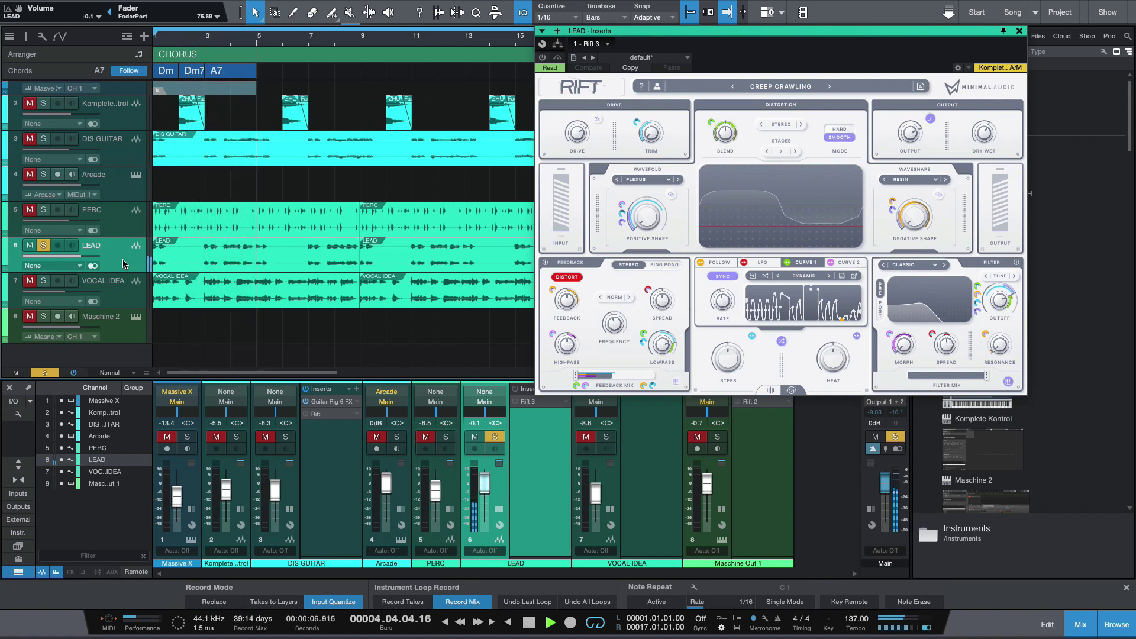
key("space")
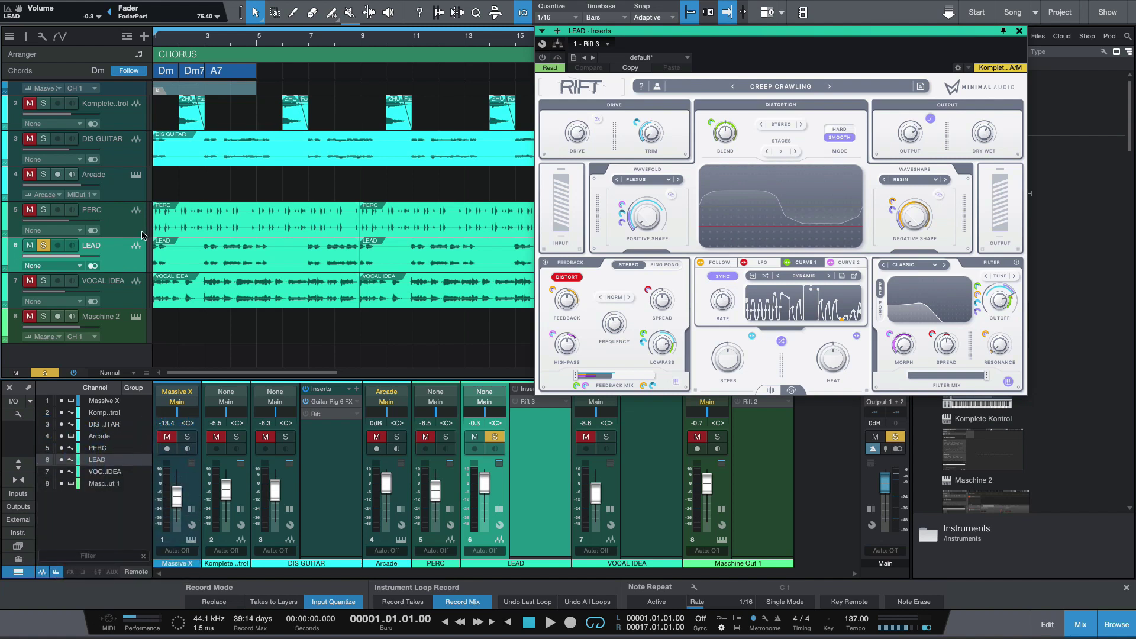
Step: Select both audio clips on the LEAD track, boost their level and play back the result
left_click_drag(645, 31, 758, 34)
left_click_drag(592, 252, 278, 249)
left_click(280, 252)
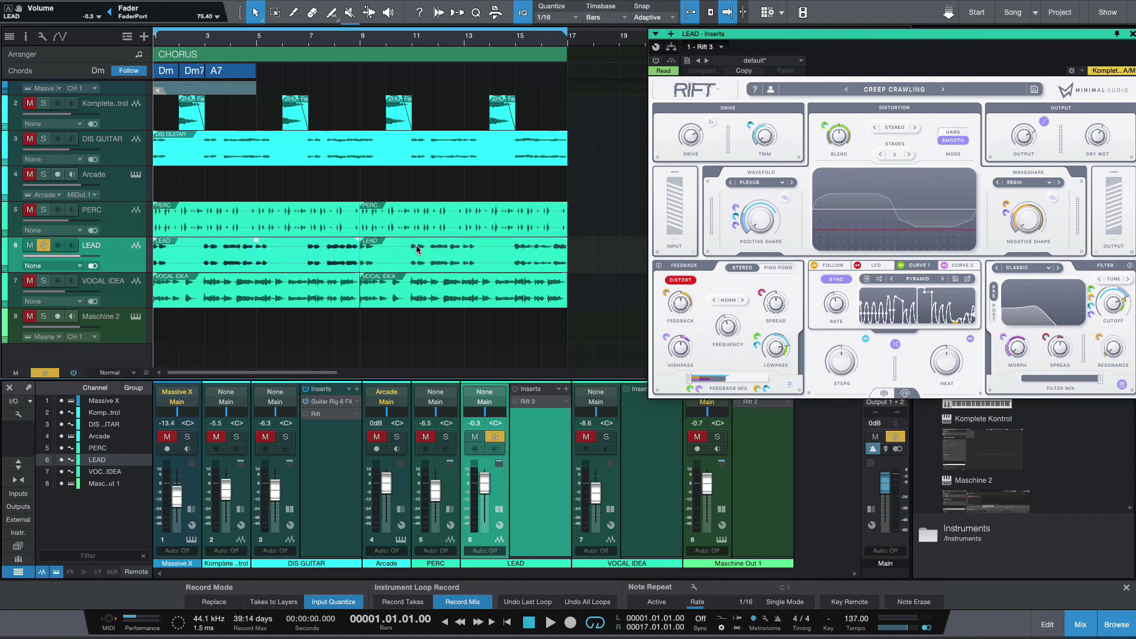
left_click_drag(600, 260, 257, 236)
left_click(263, 258)
key("space")
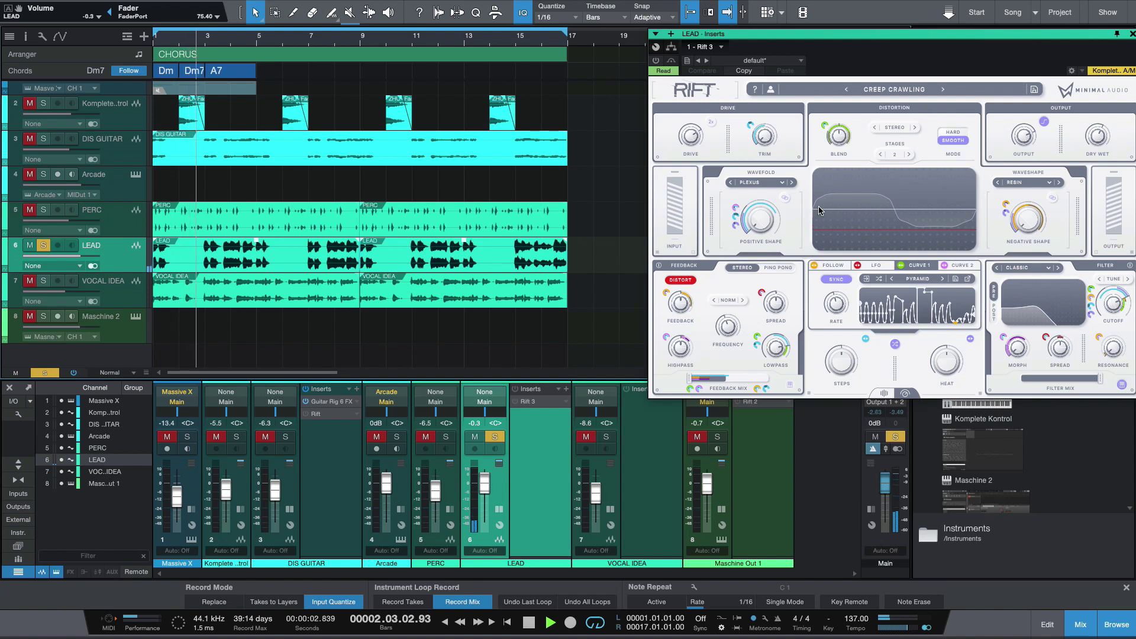
key("space")
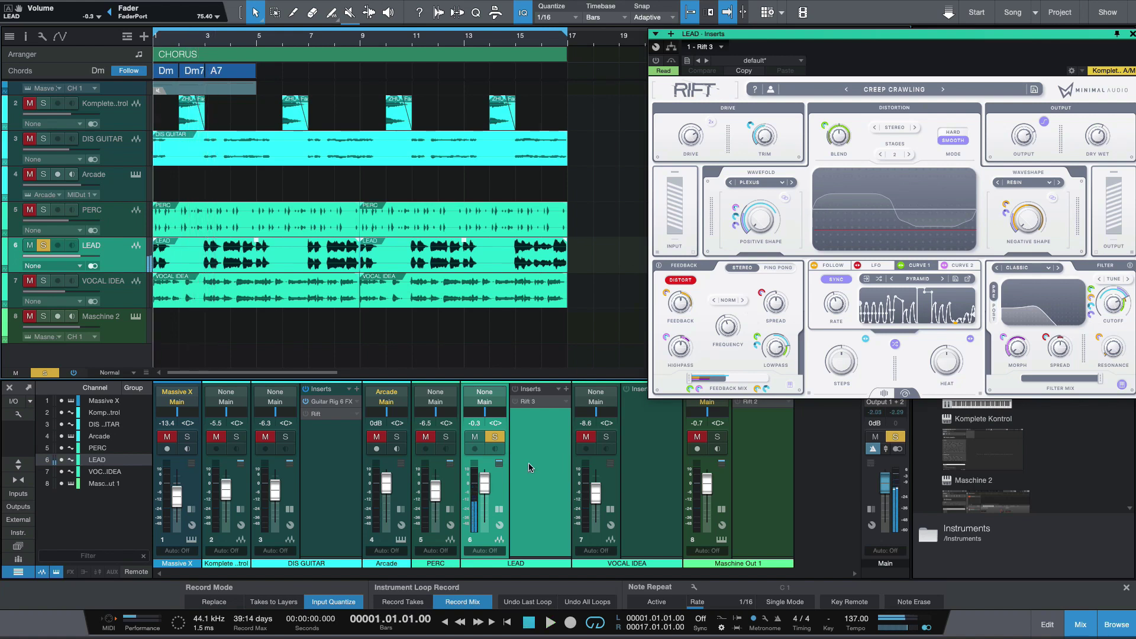
Step: Open the preset browser of Rift 3 on LEAD and mark MP - A Lost World as a favorite
left_click(532, 460)
left_click(528, 402)
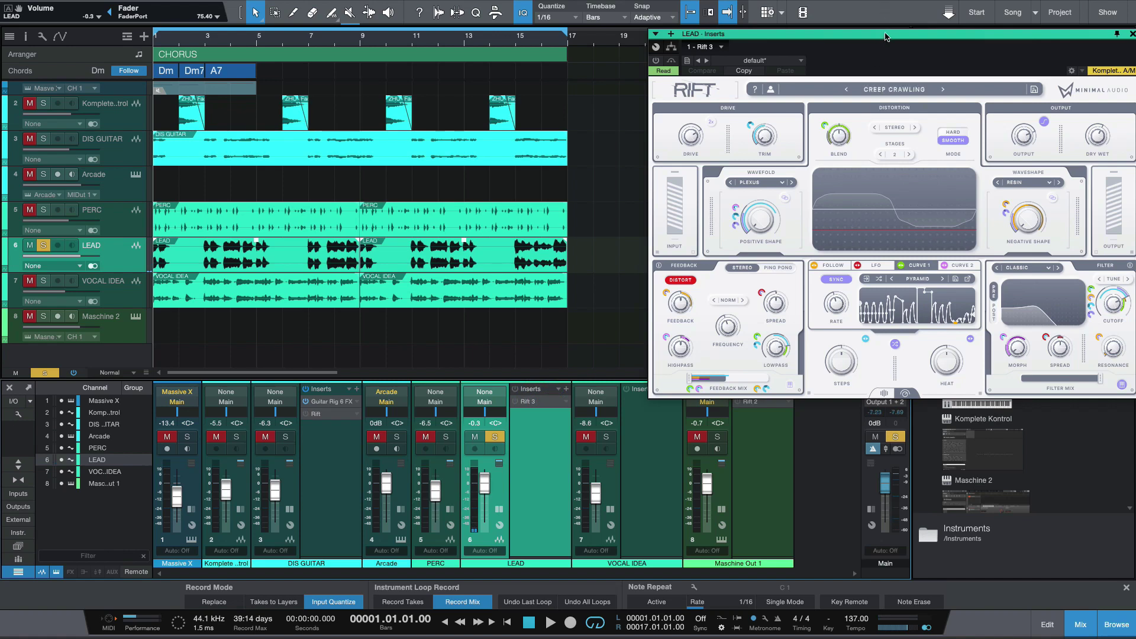
left_click_drag(888, 37, 626, 51)
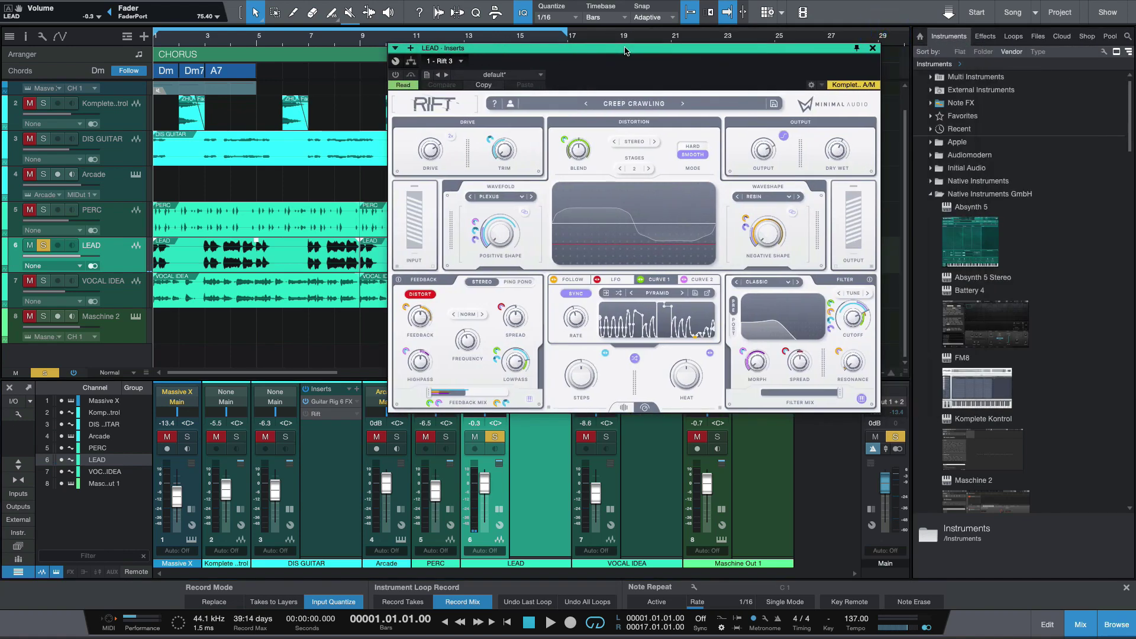
left_click(638, 104)
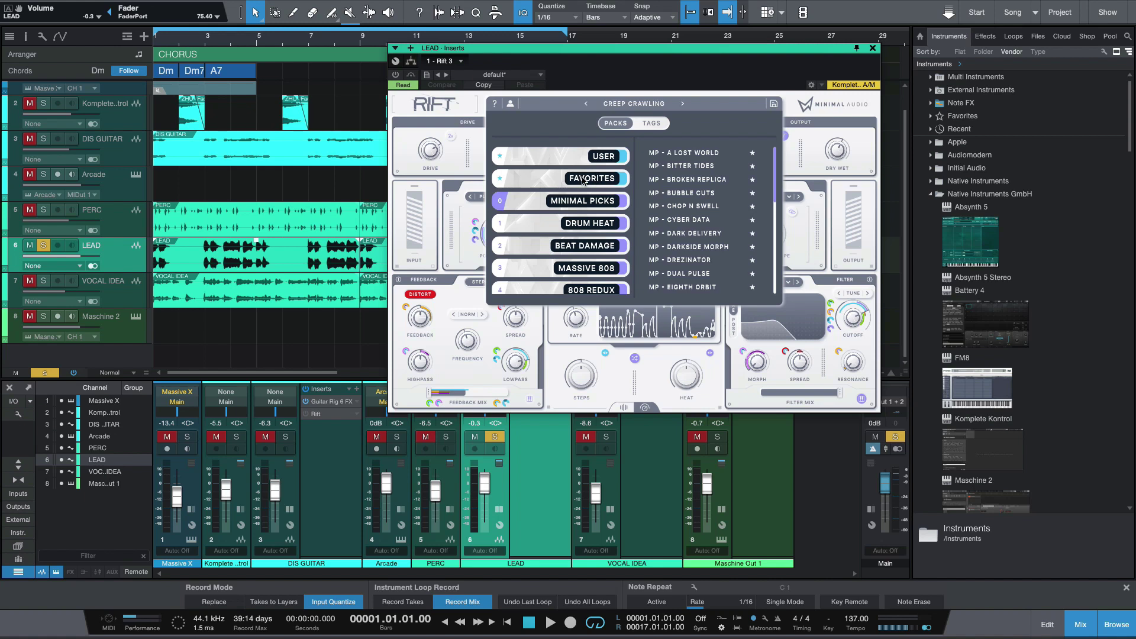
left_click(752, 152)
Step: Browse the Rift preset packs and load Dirty Dotted Delay from the Simple Delay pack
left_click(581, 202)
scroll(699, 229, "down", 5)
scroll(680, 230, "down", 1)
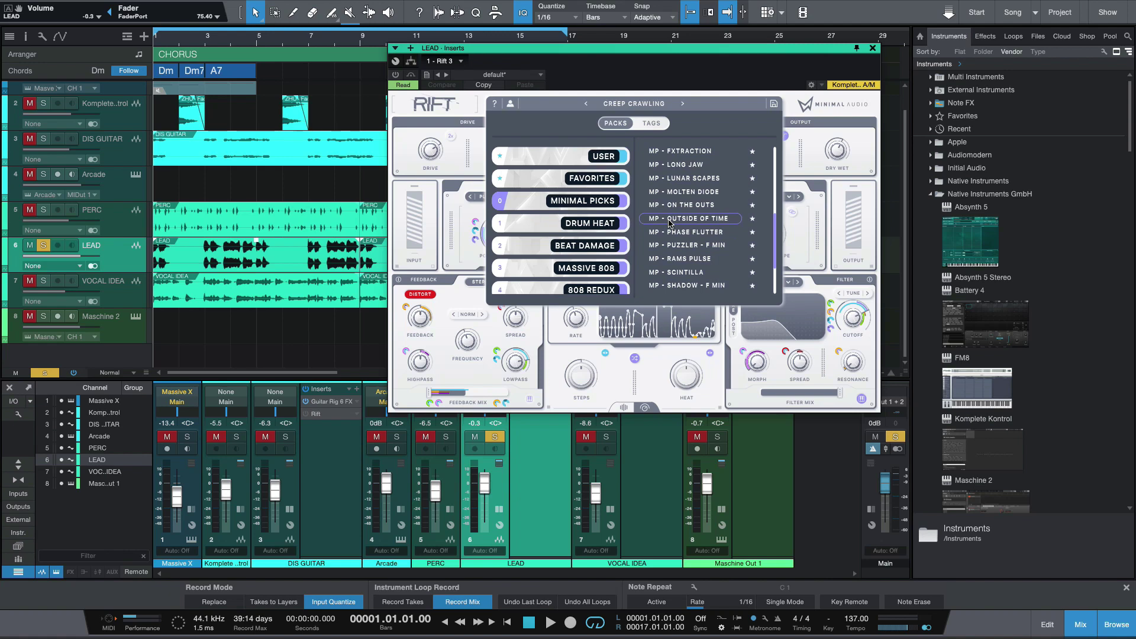
scroll(549, 234, "down", 10)
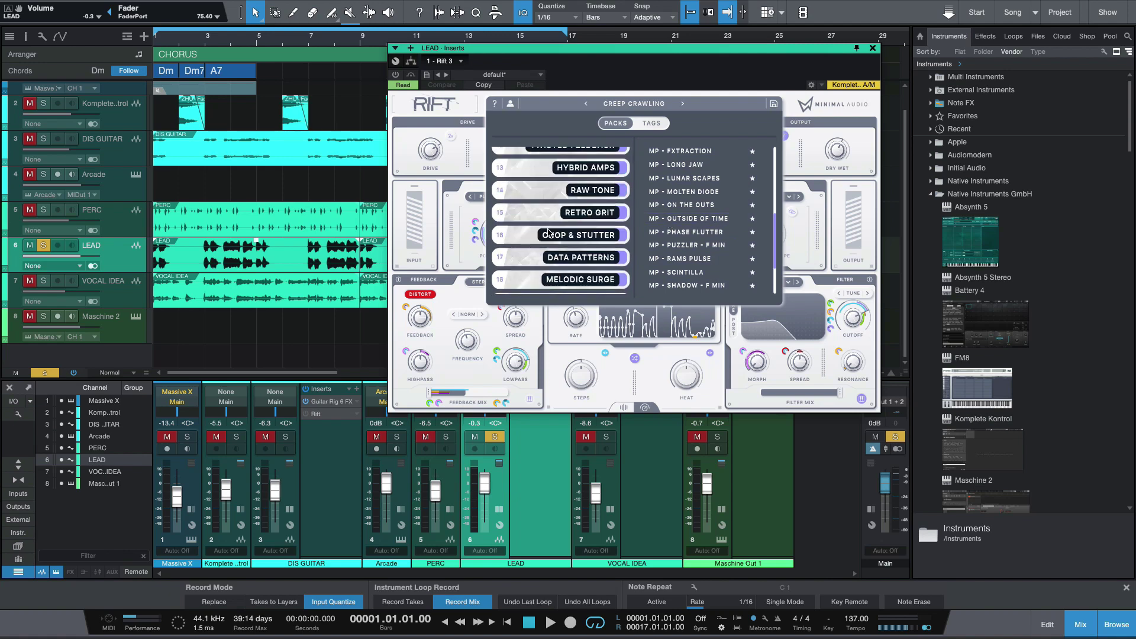
scroll(549, 232, "down", 5)
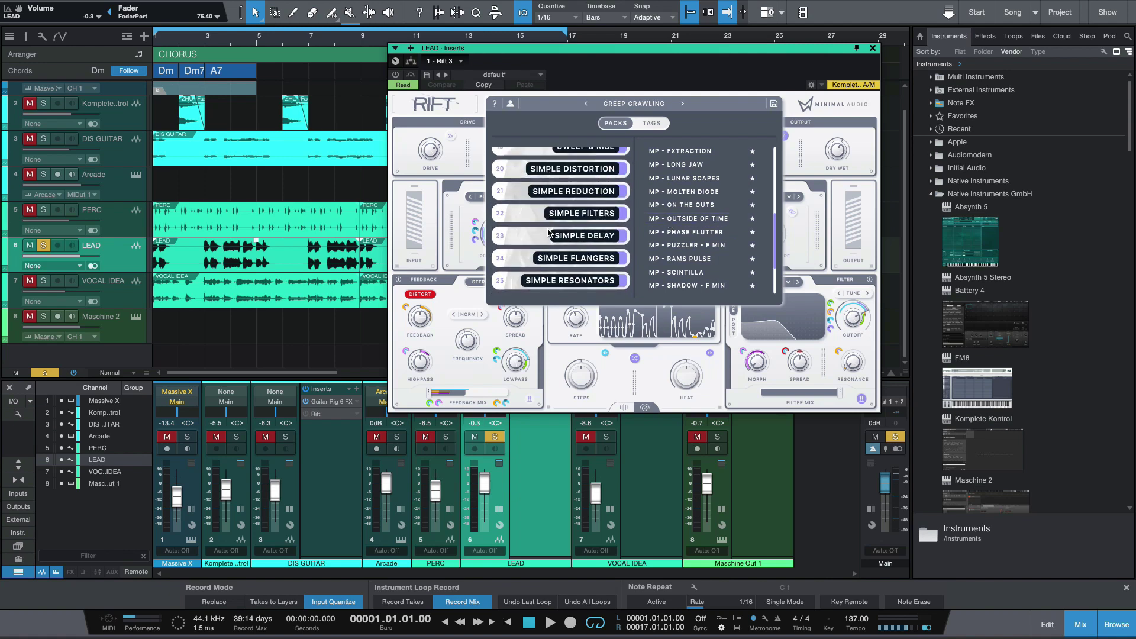
scroll(670, 222, "up", 5)
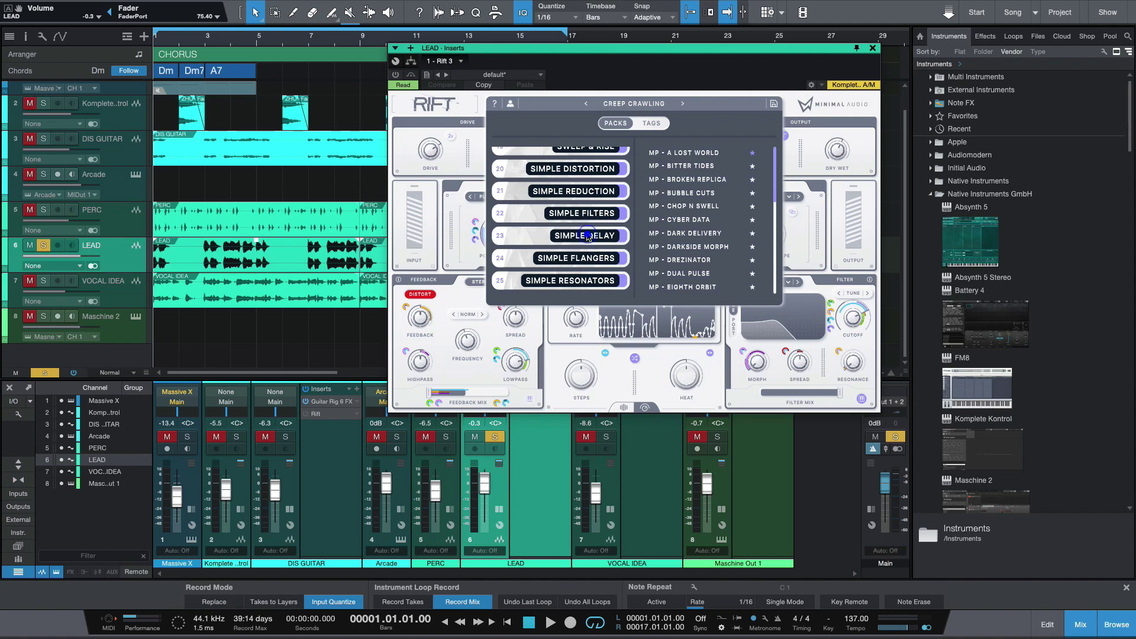
left_click(587, 237)
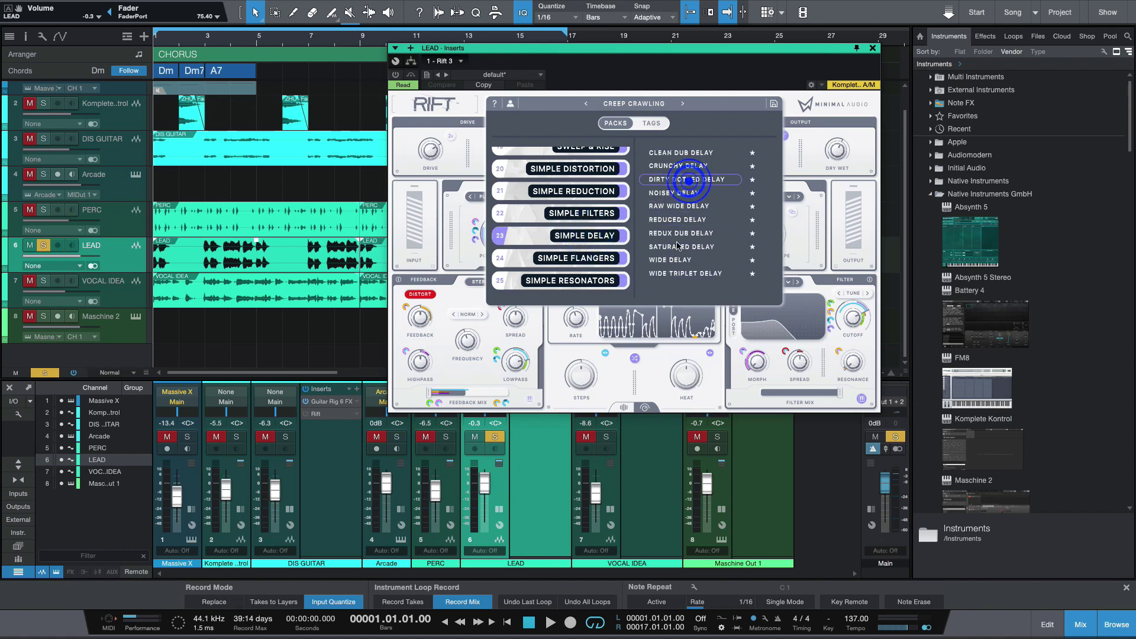
left_click(689, 180)
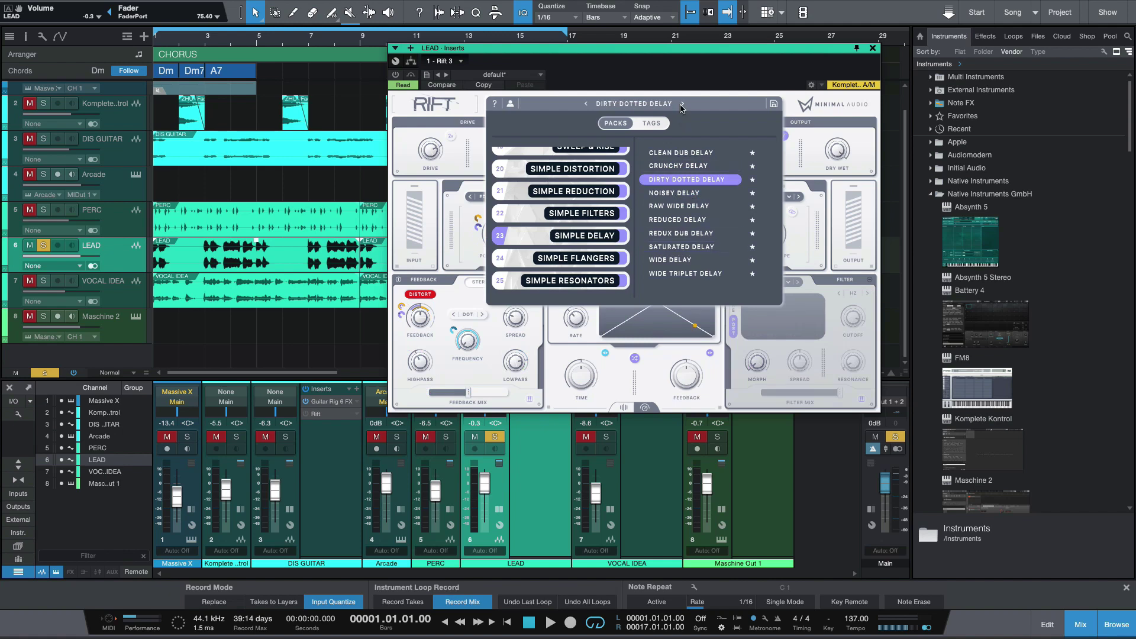
Step: Activate the Rift 3 insert on the LEAD channel and reopen its plug-in window
left_click(874, 49)
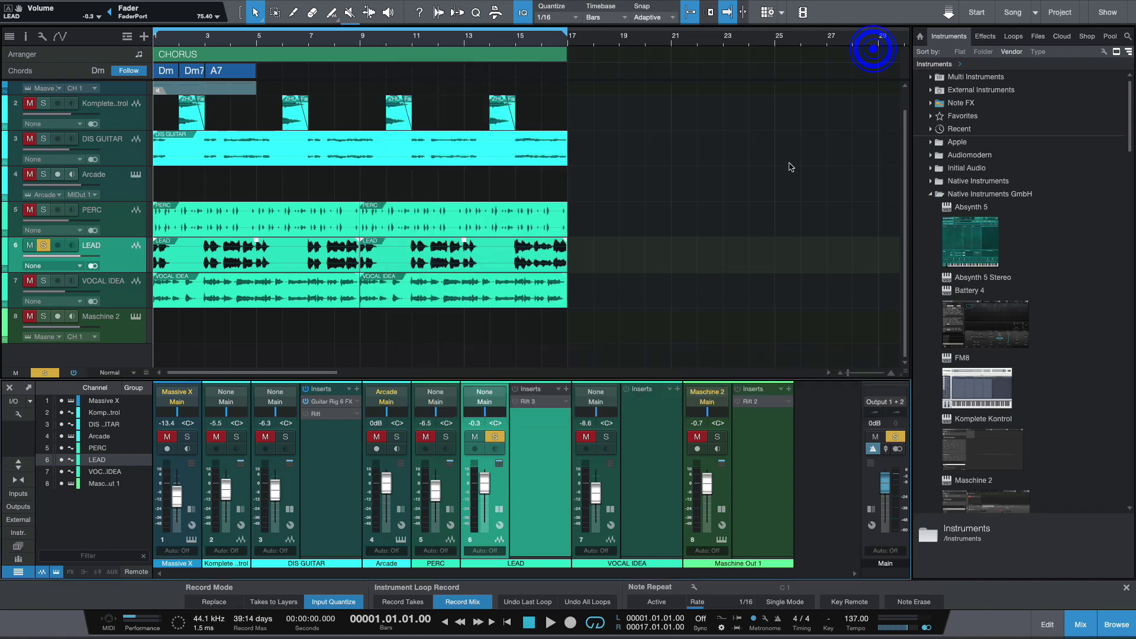
left_click(518, 403)
left_click(535, 405)
double_click(537, 405)
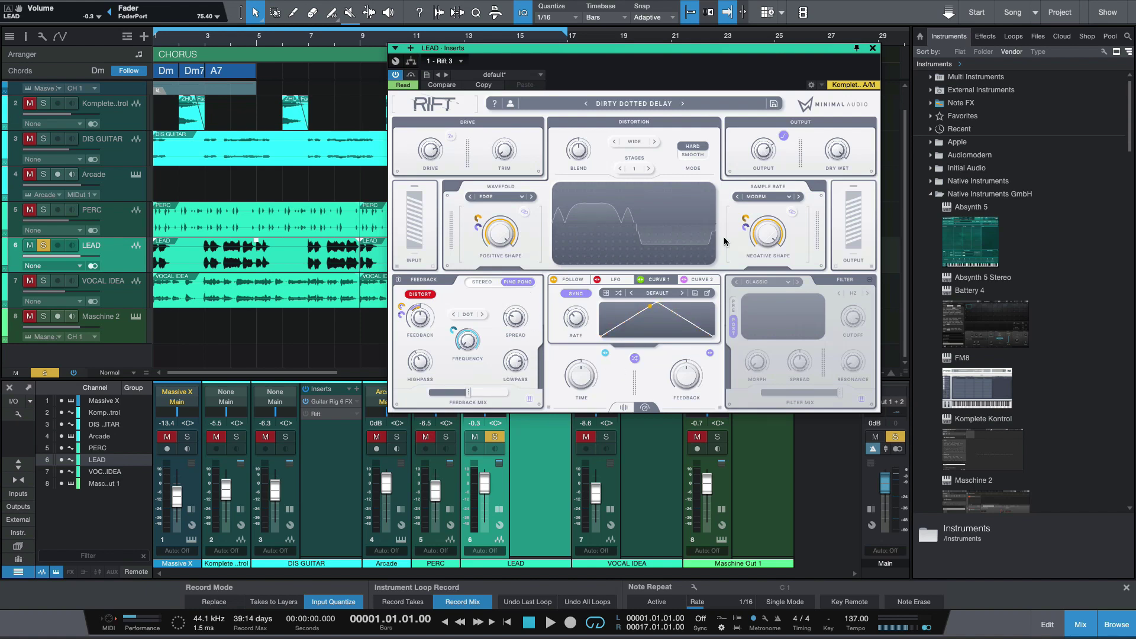
Step: Try Rift's Drive and Trim controls while the LEAD plays, leaving Trim at about 2.7 dB
key("space")
key("space")
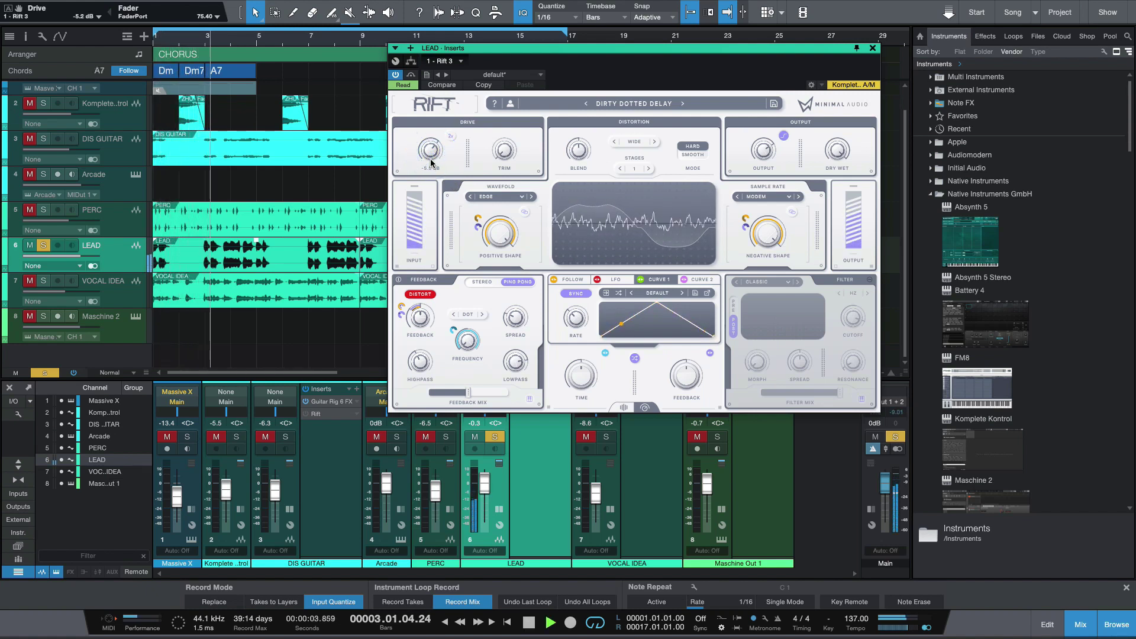
left_click_drag(431, 164, 502, 130)
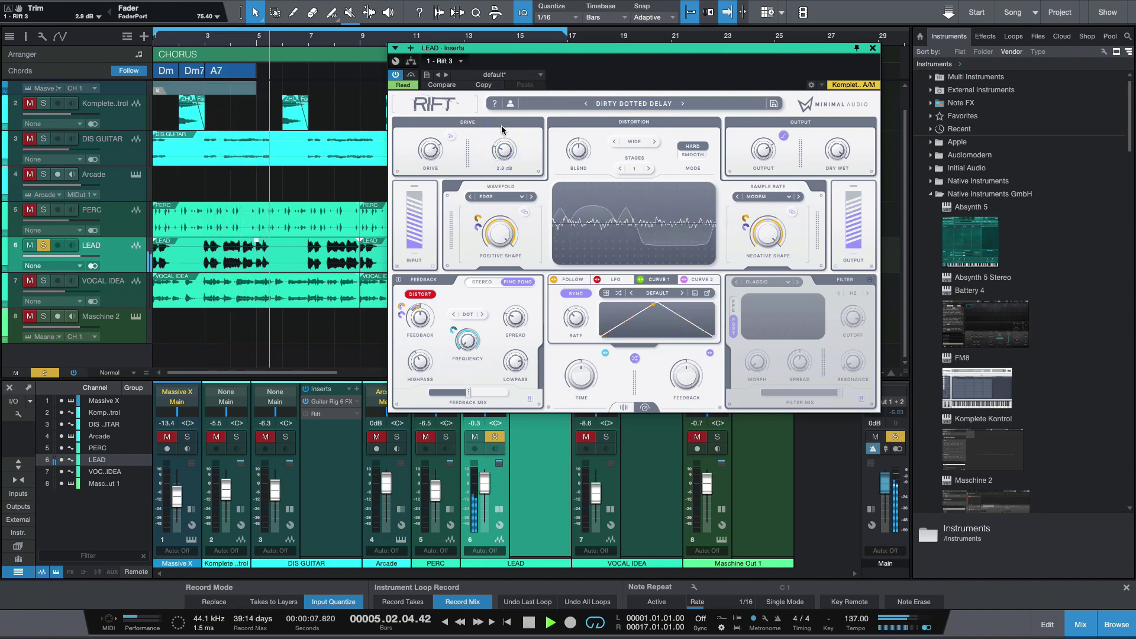
key("space")
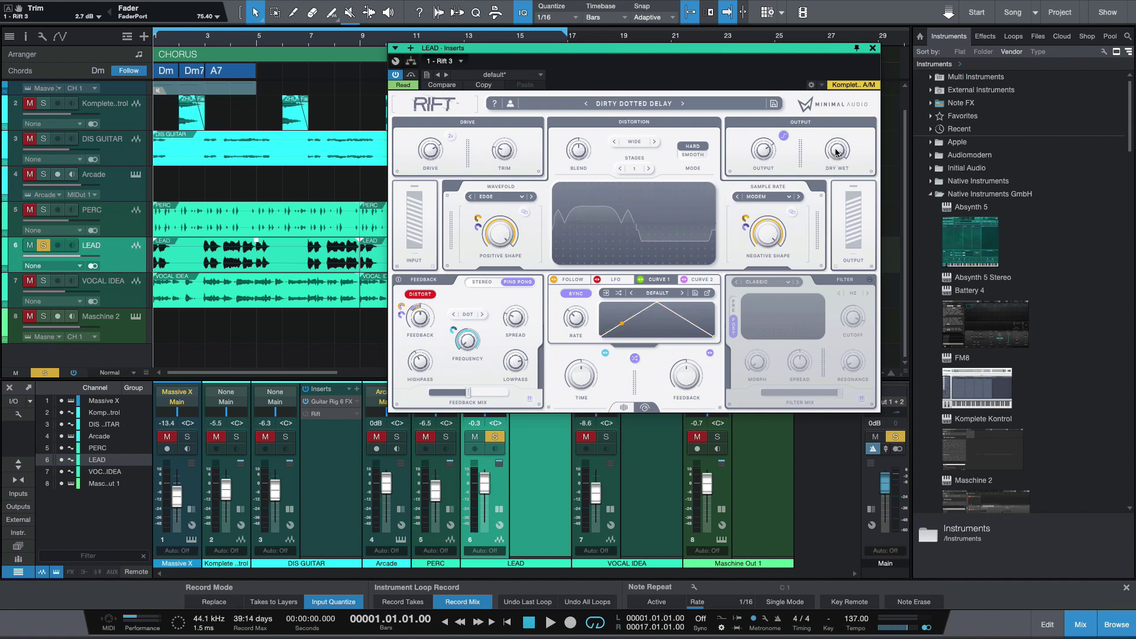
Step: Set Rift's Dry Wet mix to about 70% during playback and audition the LEAD again
key("space")
left_click_drag(836, 153, 834, 174)
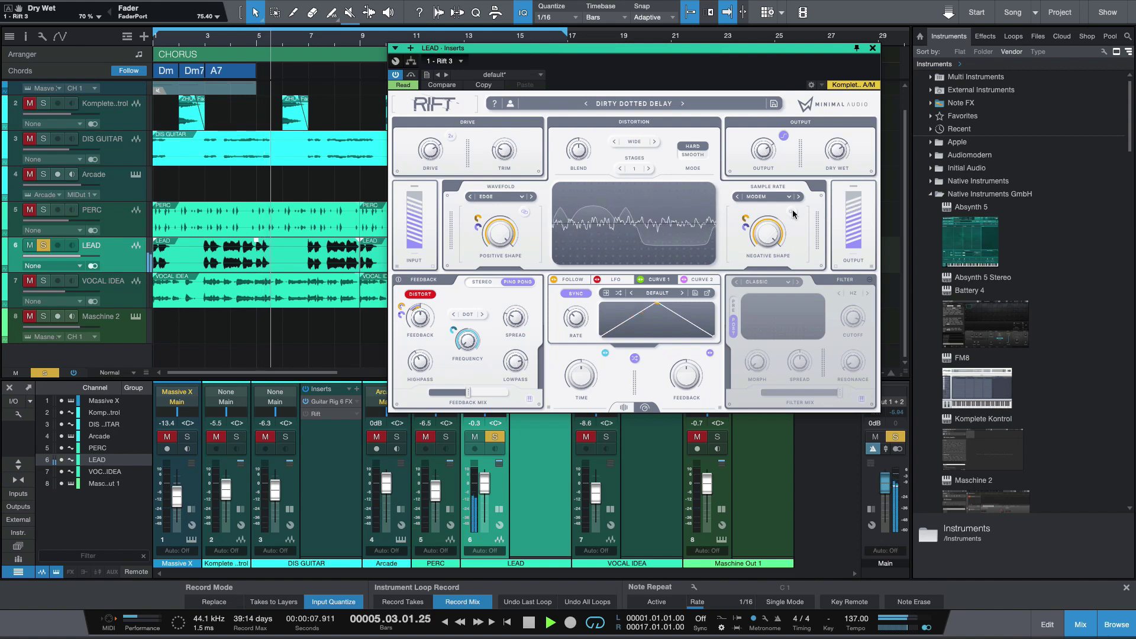
key("space")
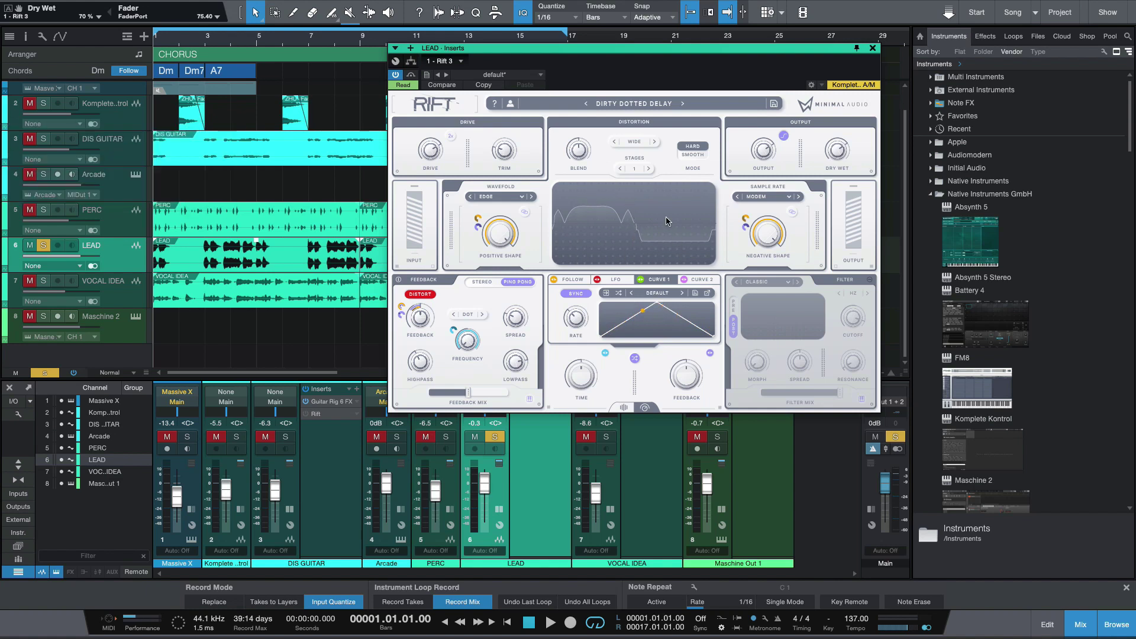
key("space")
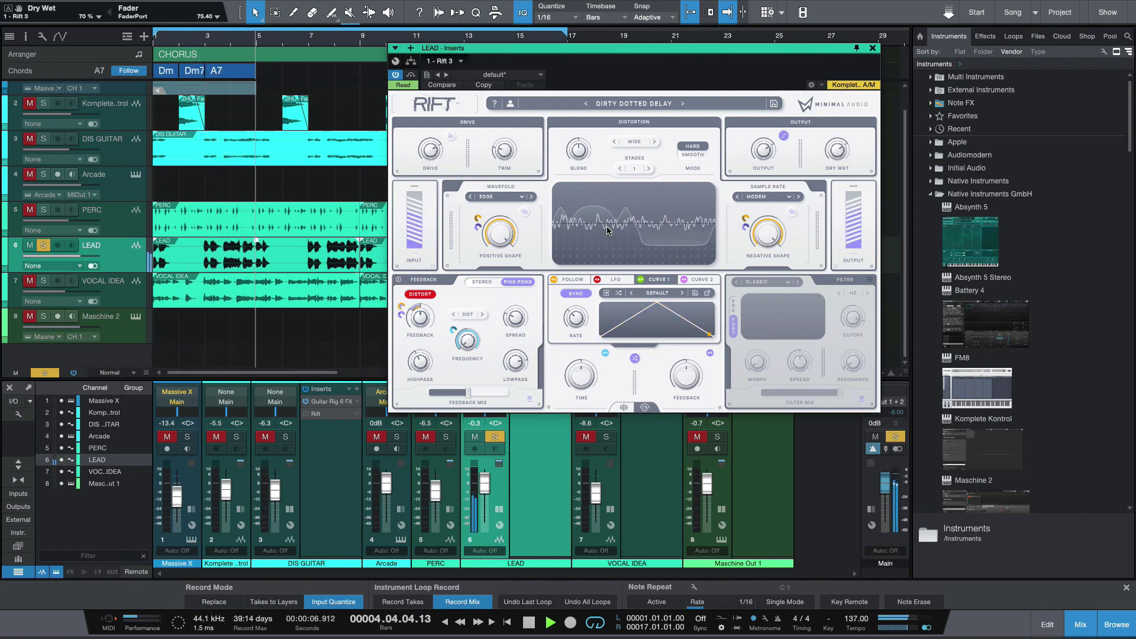
key("space")
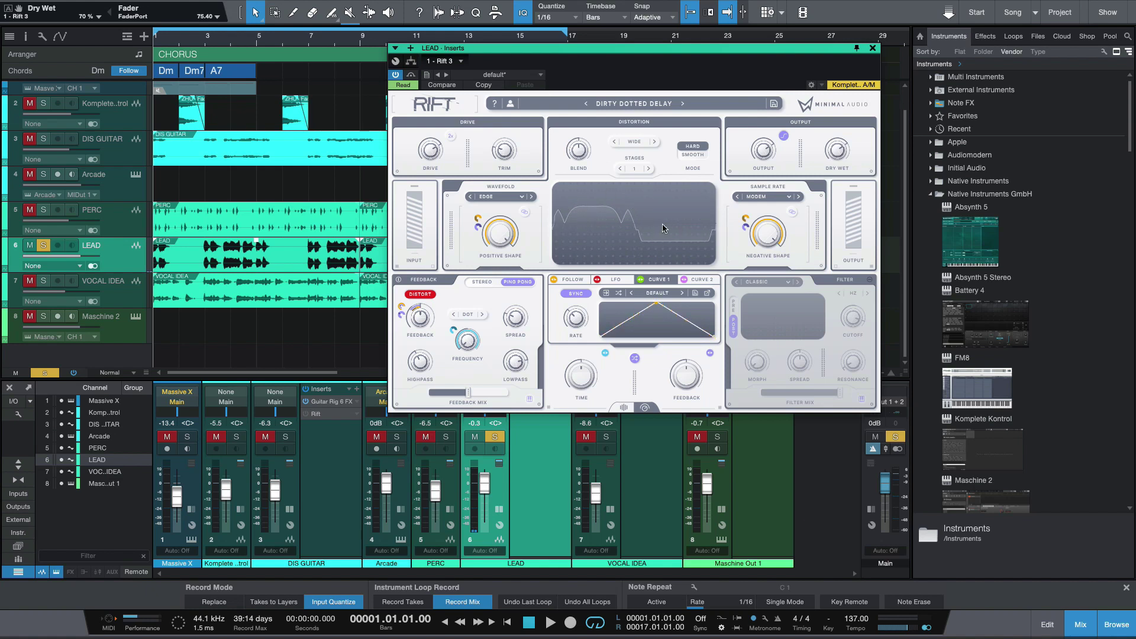
Step: Adjust Rift's Positive Shape on the Edge wavefold during playback, leaving it at about 0.25
mouse_move(780, 235)
left_click_drag(502, 238, 499, 272)
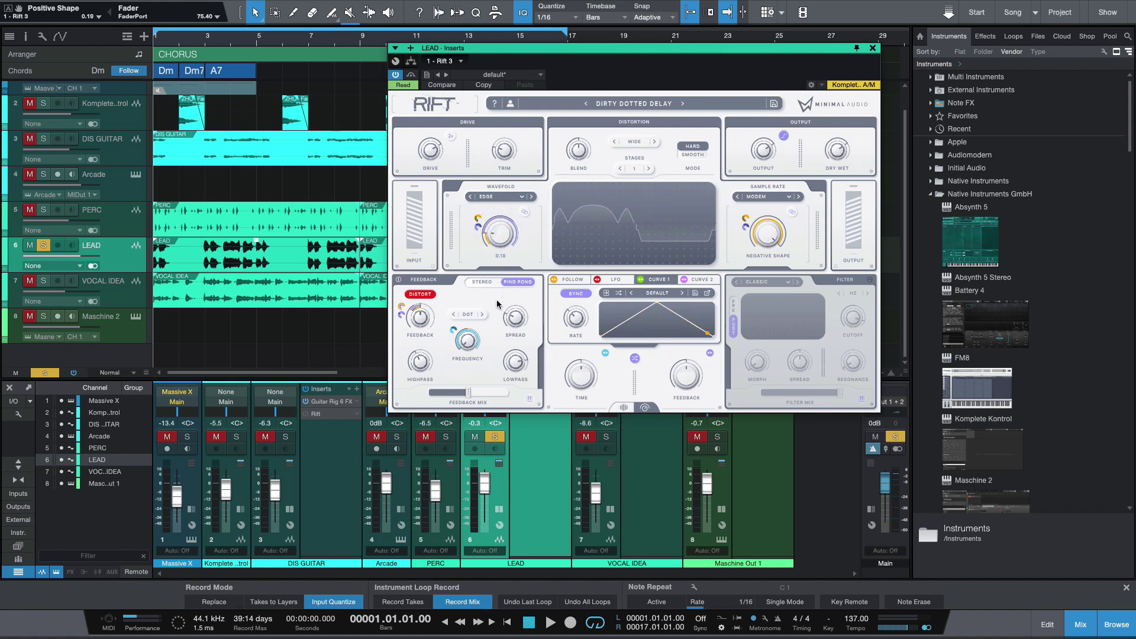
mouse_move(510, 251)
key("space")
mouse_move(506, 219)
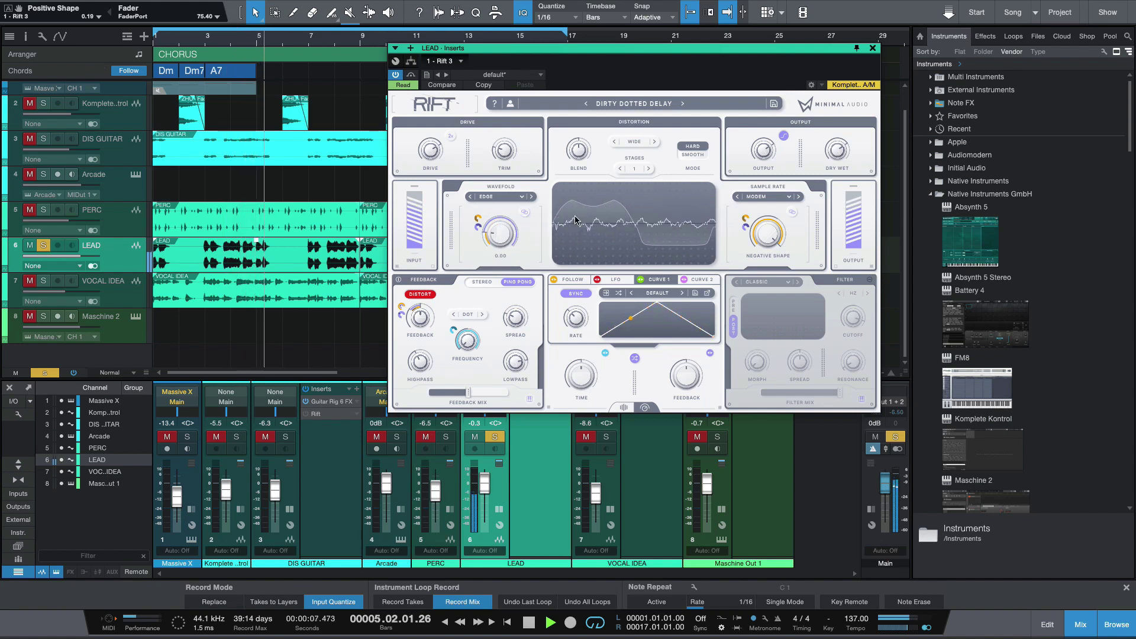
key("space")
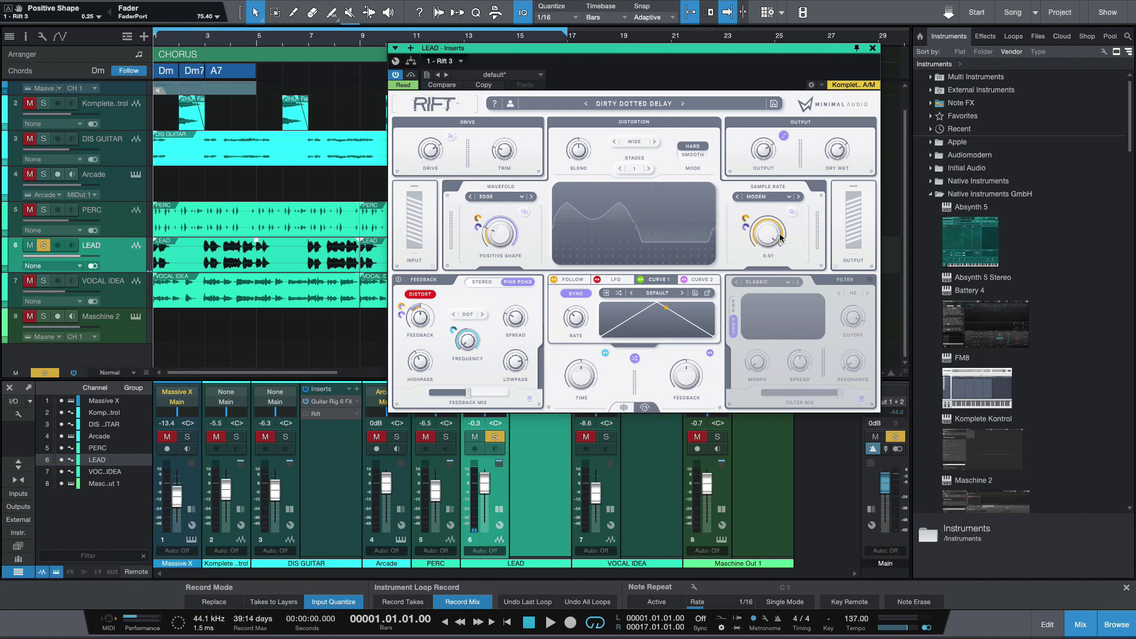
Step: Set Rift's Negative Shape on the Modem sample-rate section to about 0.80 while the LEAD plays
key("space")
left_click_drag(767, 237, 765, 304)
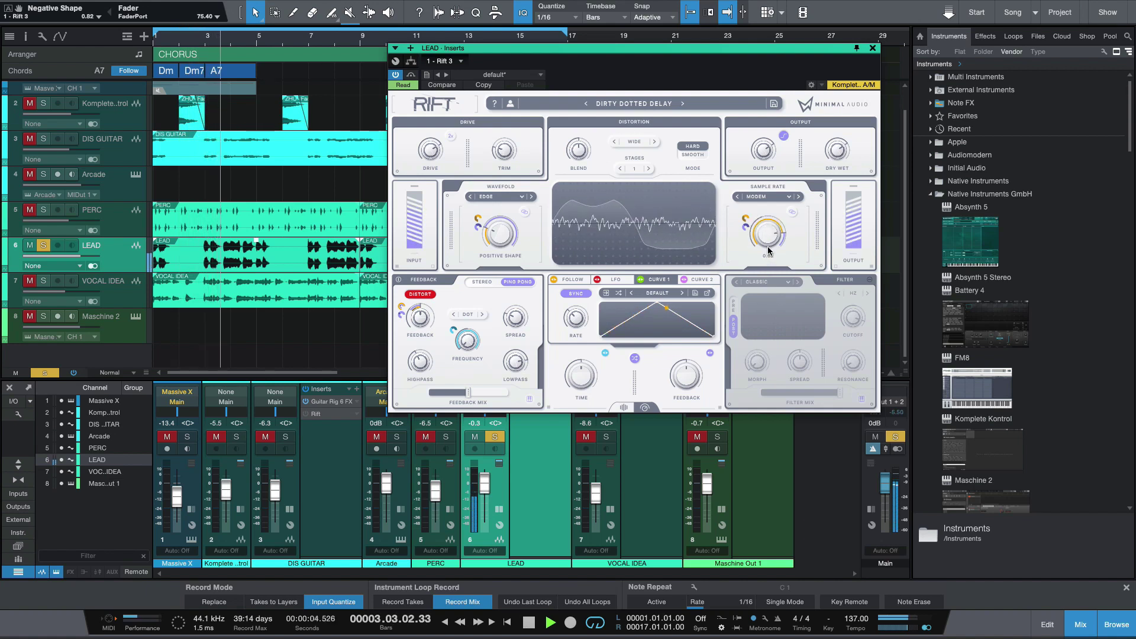
left_click_drag(768, 246, 769, 244)
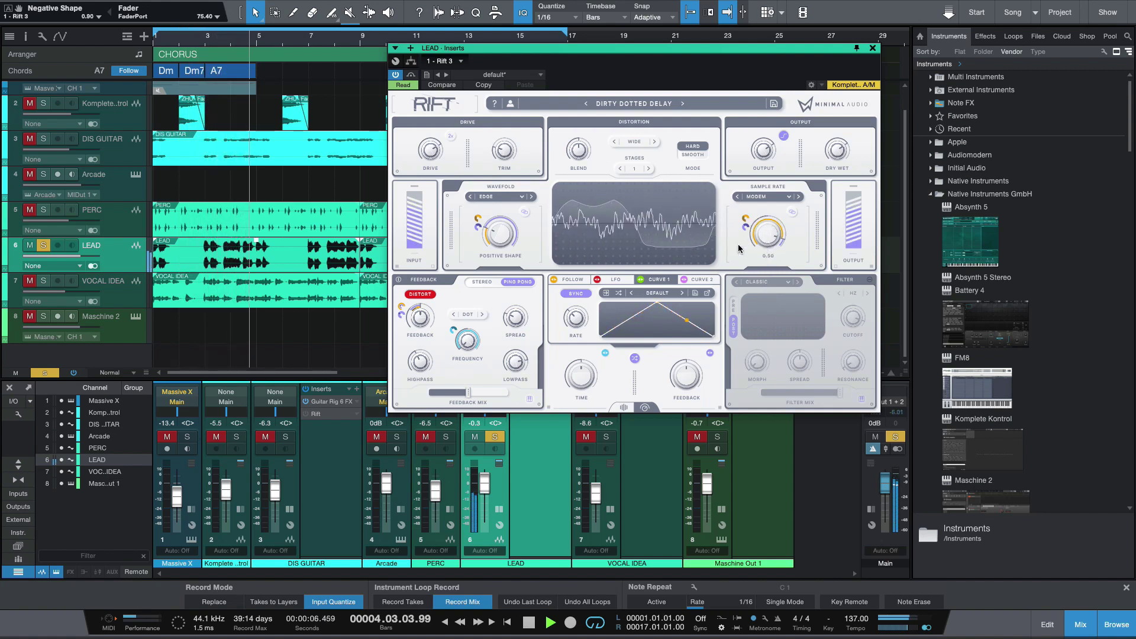
Step: Try the Crunch bit-depth type with Positive Shape at about 0.92 during playback, and switch the positive distortion type to Blade
key("space")
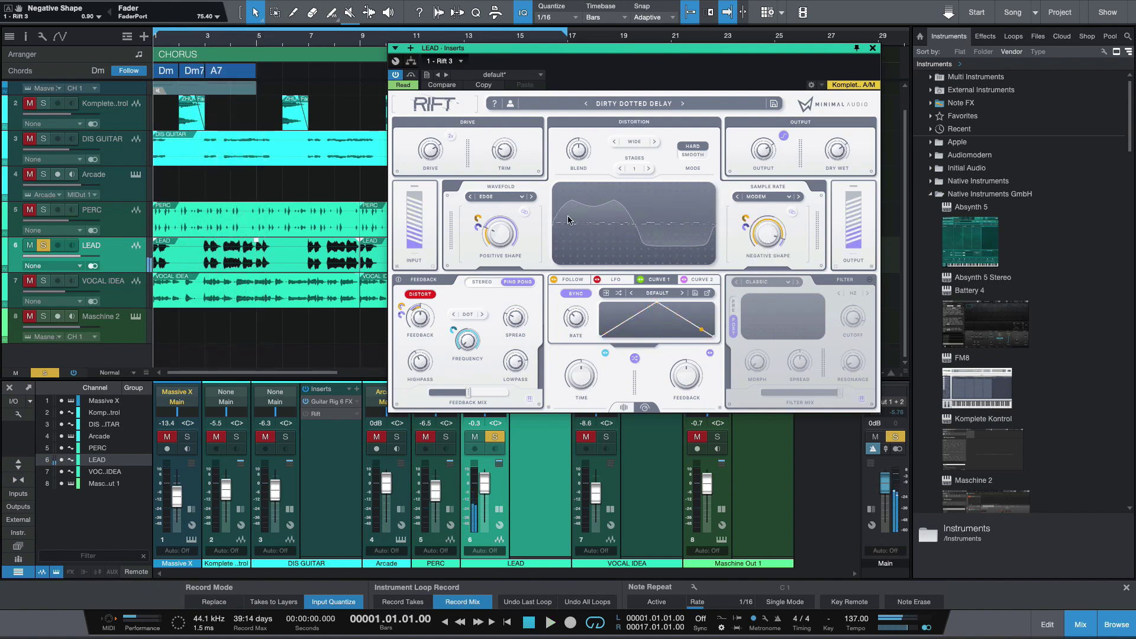
left_click(521, 199)
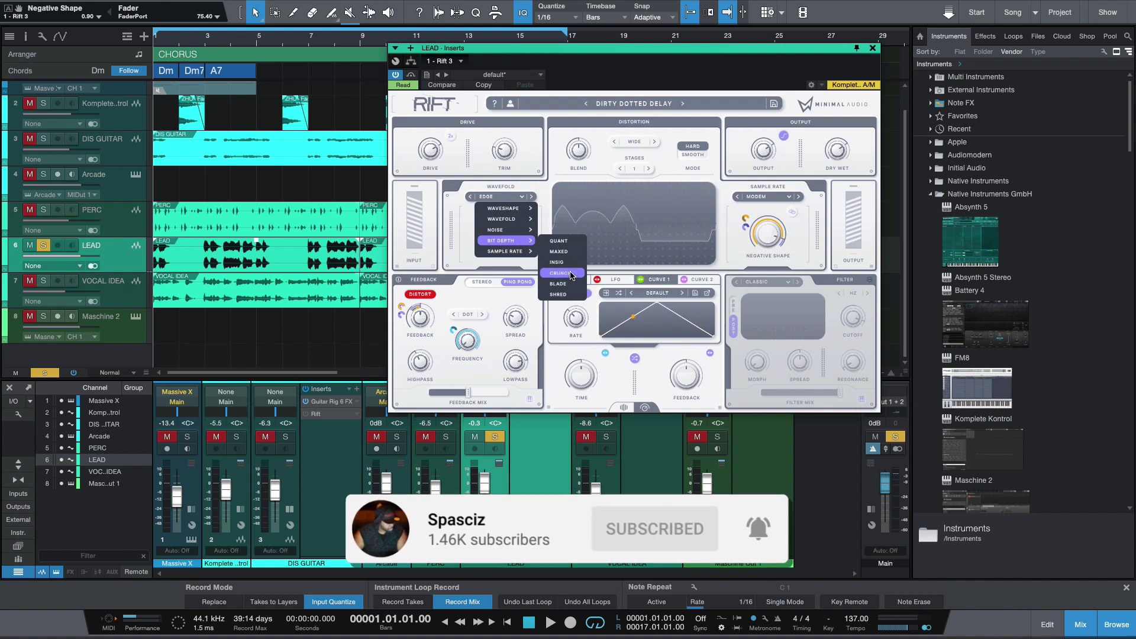
left_click(562, 273)
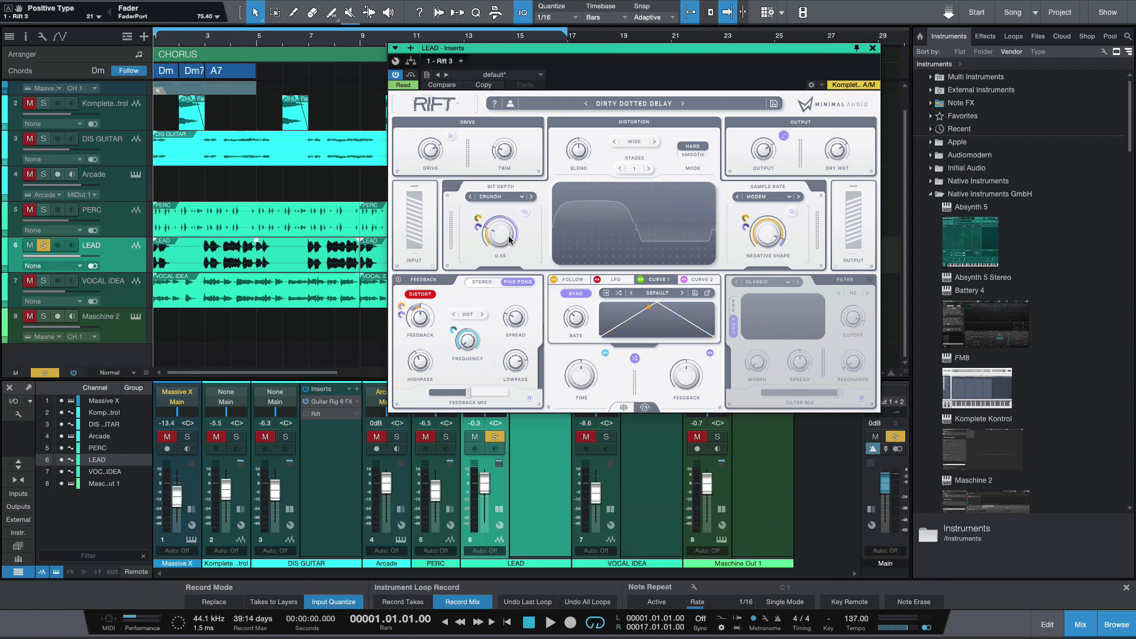
key("space")
left_click_drag(510, 240, 505, 188)
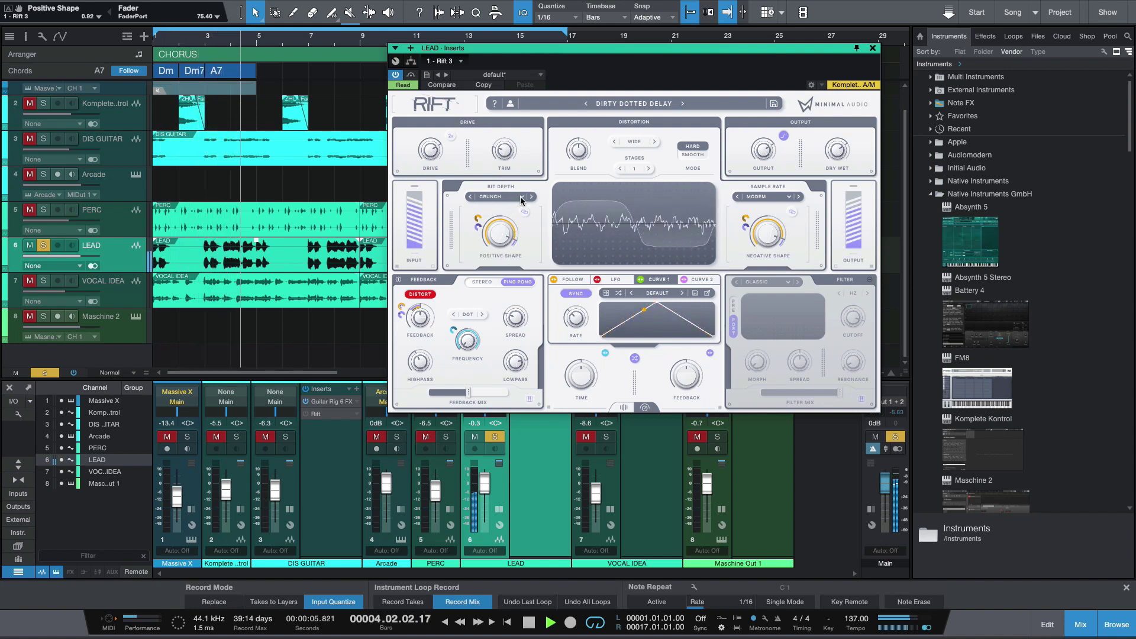
left_click(532, 197)
key("space")
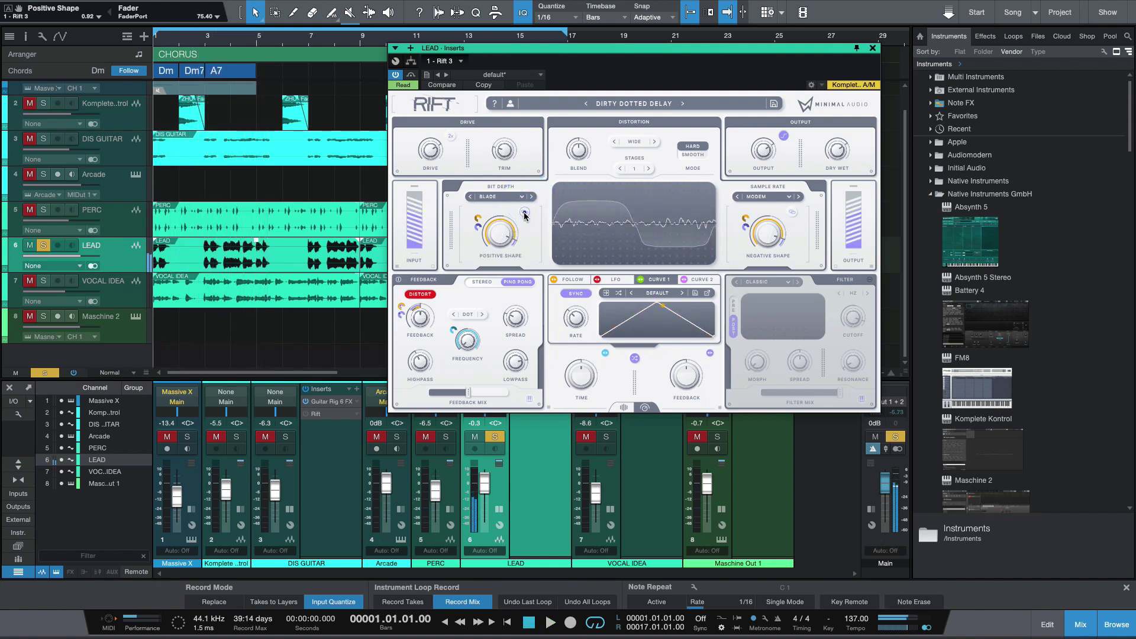
Step: Link Rift's positive and negative shape controls, lower Positive Shape to about 0.61, and unlink them
left_click(525, 213)
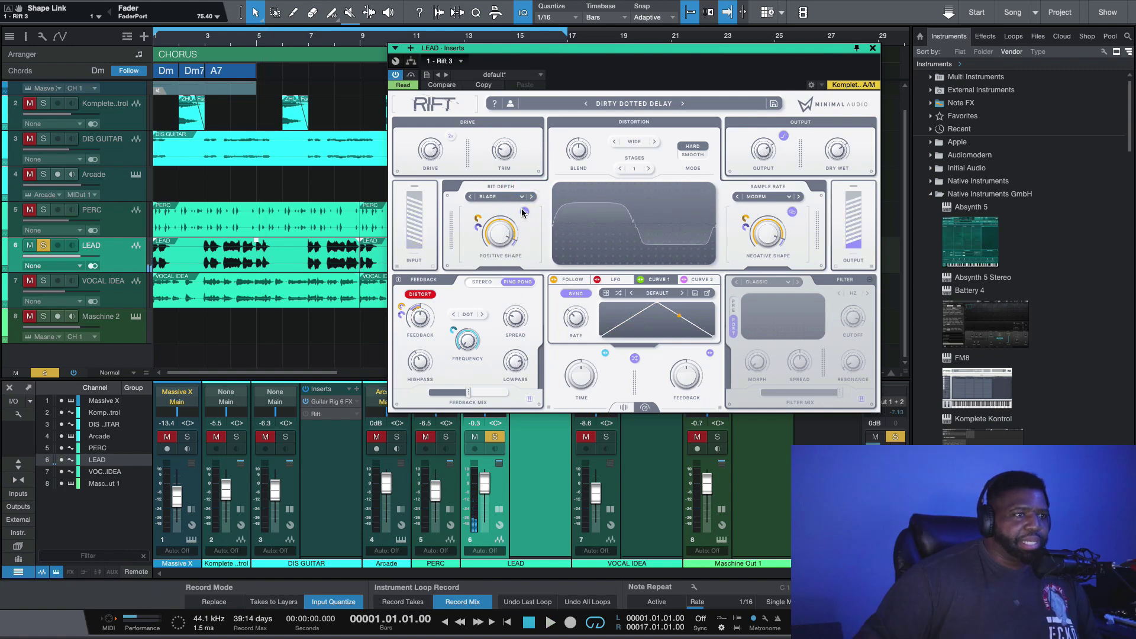
left_click_drag(500, 234, 499, 261)
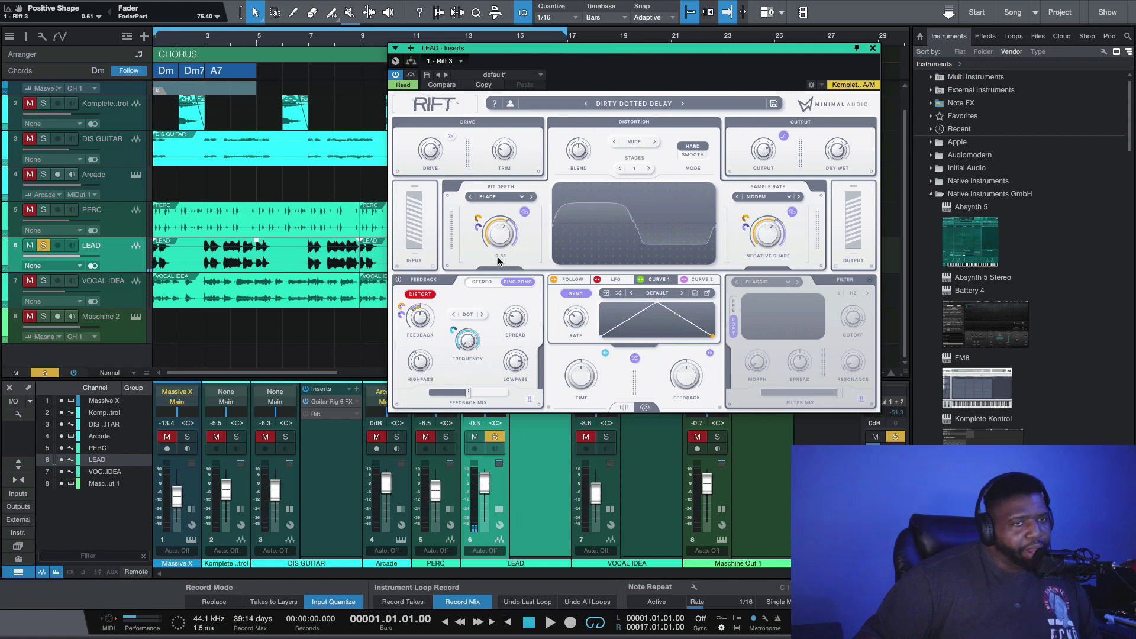
left_click(526, 213)
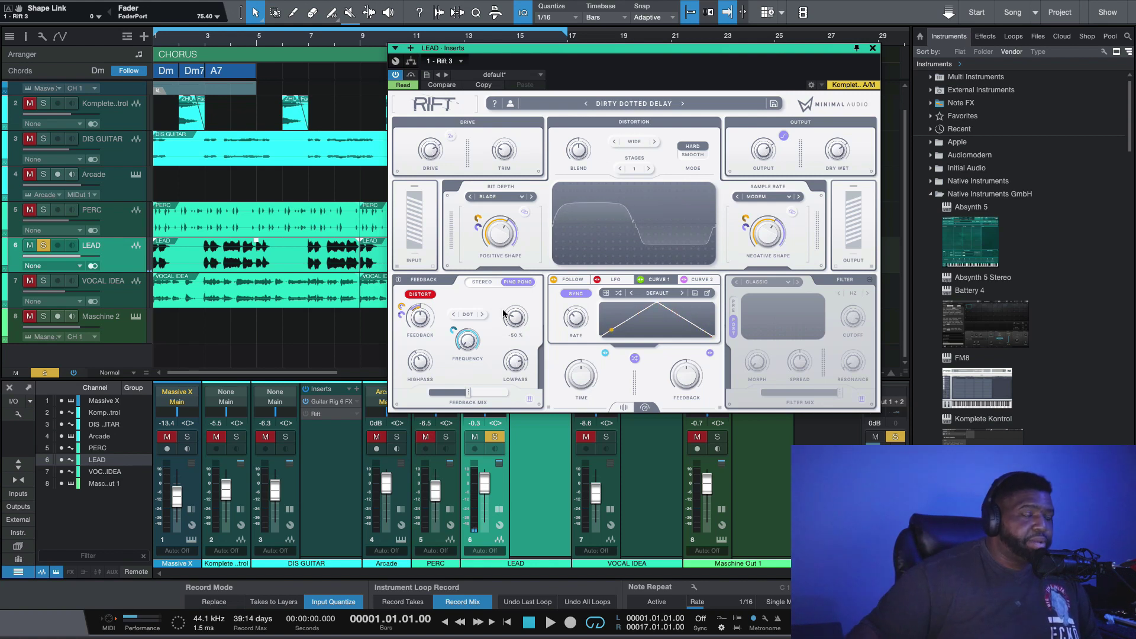
Step: Reset Rift's Feedback amount to 0% and set the feedback frequency mode to the tuned Tune option
double_click(422, 319)
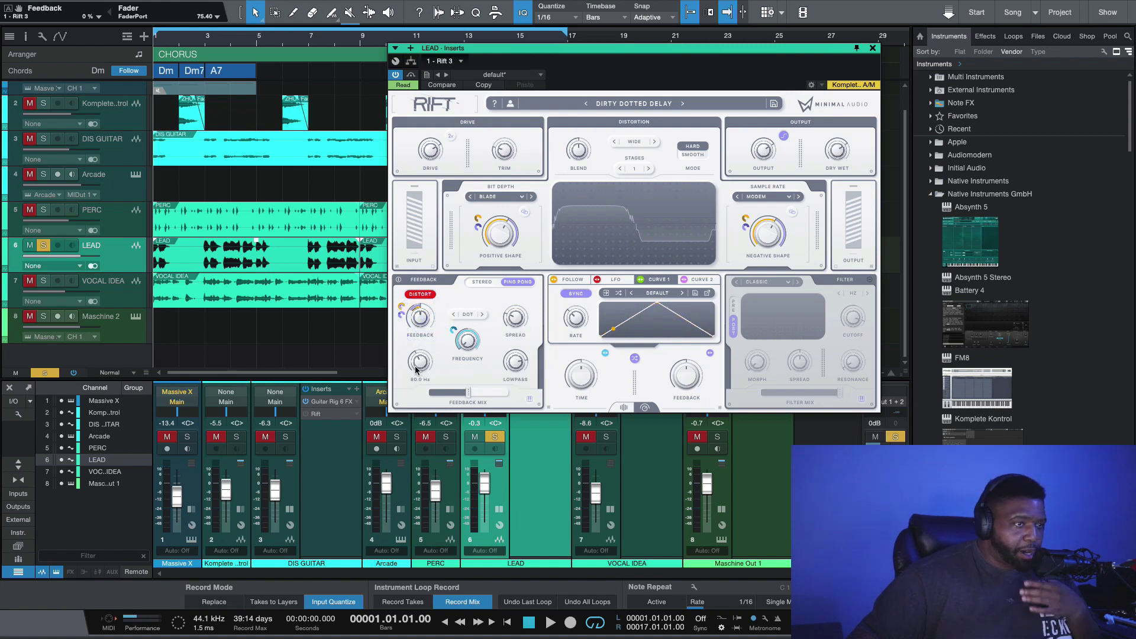
left_click(467, 314)
mouse_move(477, 327)
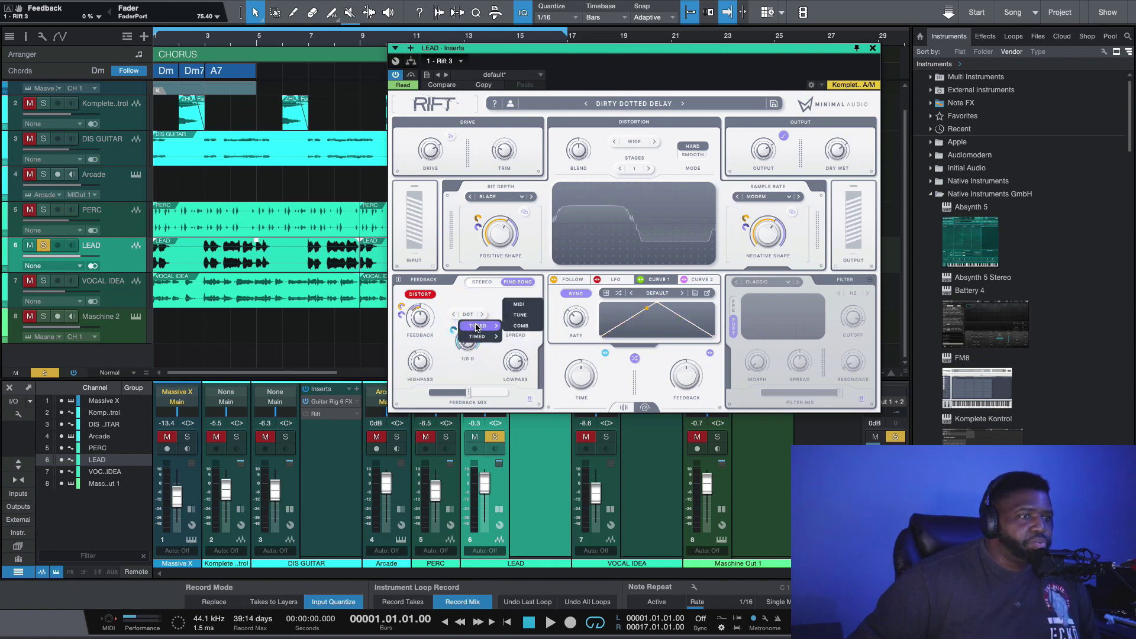
left_click(520, 315)
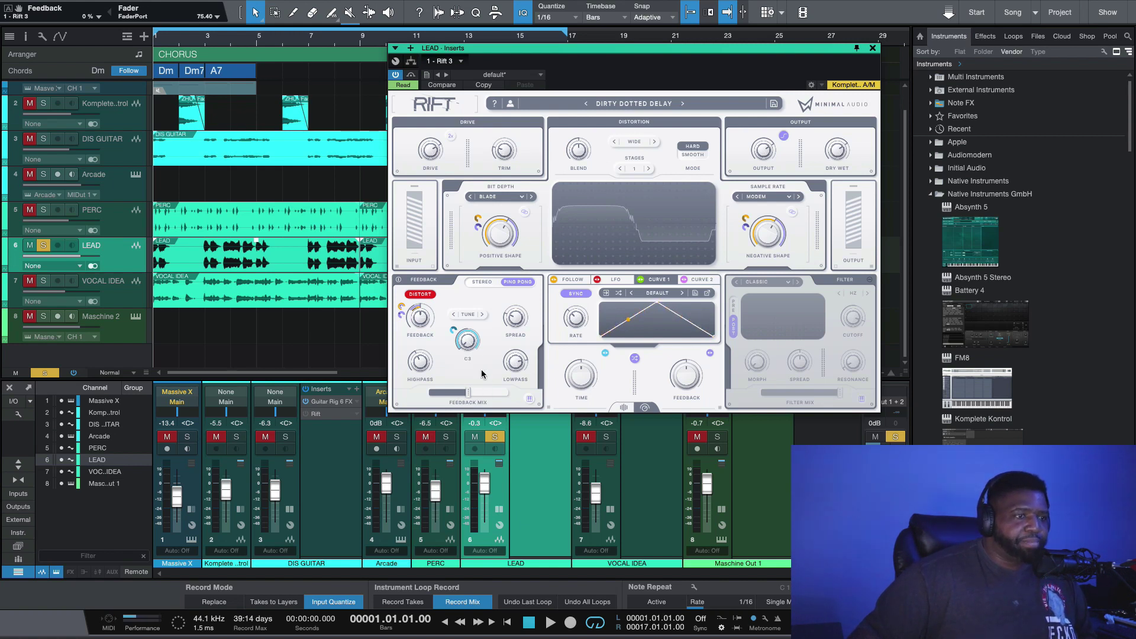
Step: Enable the notes D, F and G on the feedback section's note keyboard
left_click(529, 400)
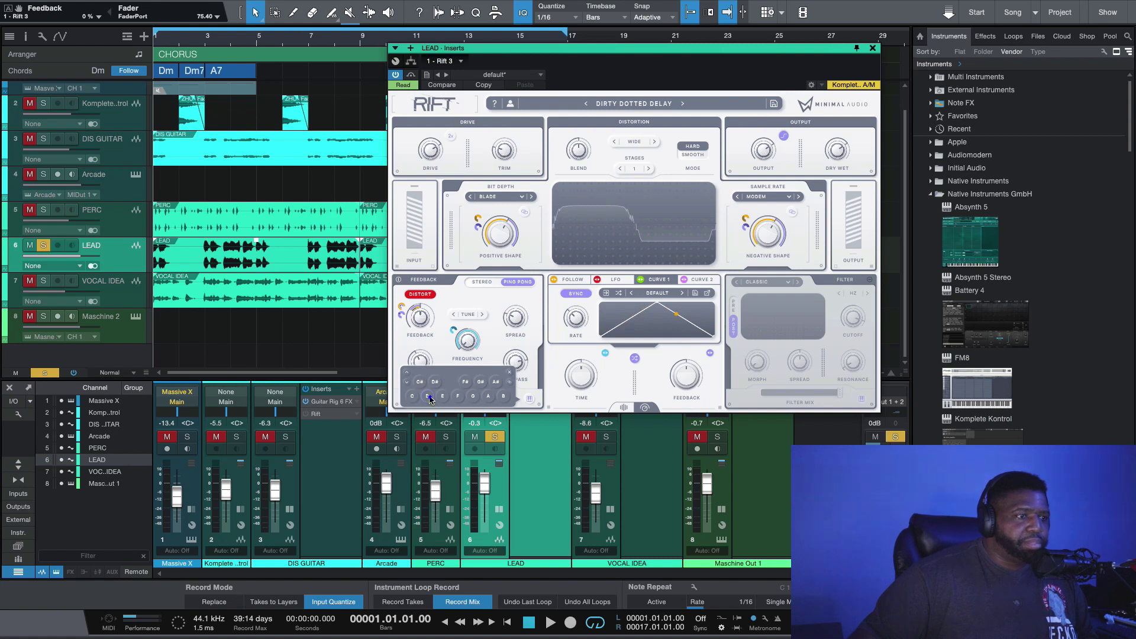
left_click(428, 397)
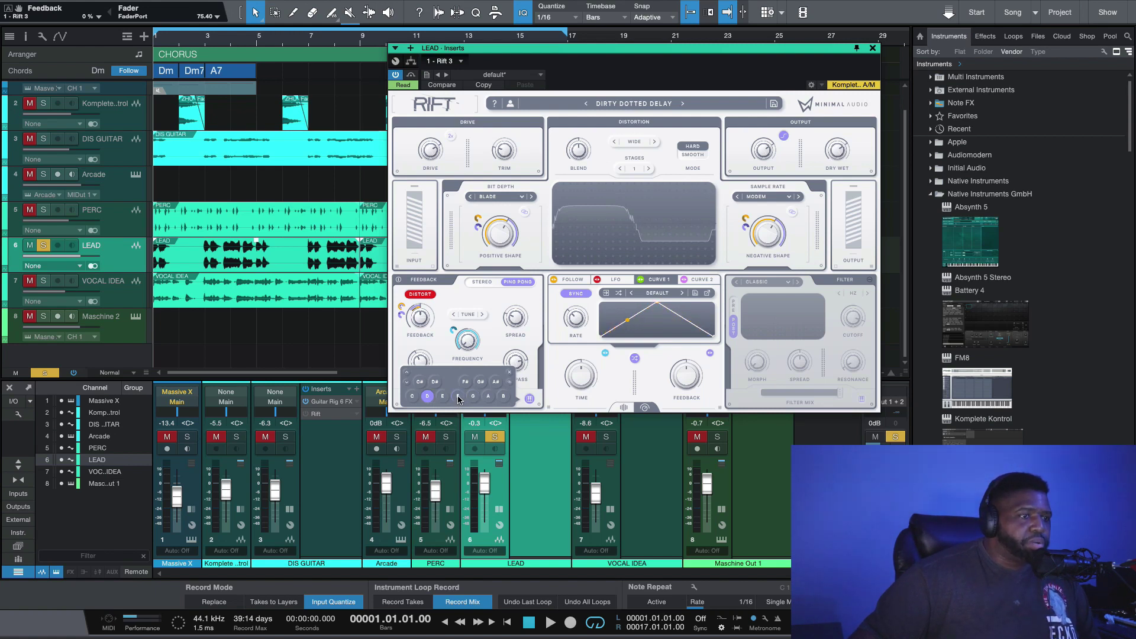
left_click(458, 397)
left_click(472, 396)
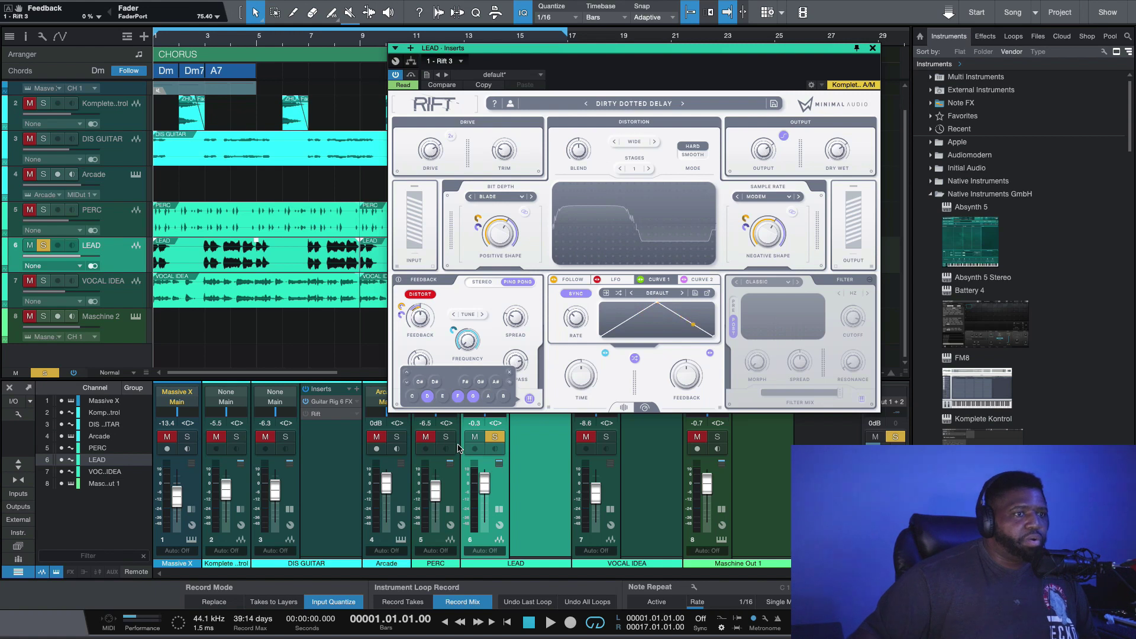
Step: Set the feedback Spread to about -31%, Lowpass to about 2.88 kHz and Highpass to about 169 Hz while the LEAD plays
key("space")
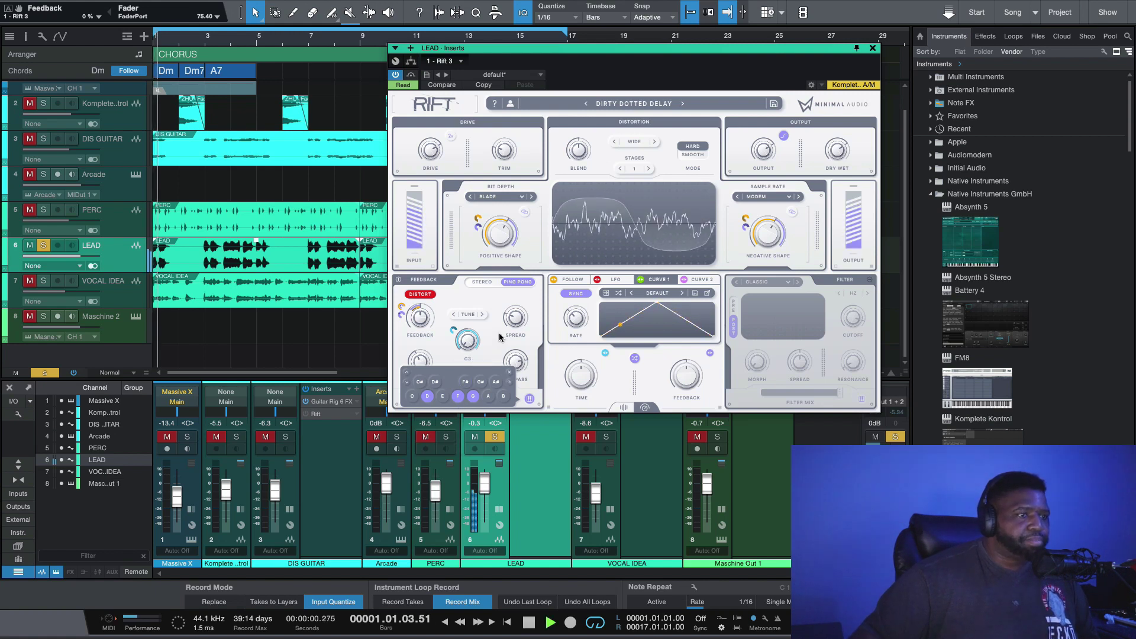
left_click_drag(516, 319, 516, 309)
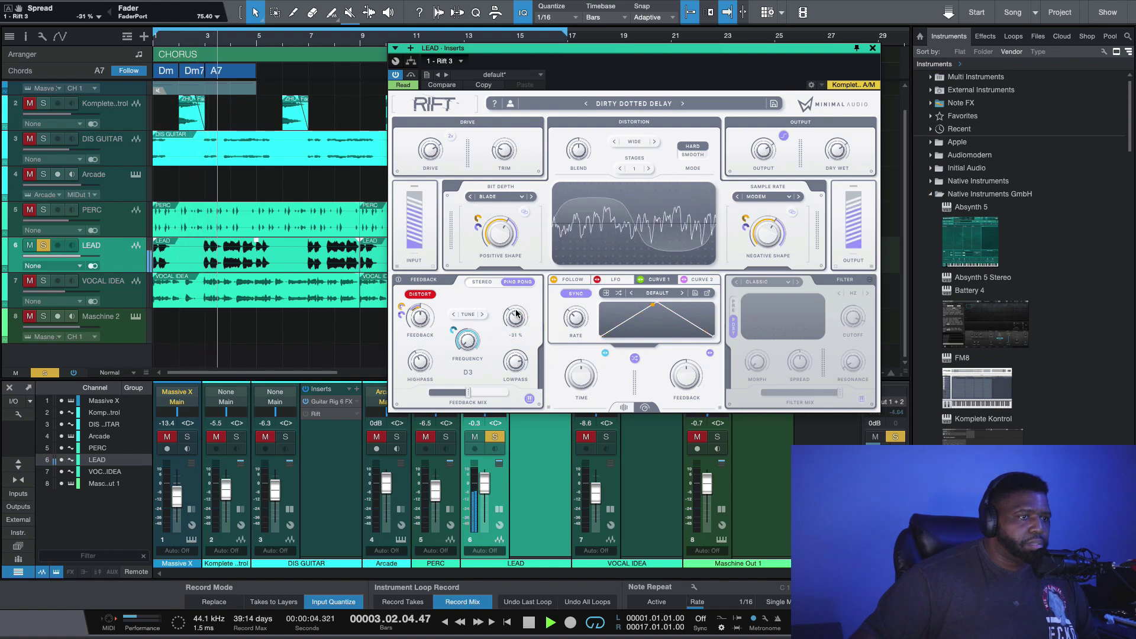
left_click_drag(515, 362, 513, 373)
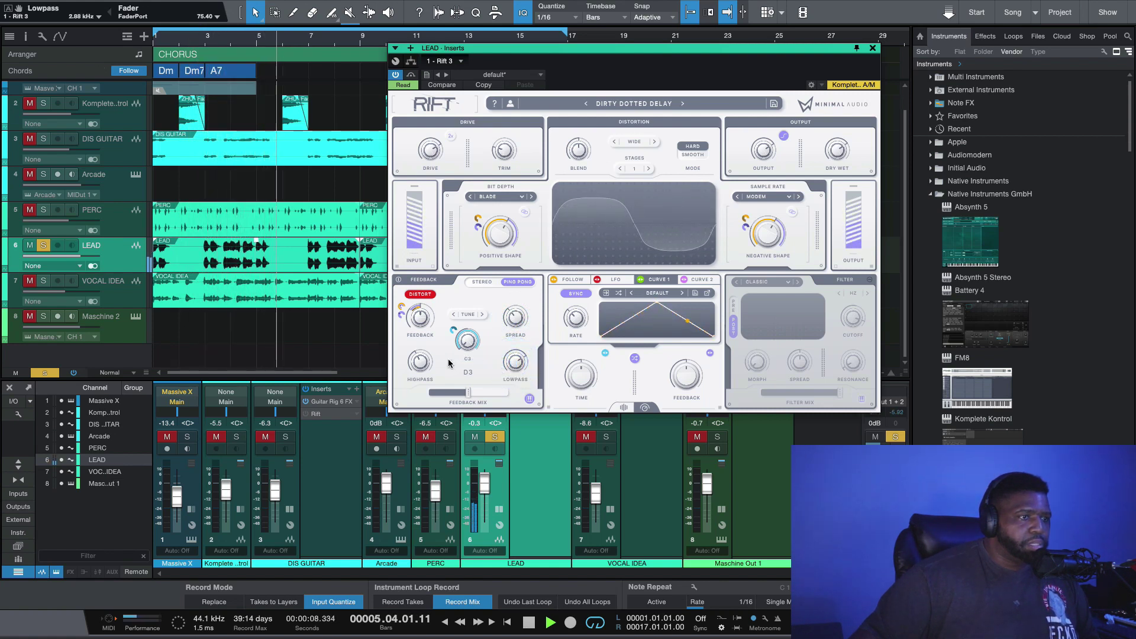
left_click_drag(420, 362, 420, 359)
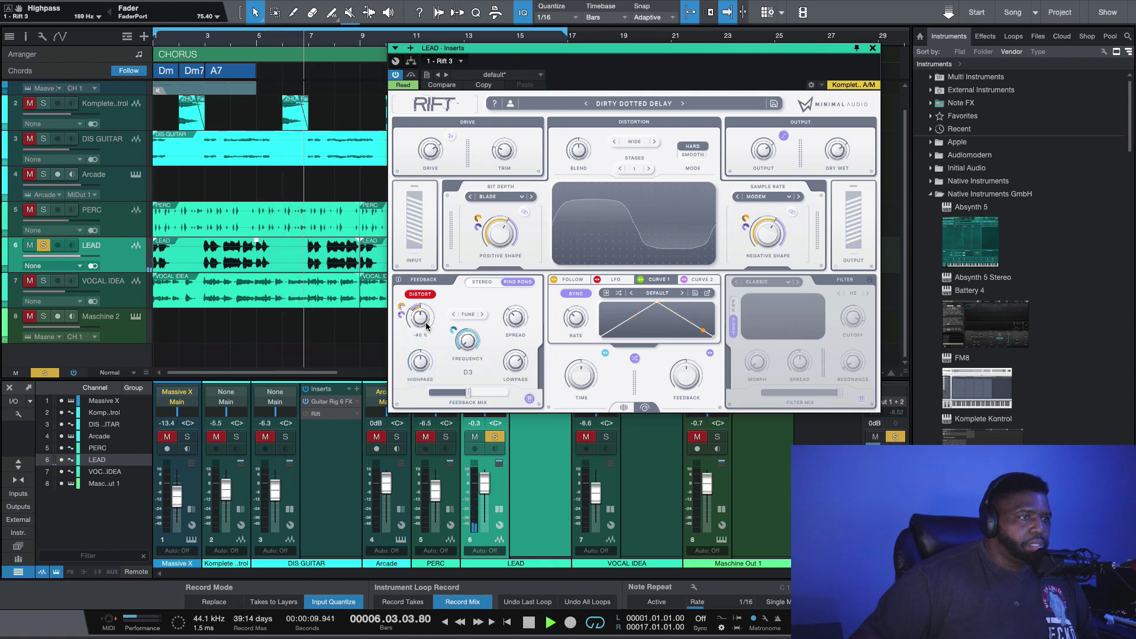
Step: Raise Rift's Feedback to about 85% and Feedback Mix to about 87% while listening, and stop playback
left_click_drag(420, 320, 427, 293)
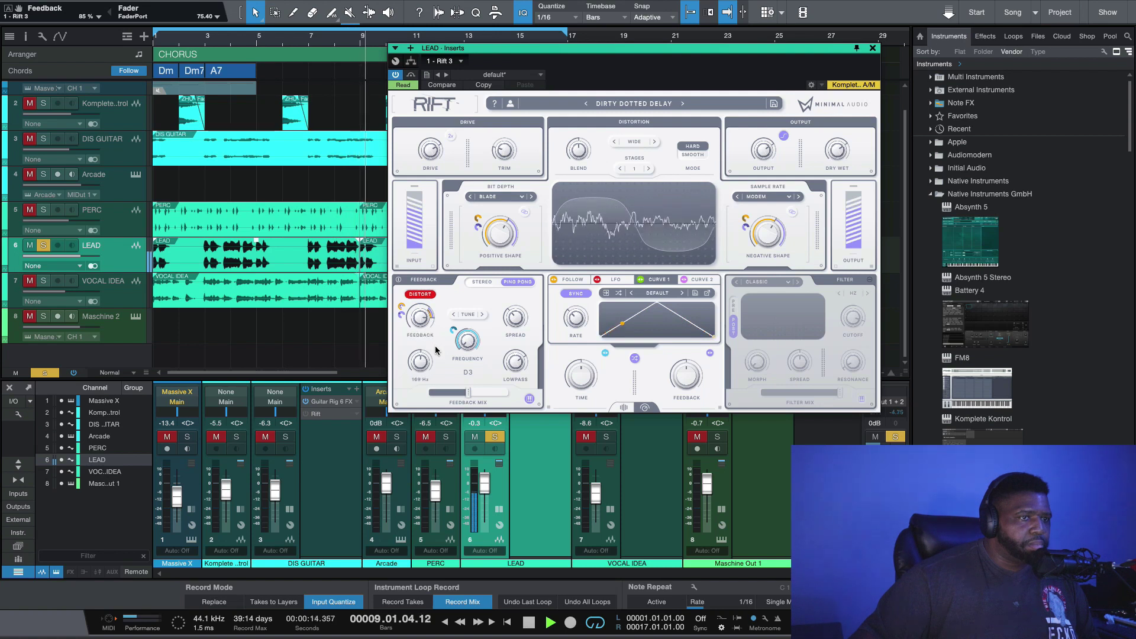
left_click_drag(468, 393, 498, 393)
key("space")
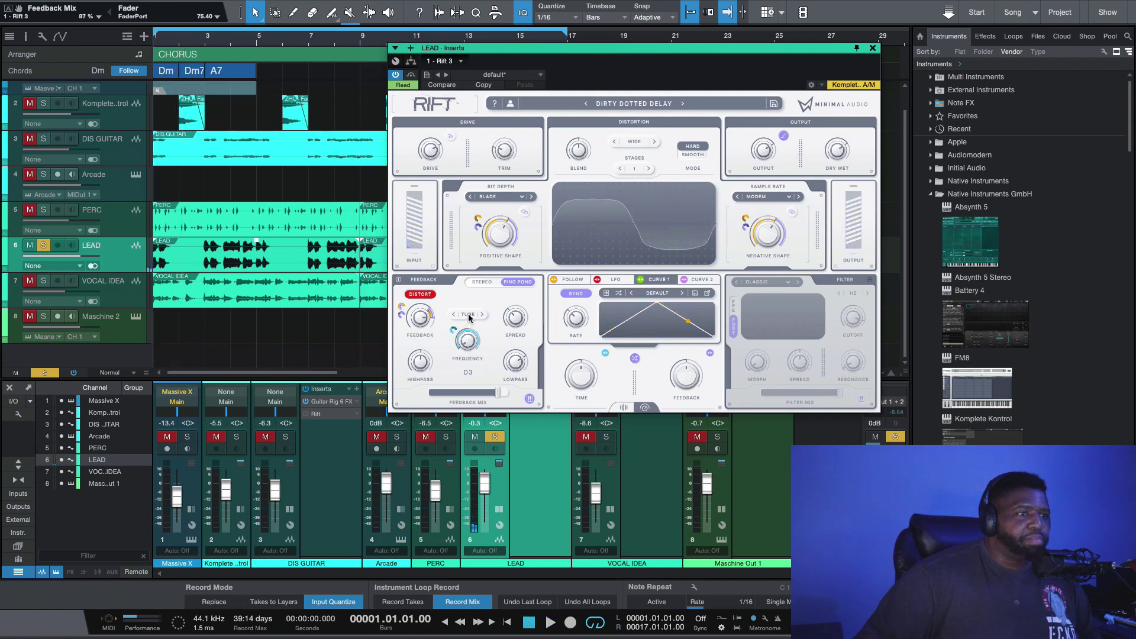
Step: Set the feedback frequency mode to the timed Sync option, adjust its Frequency, and audition the LEAD
left_click(468, 315)
mouse_move(479, 329)
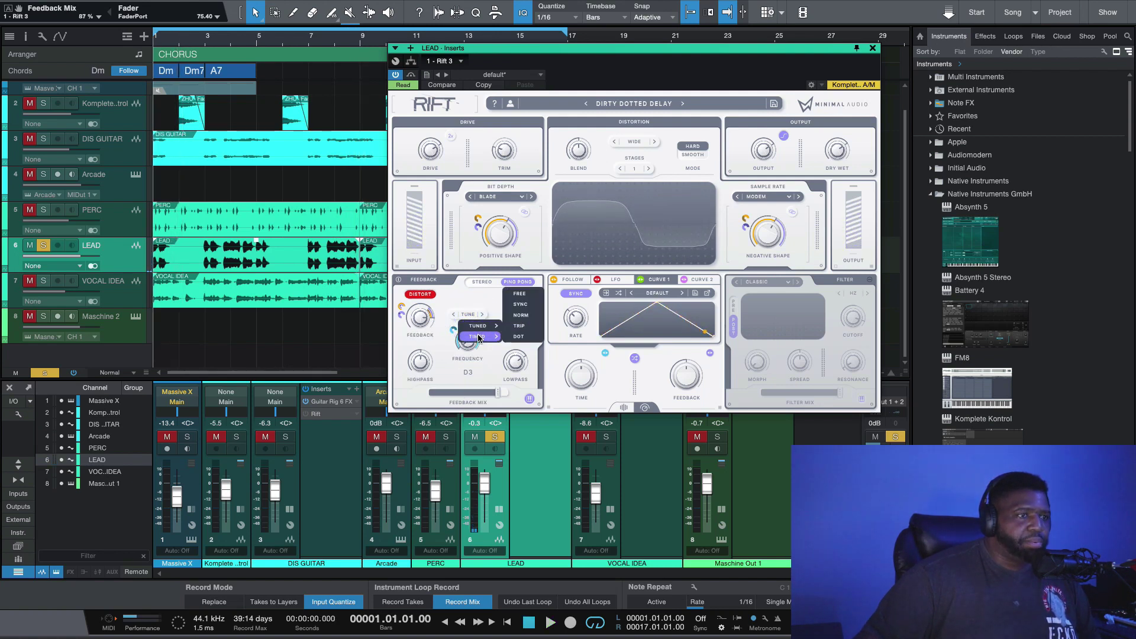
left_click(523, 306)
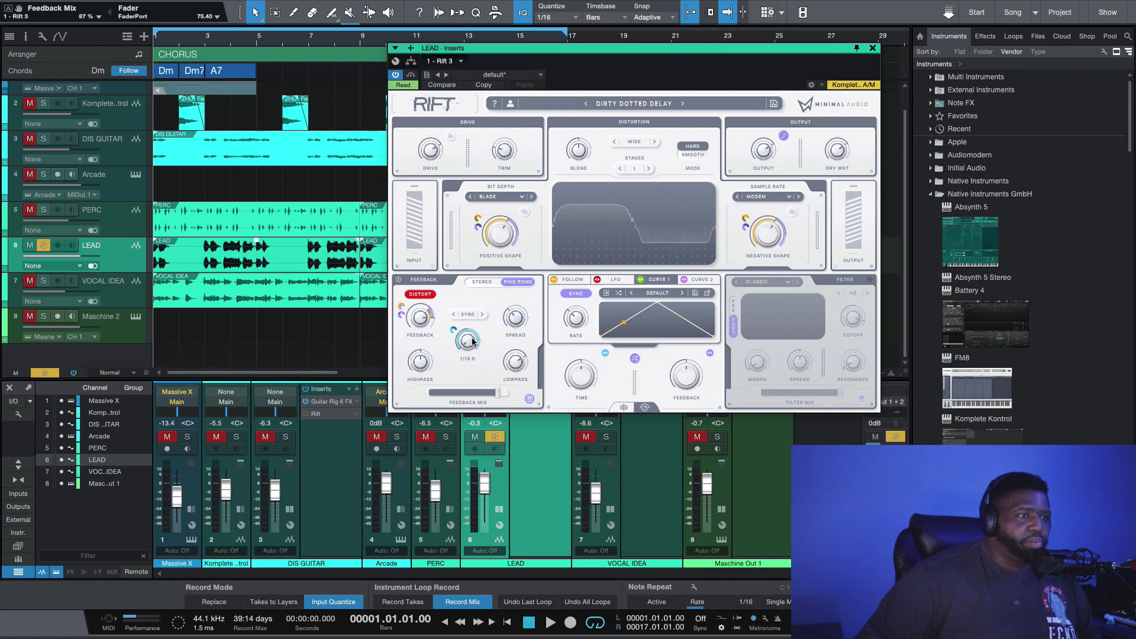
left_click_drag(470, 338, 474, 303)
key("space")
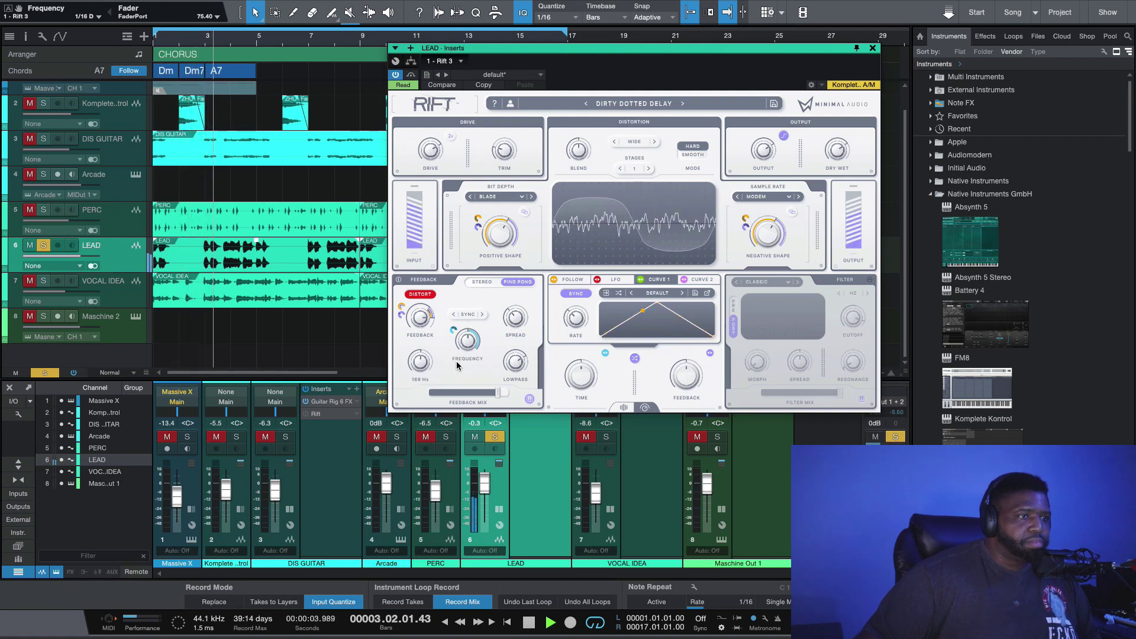
key("space")
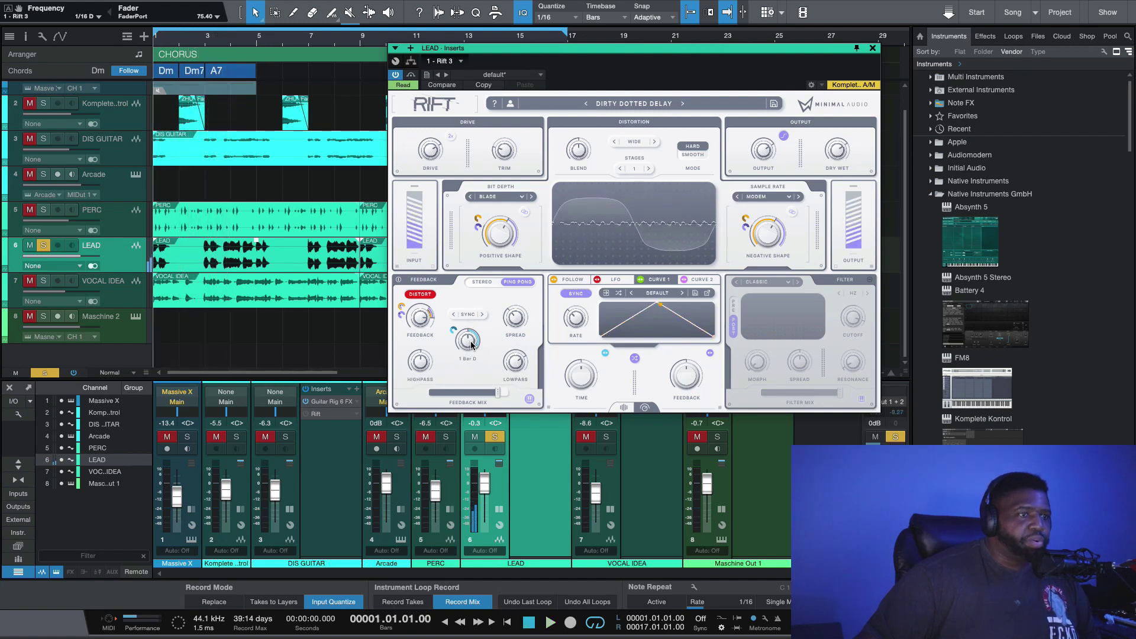
Step: Adjust the synced feedback Frequency to about 1/2 and audition the LEAD again
mouse_move(468, 343)
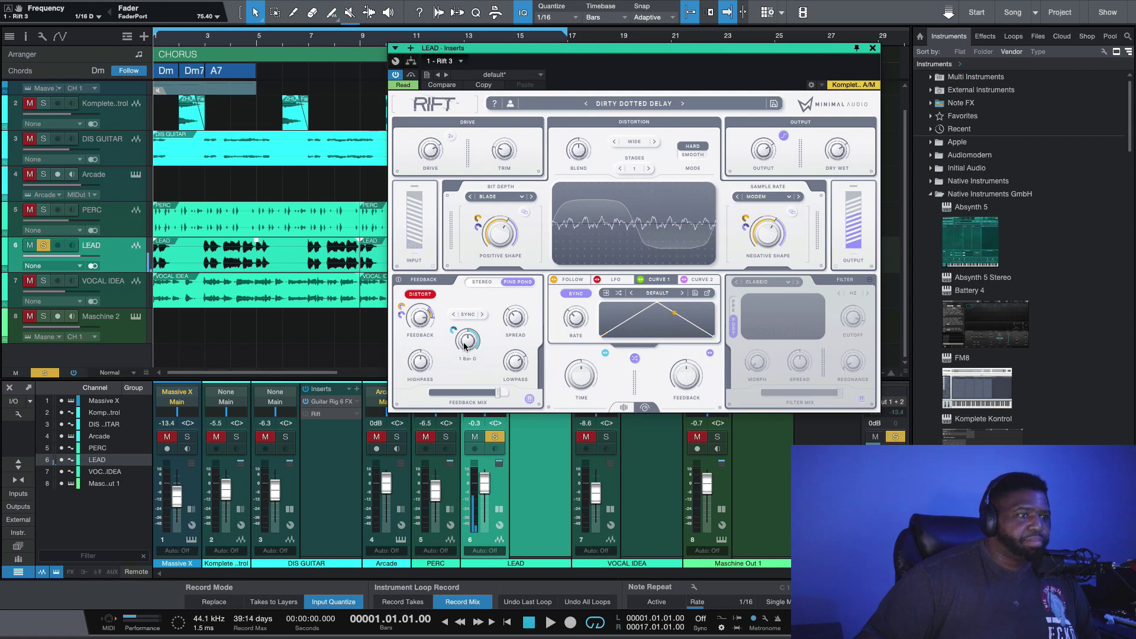
left_click_drag(468, 342, 470, 314)
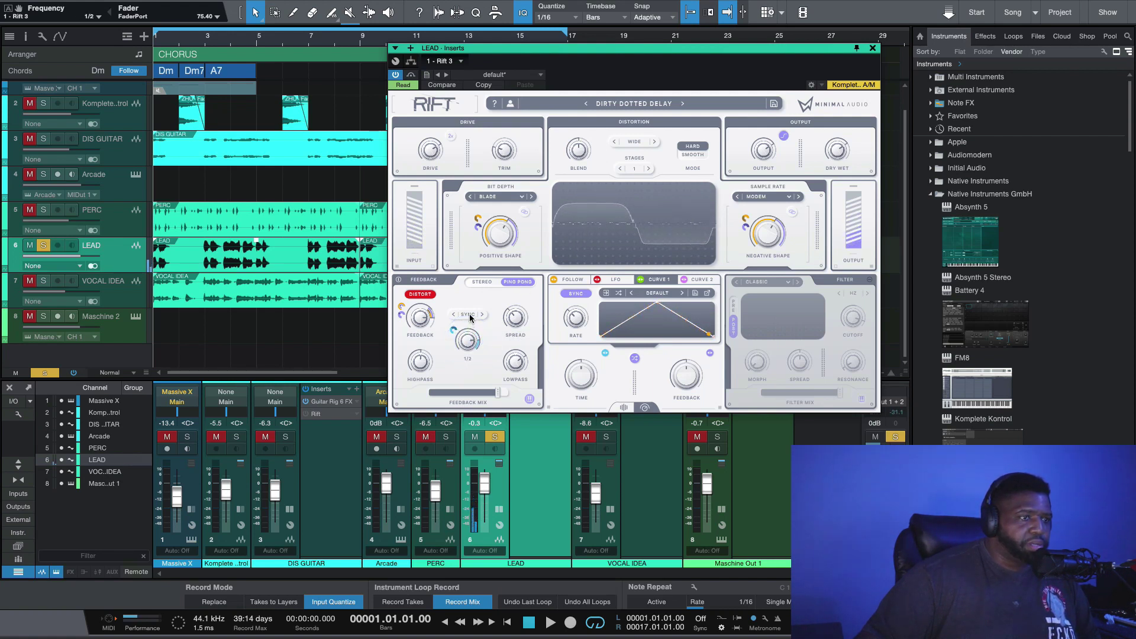
key("space")
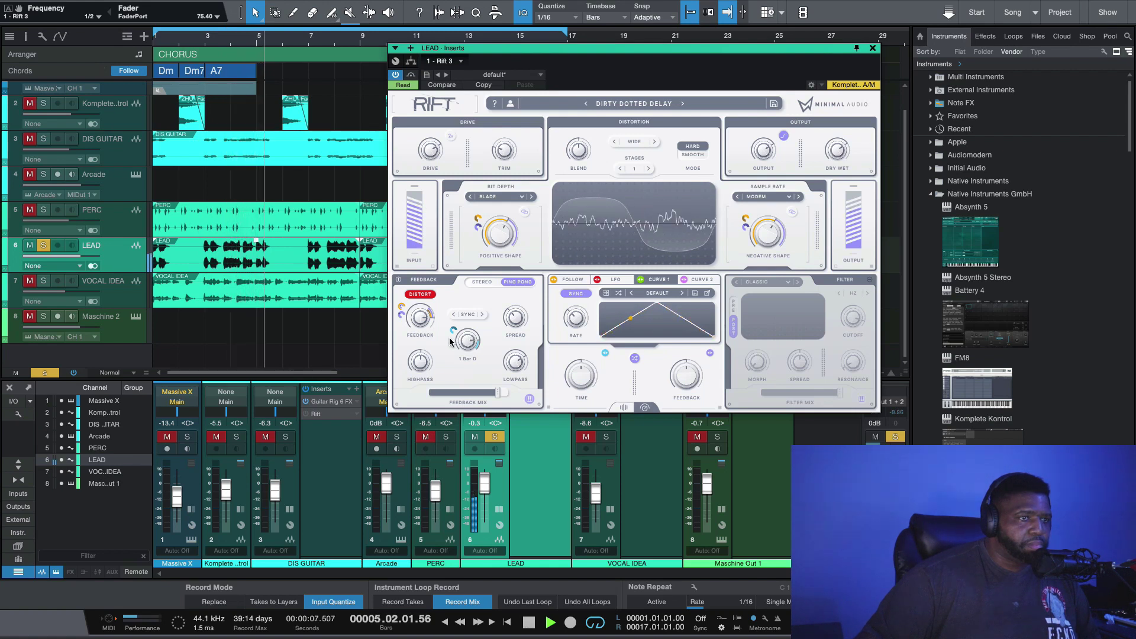
key("space")
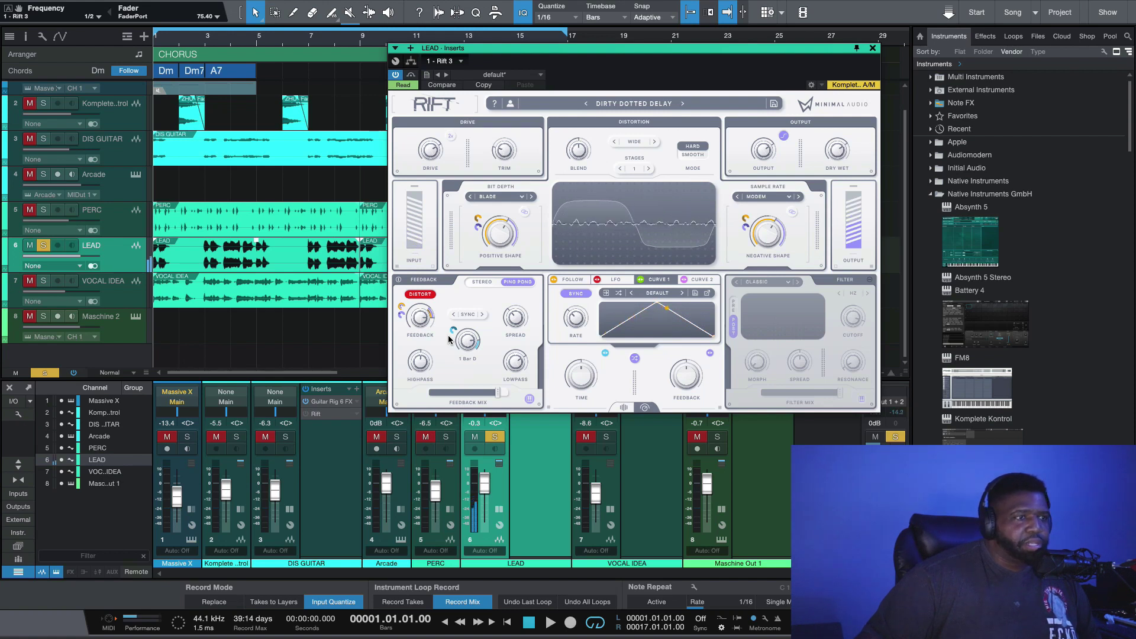
Step: Lower Rift's Feedback to about -33% and Feedback Mix to about 24%, auditioning the LEAD after each change
mouse_move(426, 320)
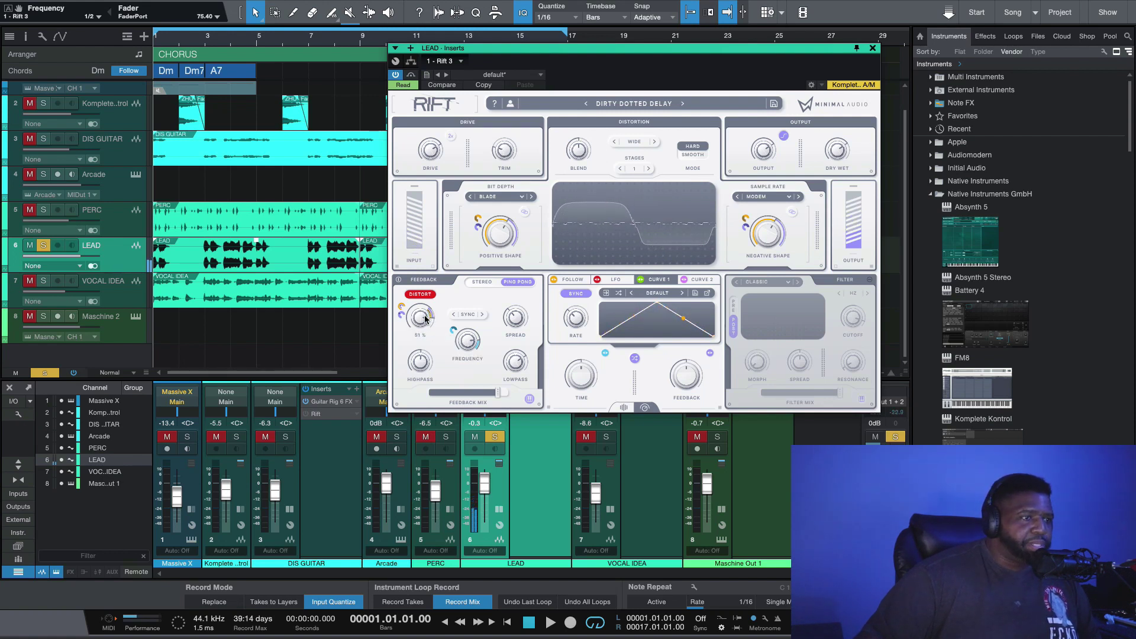
left_click_drag(424, 320, 421, 350)
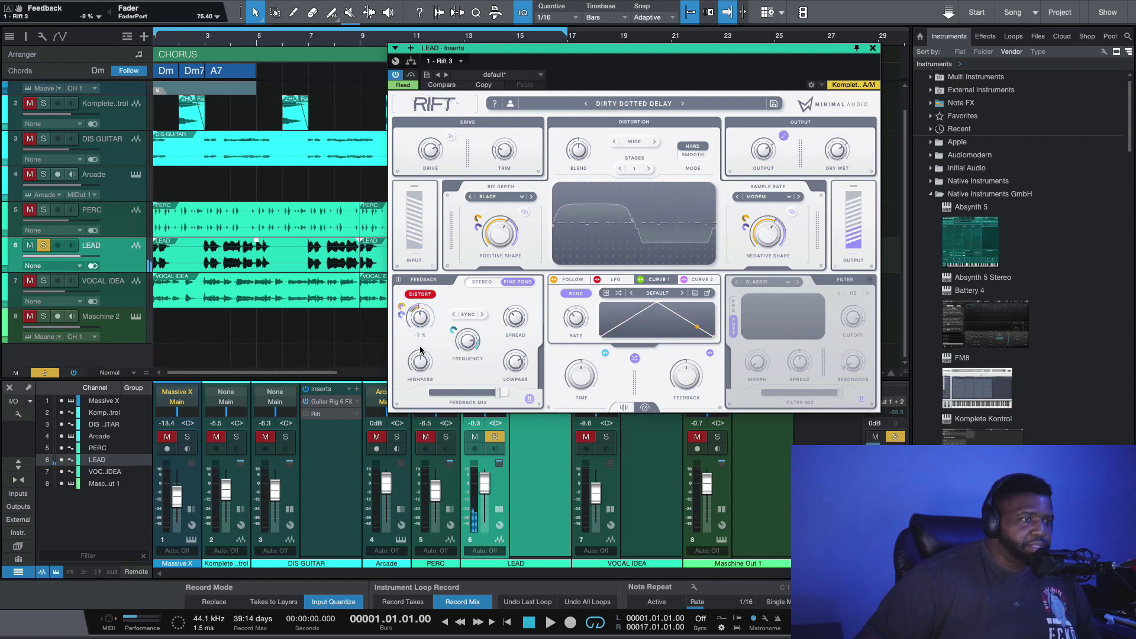
mouse_move(420, 358)
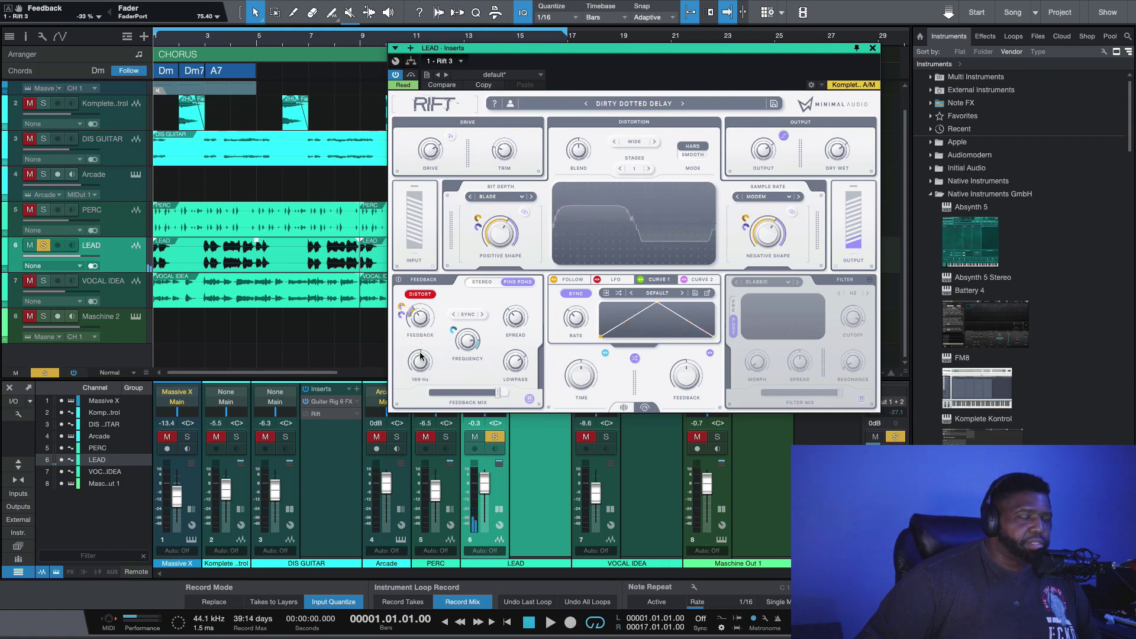
key("space")
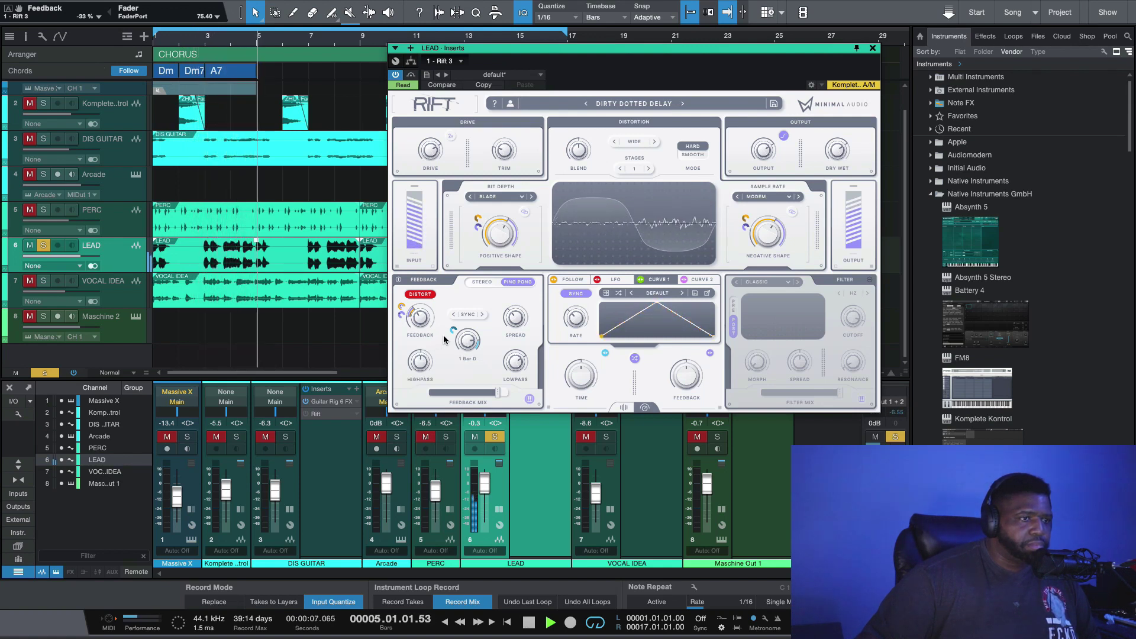
key("space")
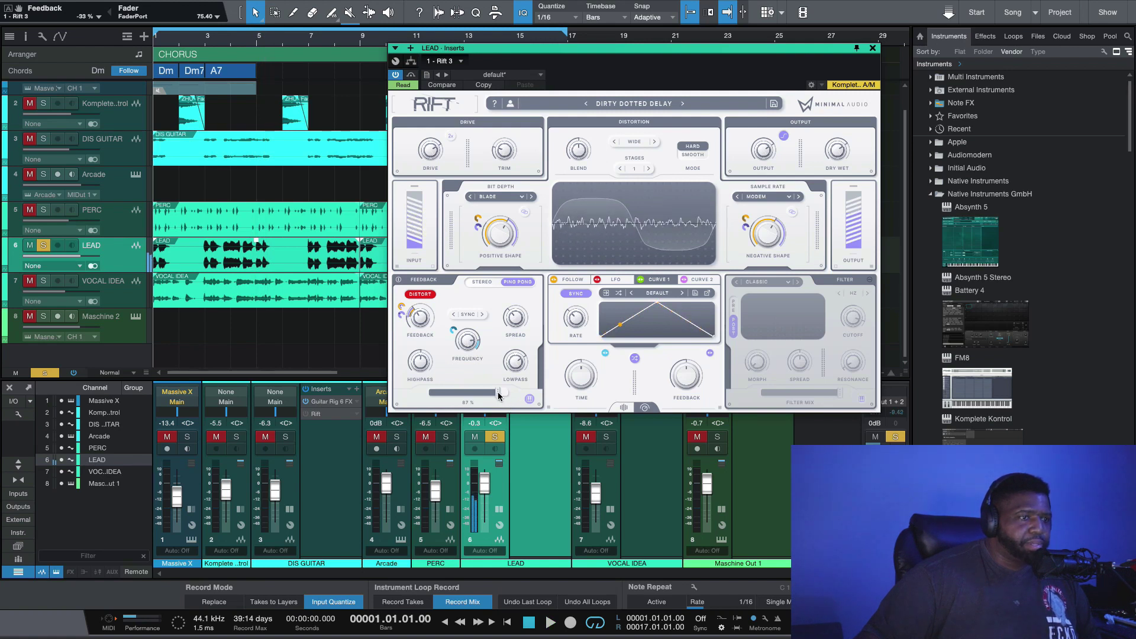
left_click_drag(478, 397, 454, 398)
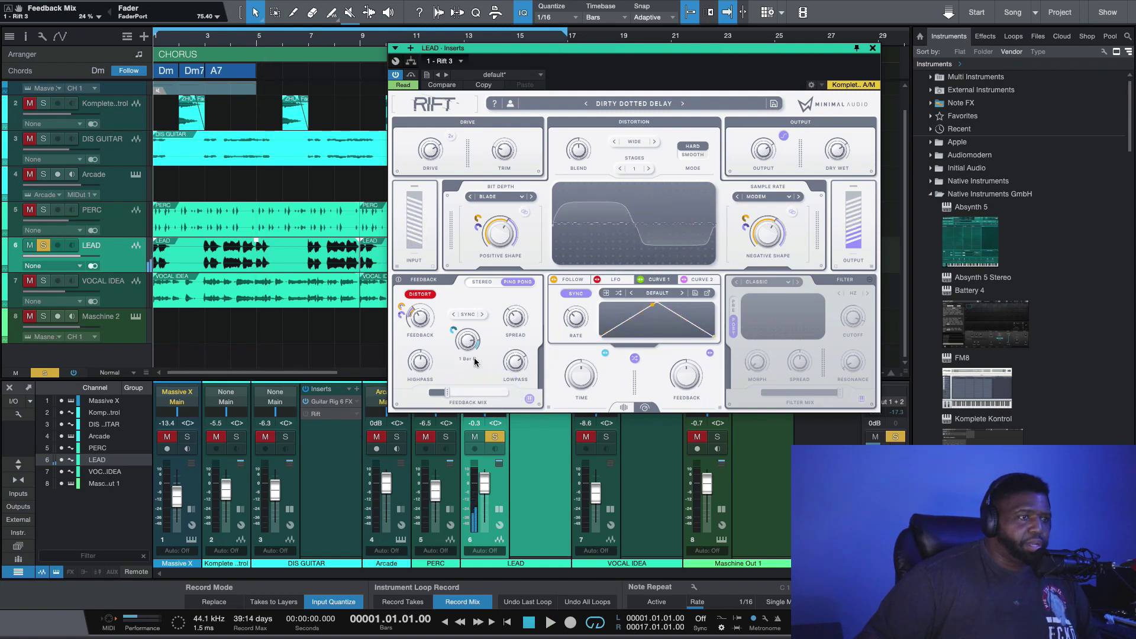
key("space")
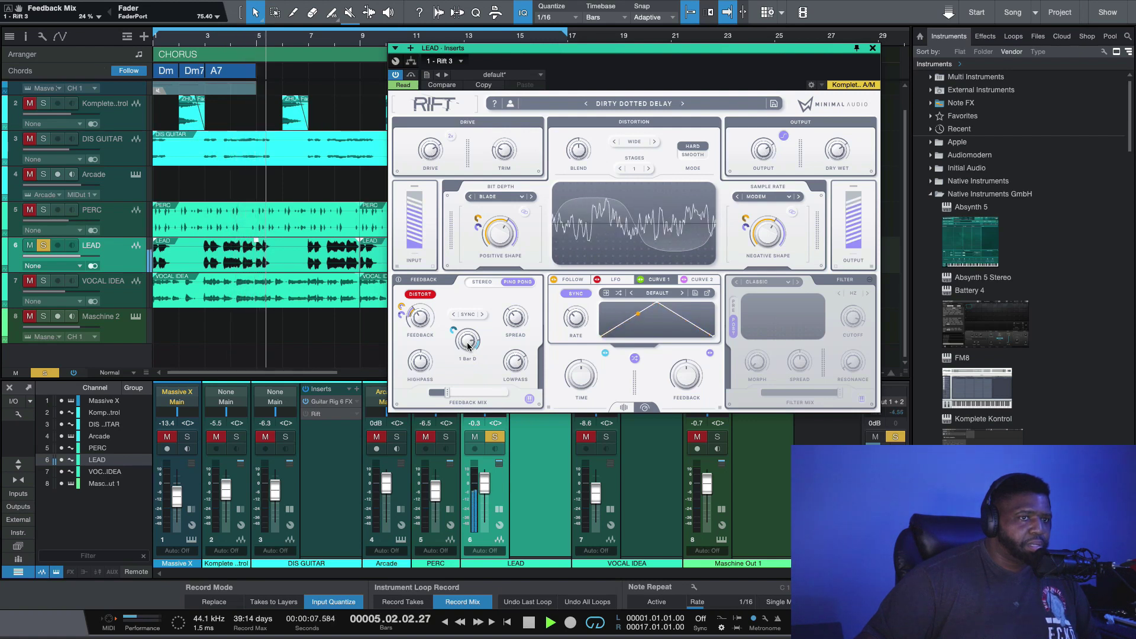
Step: Stop playback, set Rift's synced feedback Frequency to about 1/4 D, and clear the modulation on that knob
key("space")
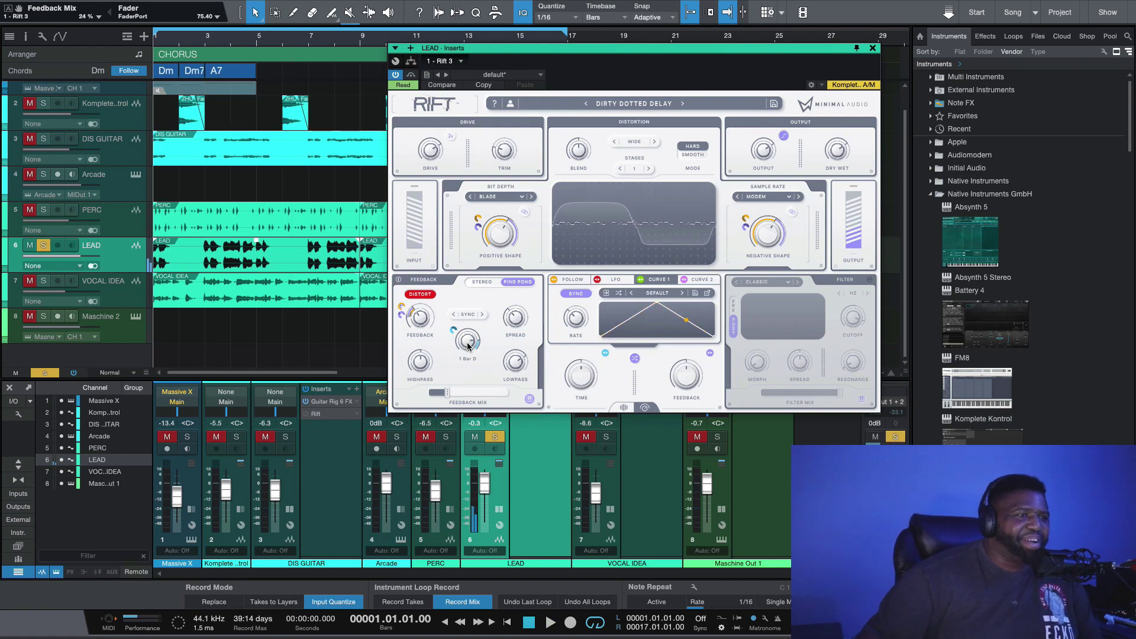
mouse_move(467, 347)
left_mouse_down()
mouse_move(466, 331)
mouse_move(465, 343)
left_mouse_up()
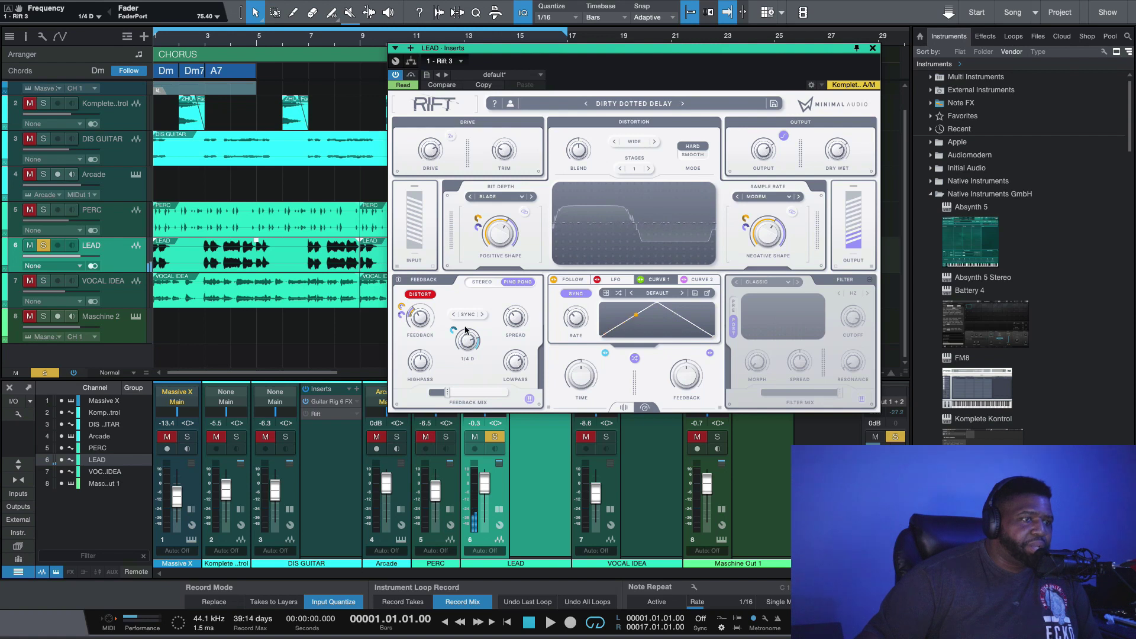
right_click(466, 347)
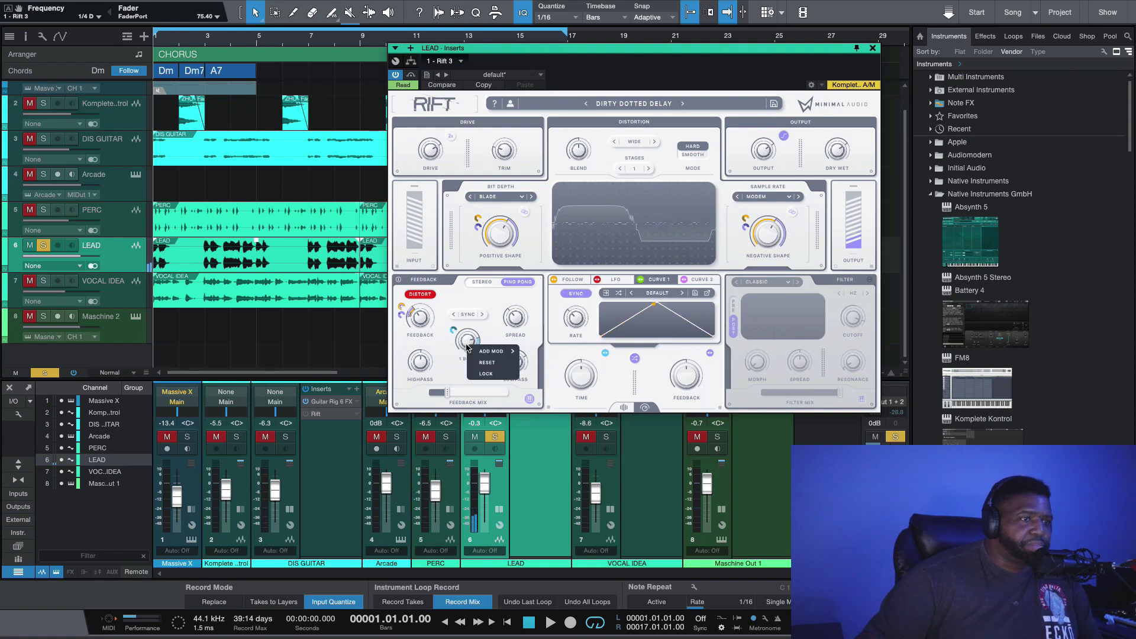
mouse_move(487, 354)
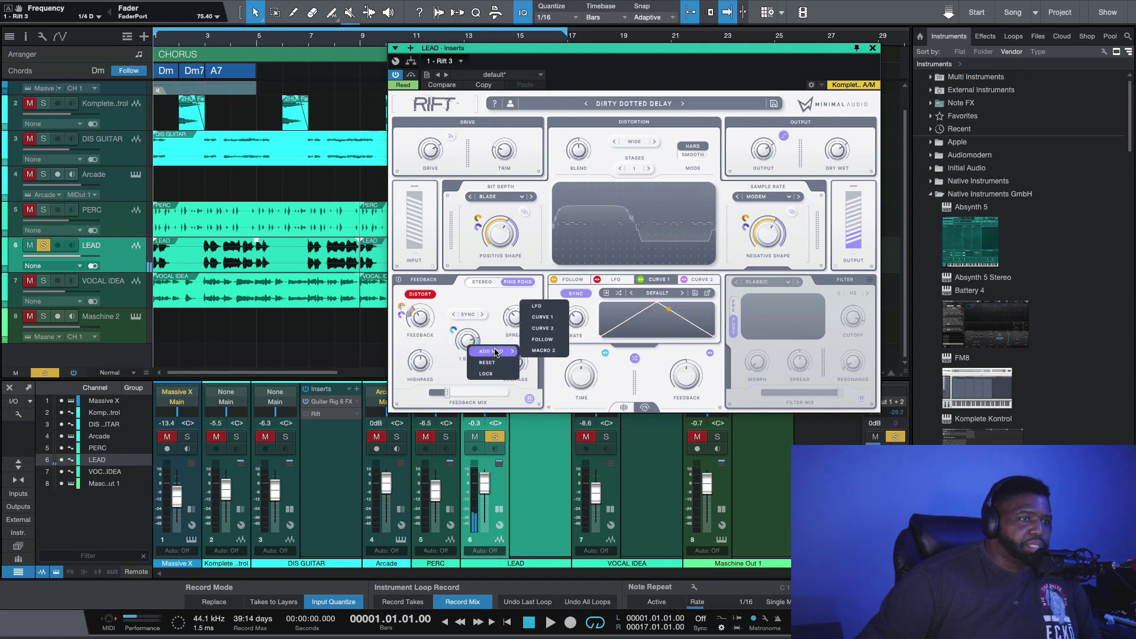
key("Escape")
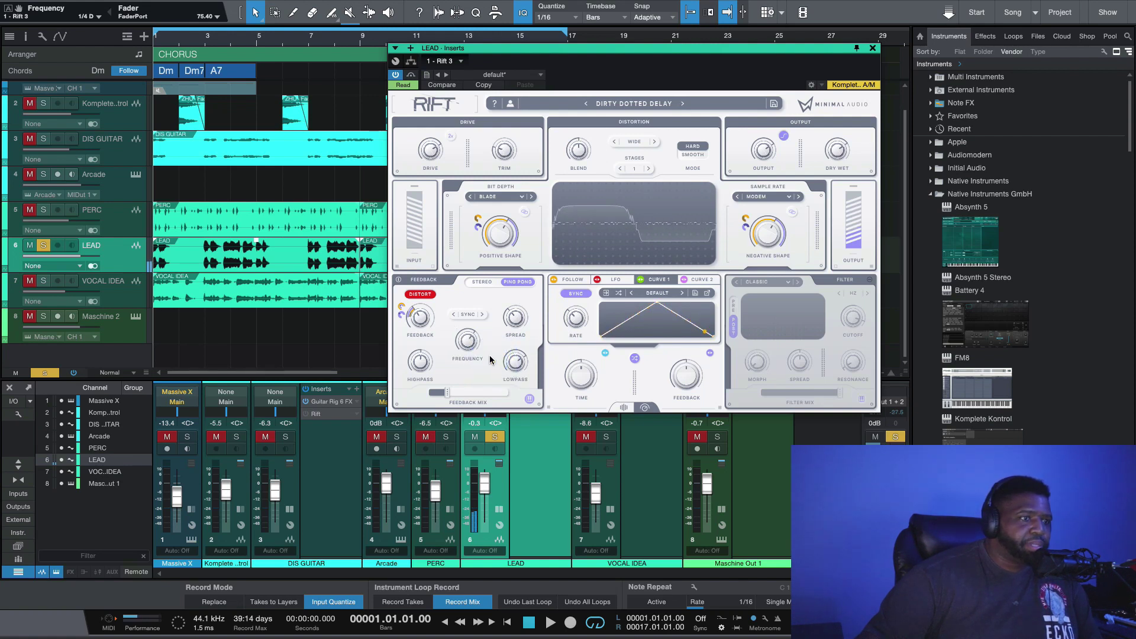
Step: Clear the modulation on Rift's Feedback knob and raise Feedback to about -17% while auditioning the LEAD
right_click(423, 324)
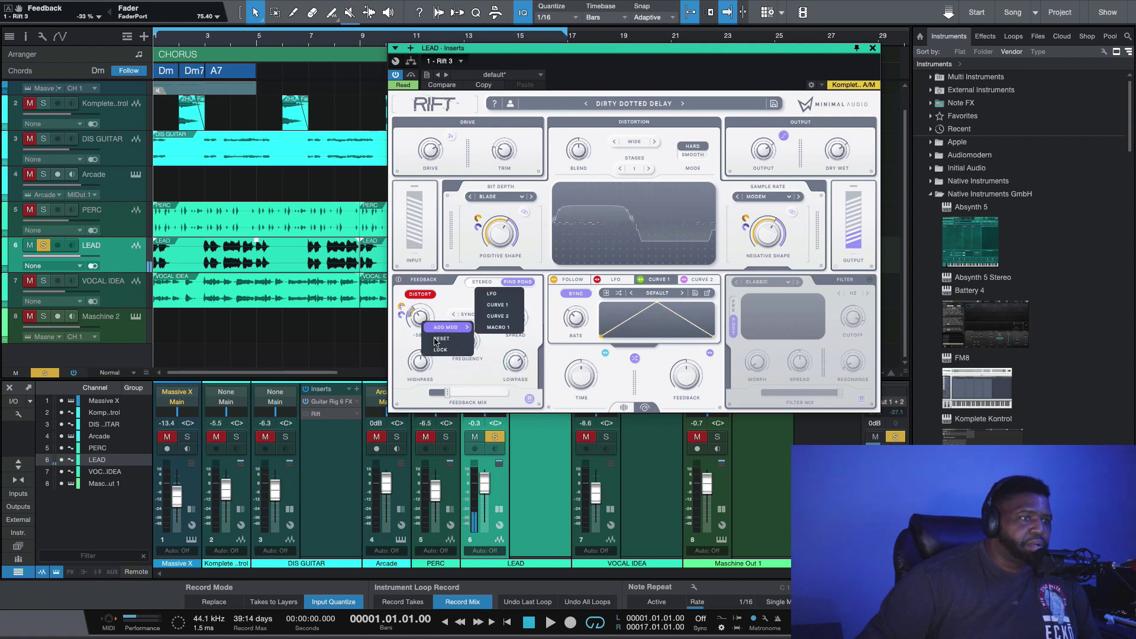
left_click(431, 338)
left_click_drag(427, 335, 418, 330)
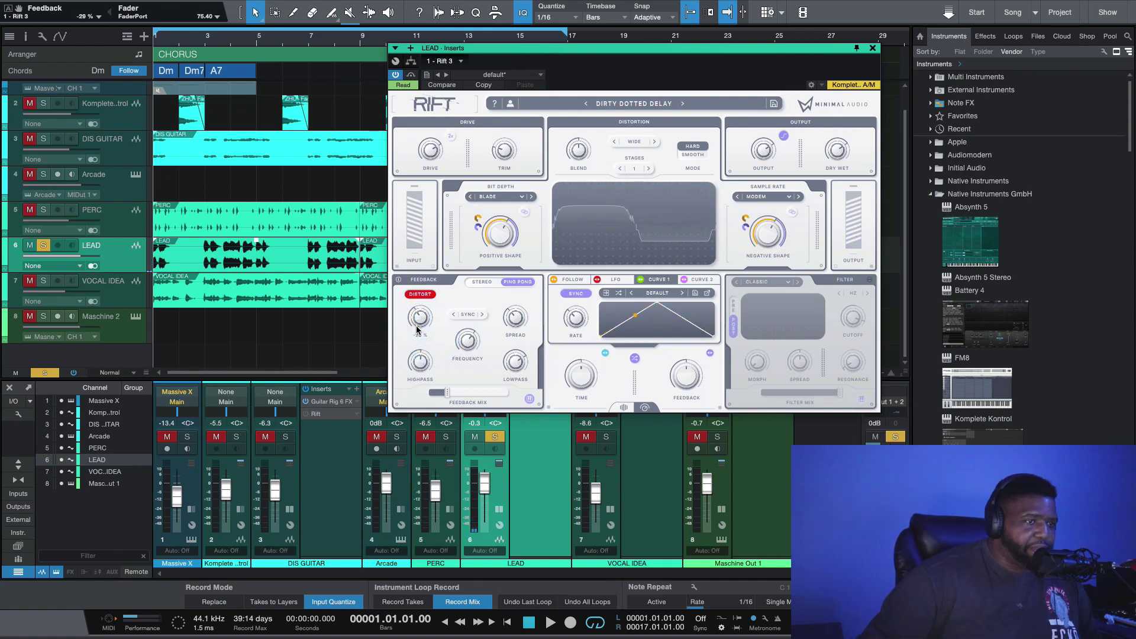
key("space")
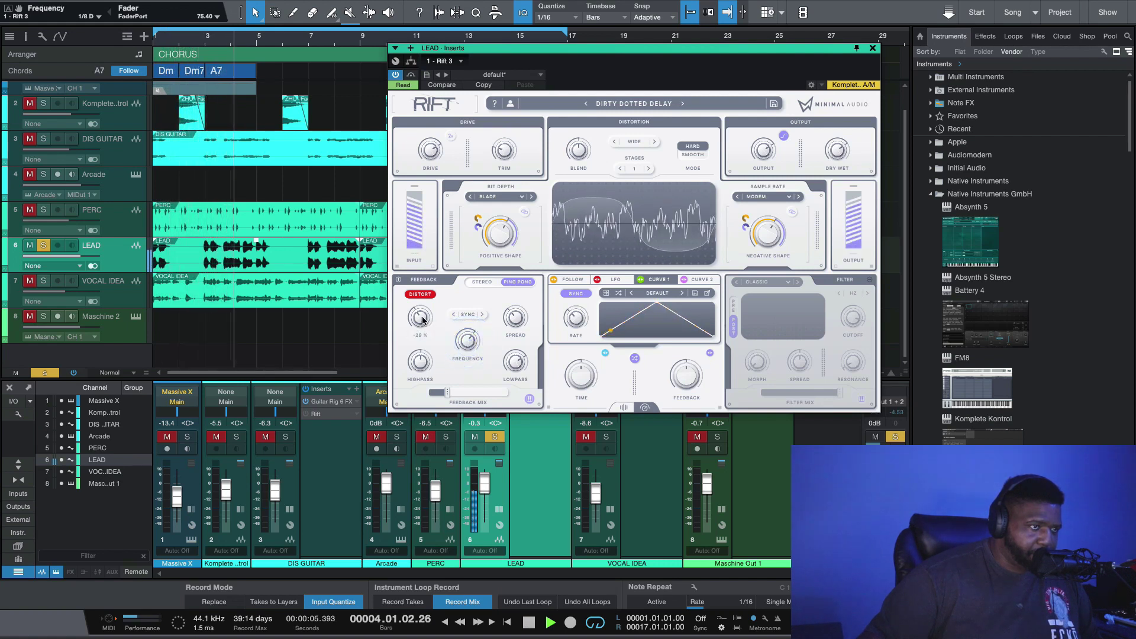
left_click_drag(420, 320, 421, 315)
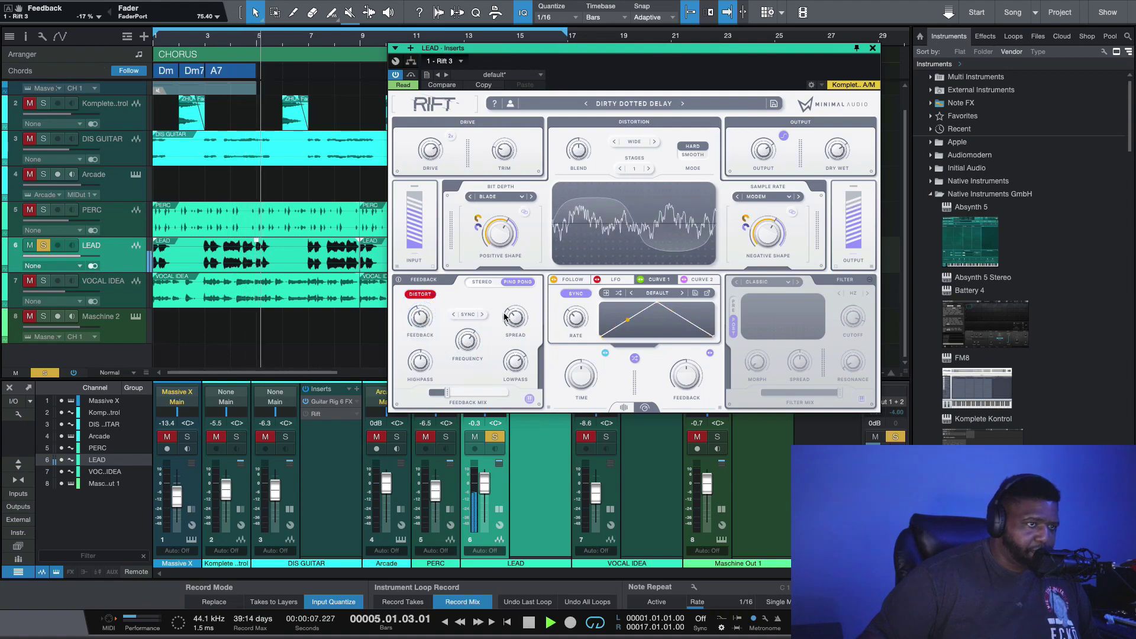
left_click(519, 302)
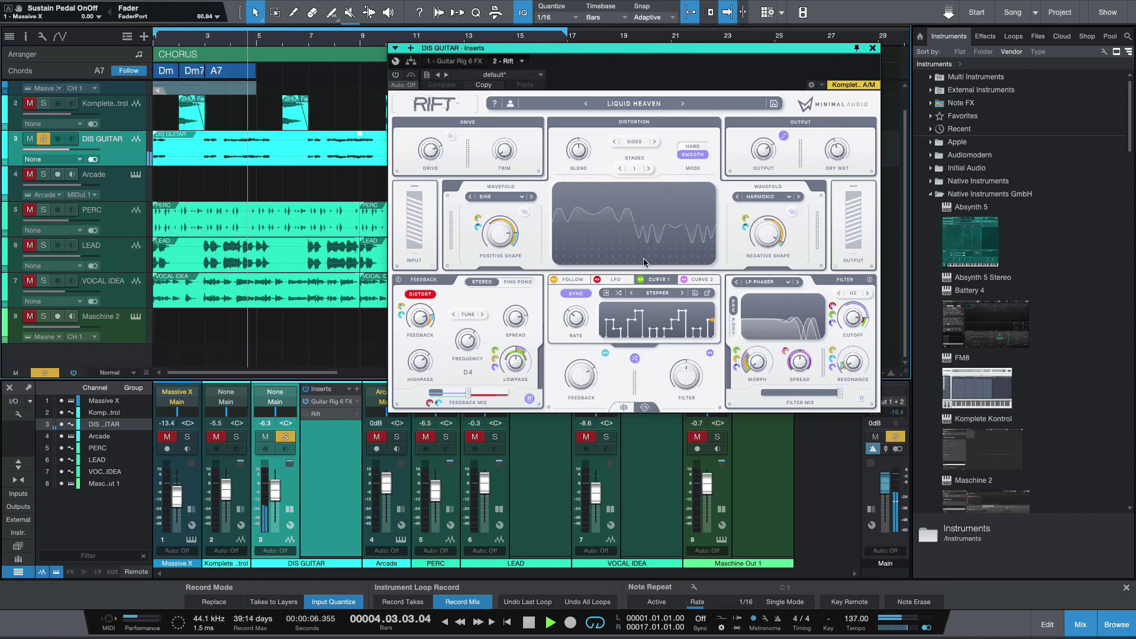
Step: Load the MP - RAMS PULSE preset from the Minimal Picks pack into the DIS GUITAR track's Rift, then stop playback
left_click(634, 103)
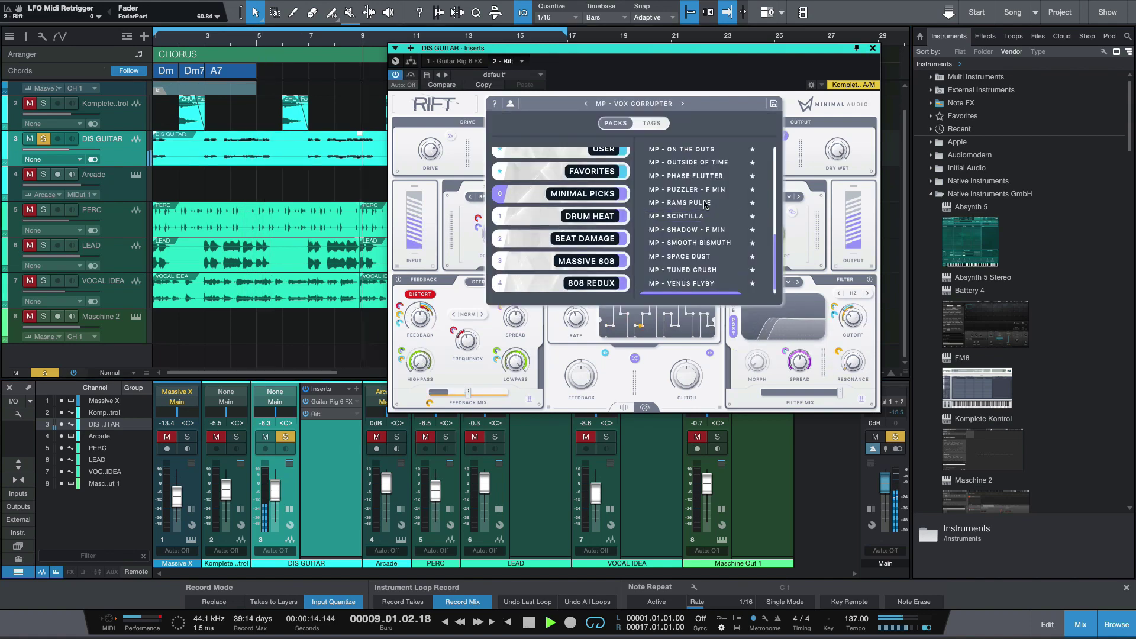
left_click(690, 203)
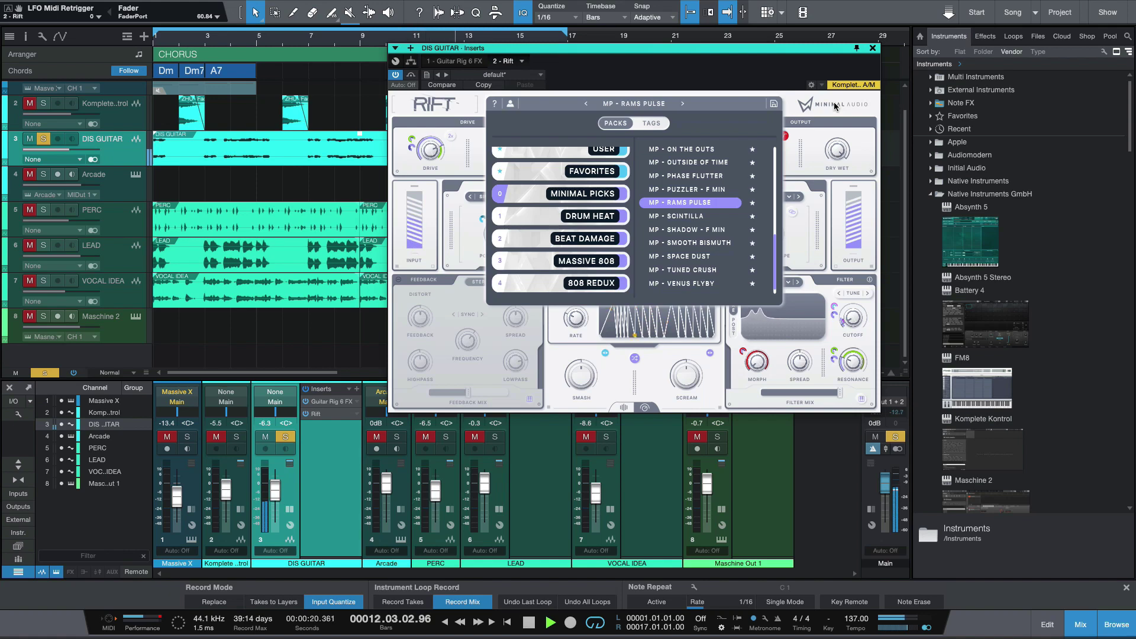
left_click(790, 98)
key("space")
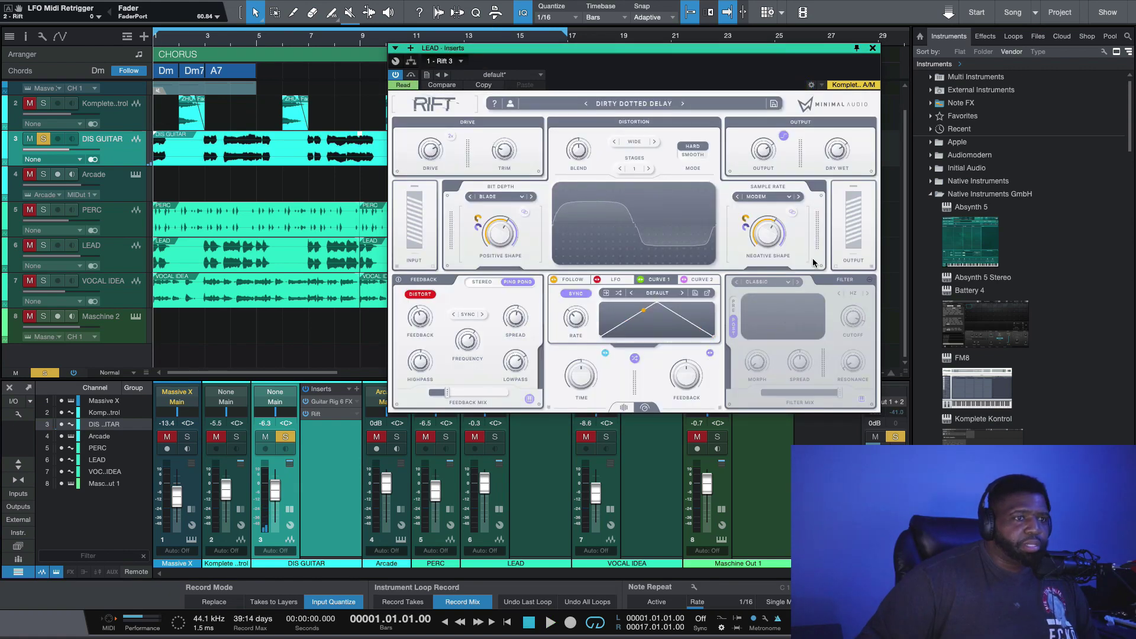
Step: Reopen Rift on the DIS GUITAR track and lower its Dry Wet to about 23% during playback, fine-tuning by ear
left_click(120, 156)
left_click(333, 415)
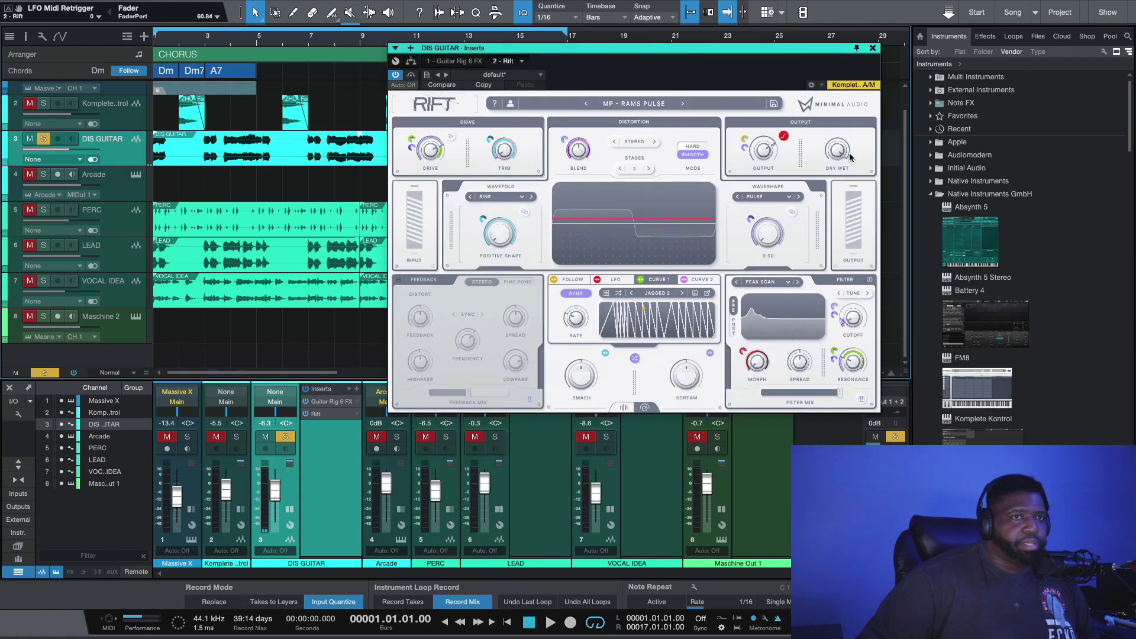
key("space")
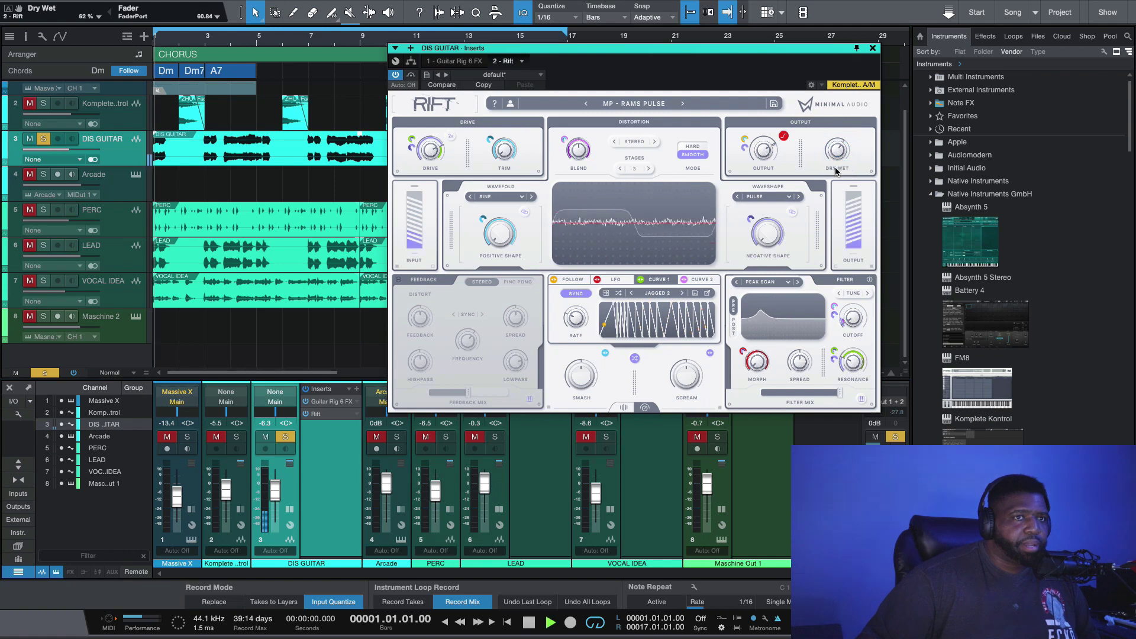
left_click_drag(836, 171, 837, 183)
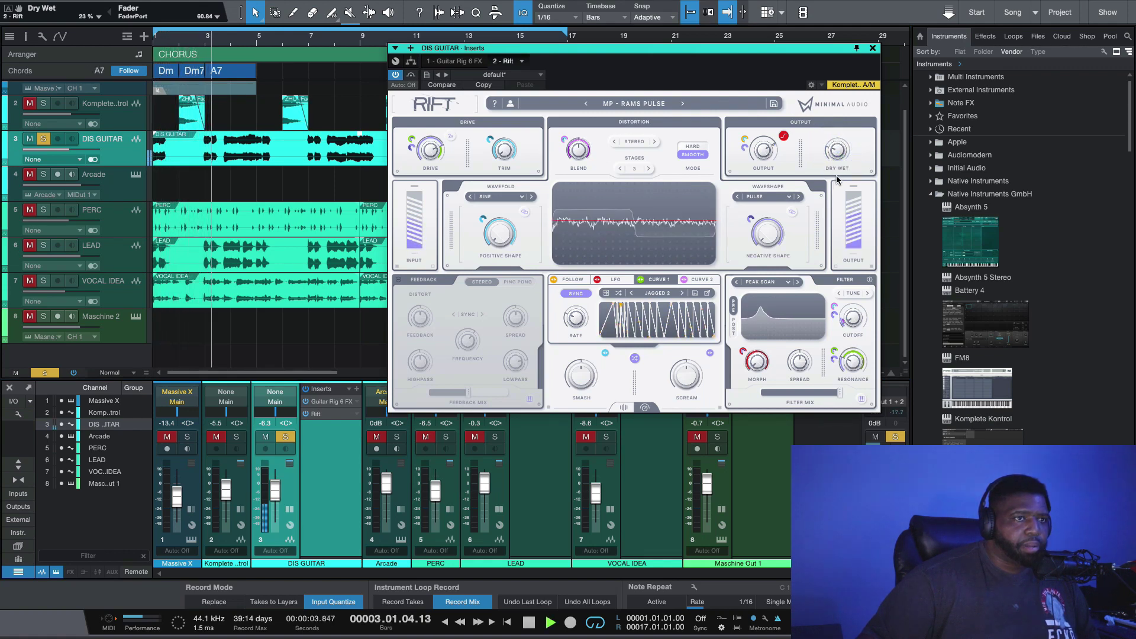
left_click_drag(838, 153, 838, 163)
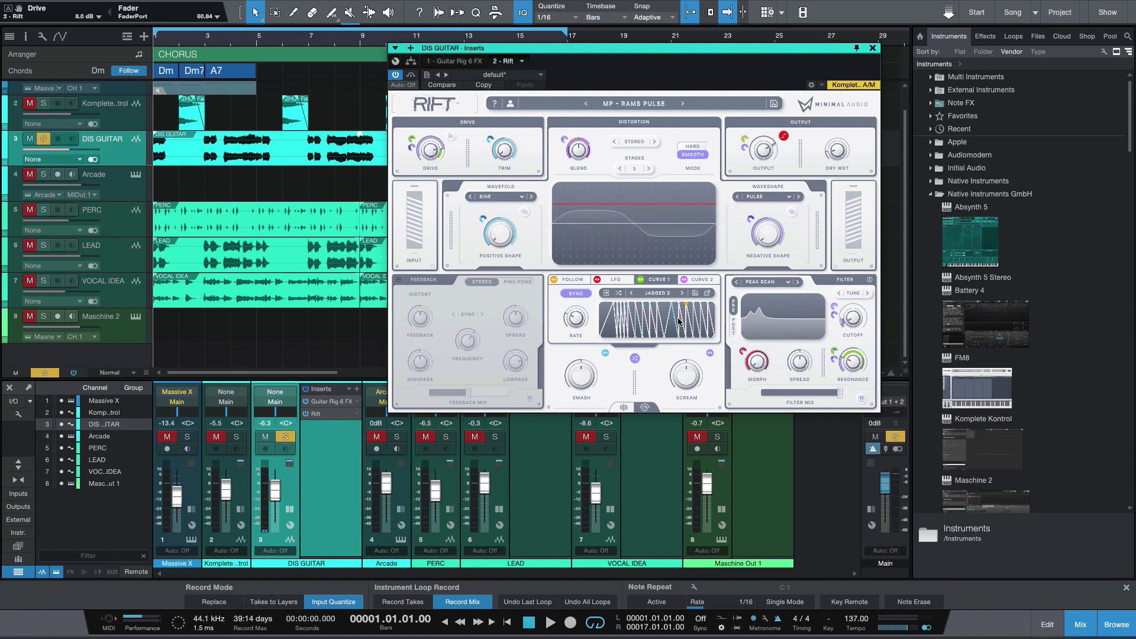
Step: Open the enlarged Curve 1 editor and audition the guitar with the preset's existing curve
left_click(708, 294)
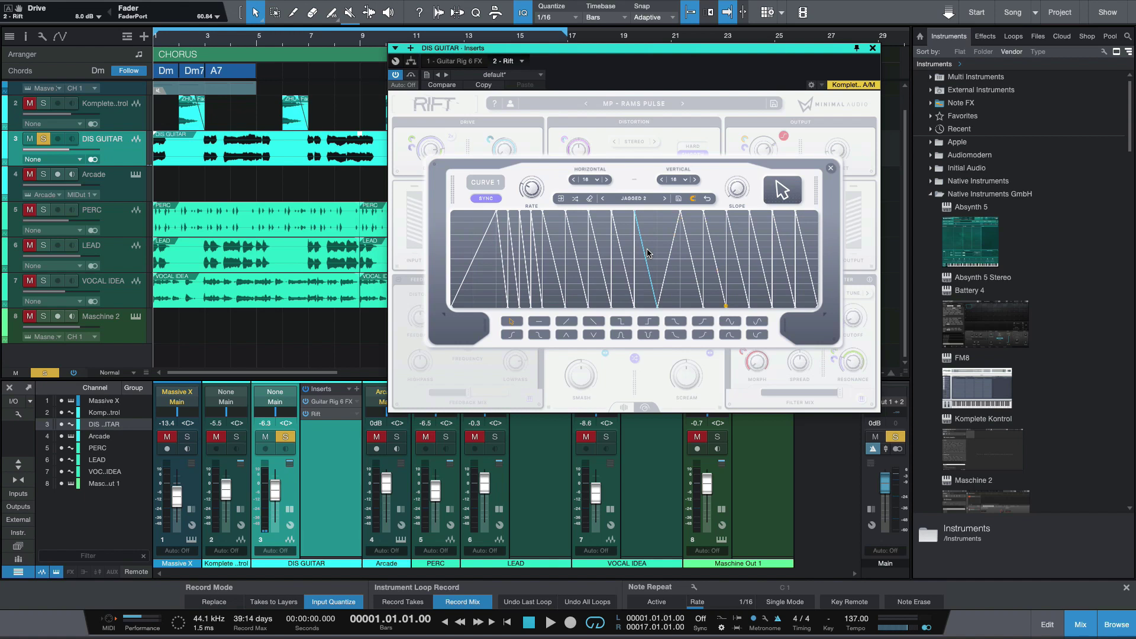
key("space")
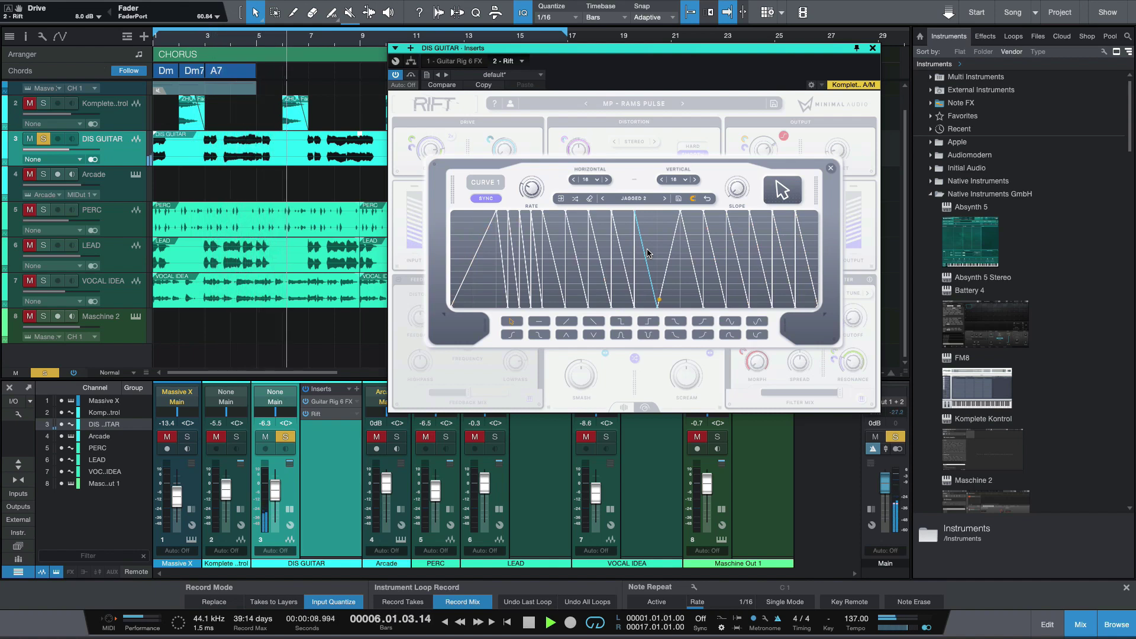
key("space")
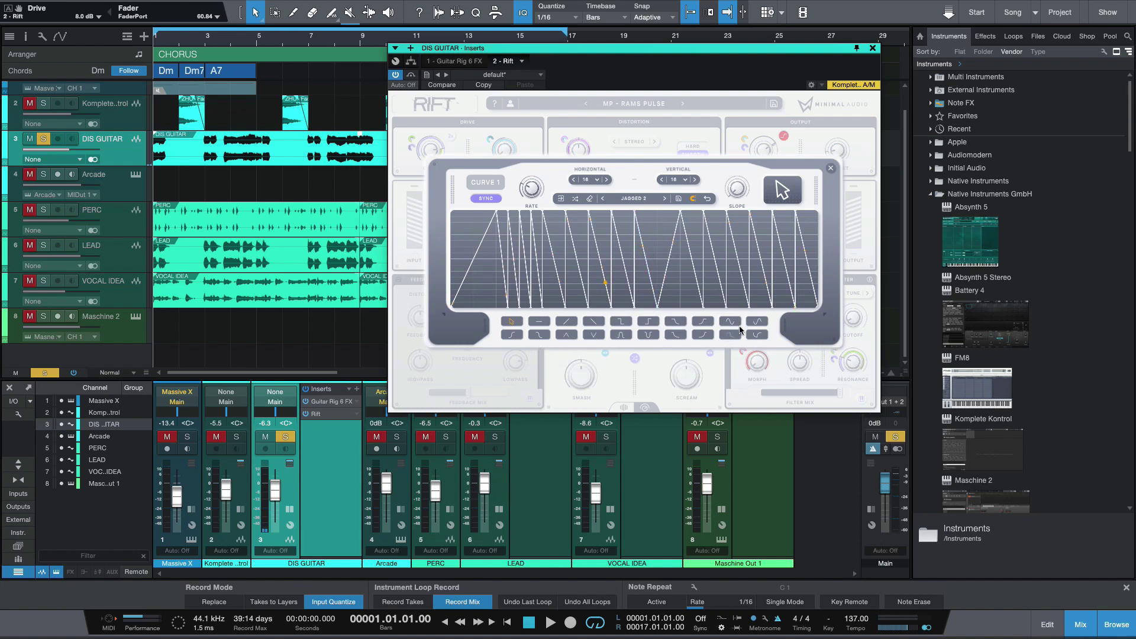
Step: Draw sine-wave shapes across the middle of Curve 1 and curved decay shapes just after them
left_click(758, 322)
left_click_drag(580, 238, 621, 230)
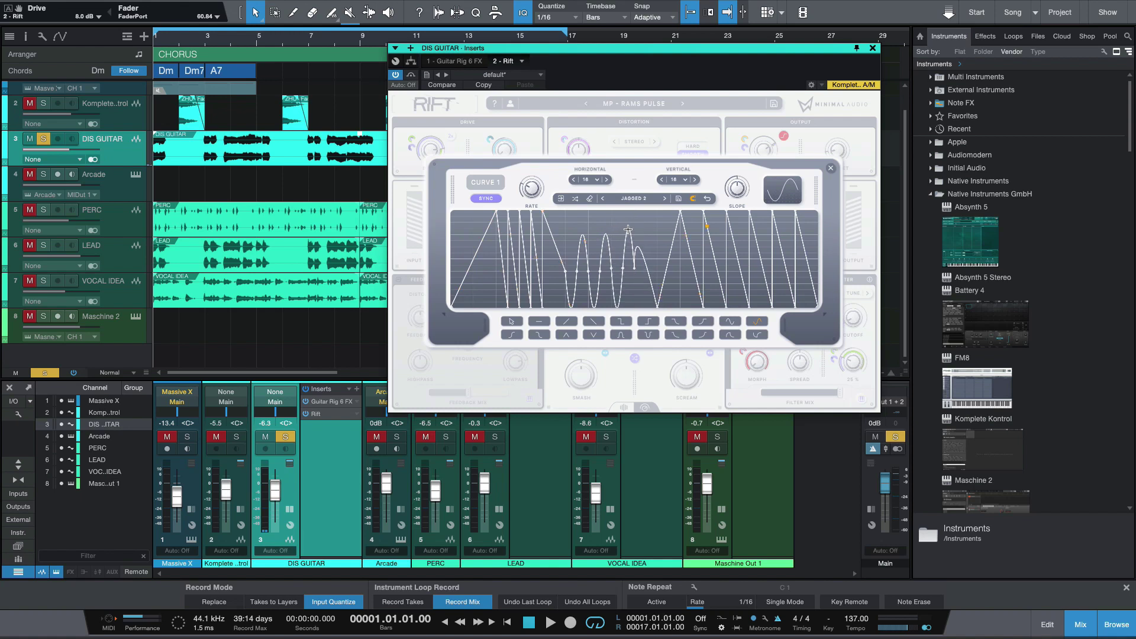
left_click(675, 335)
left_click(694, 220)
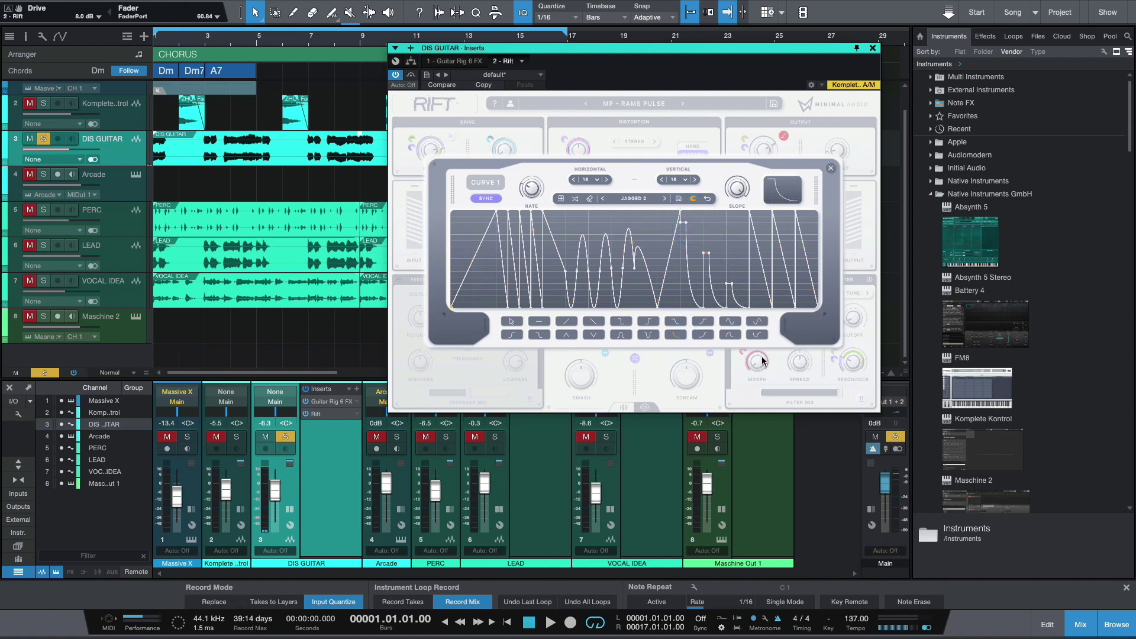
Step: Add rising curve shapes near the end of Curve 1 and adjust the Slope while auditioning the guitar
left_click(734, 335)
left_click(764, 247)
left_click(782, 236)
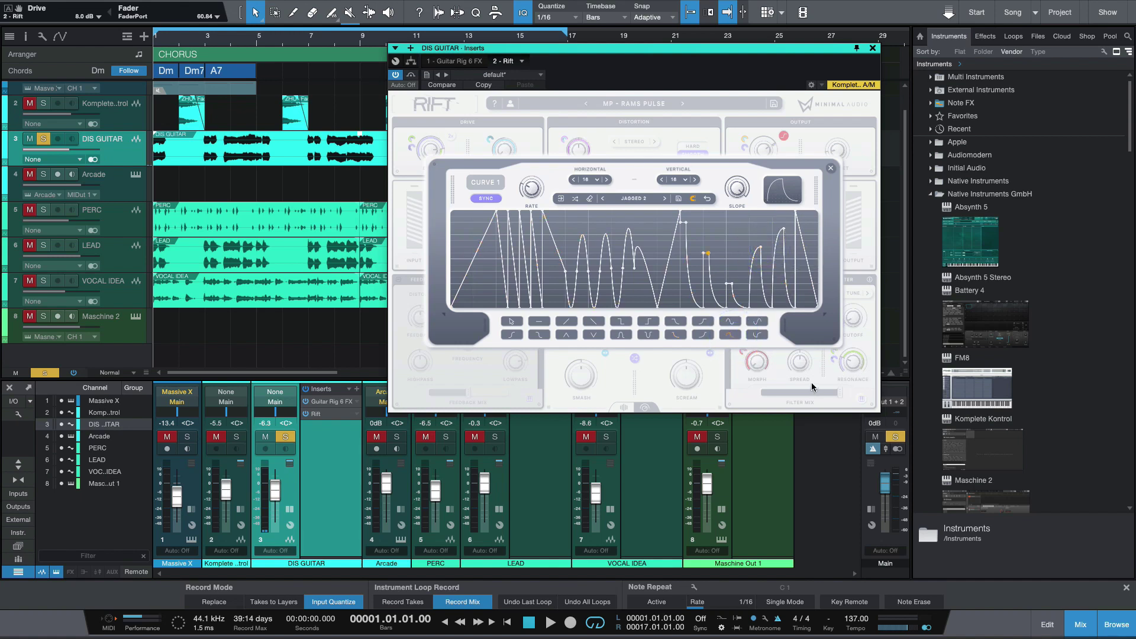
key("space")
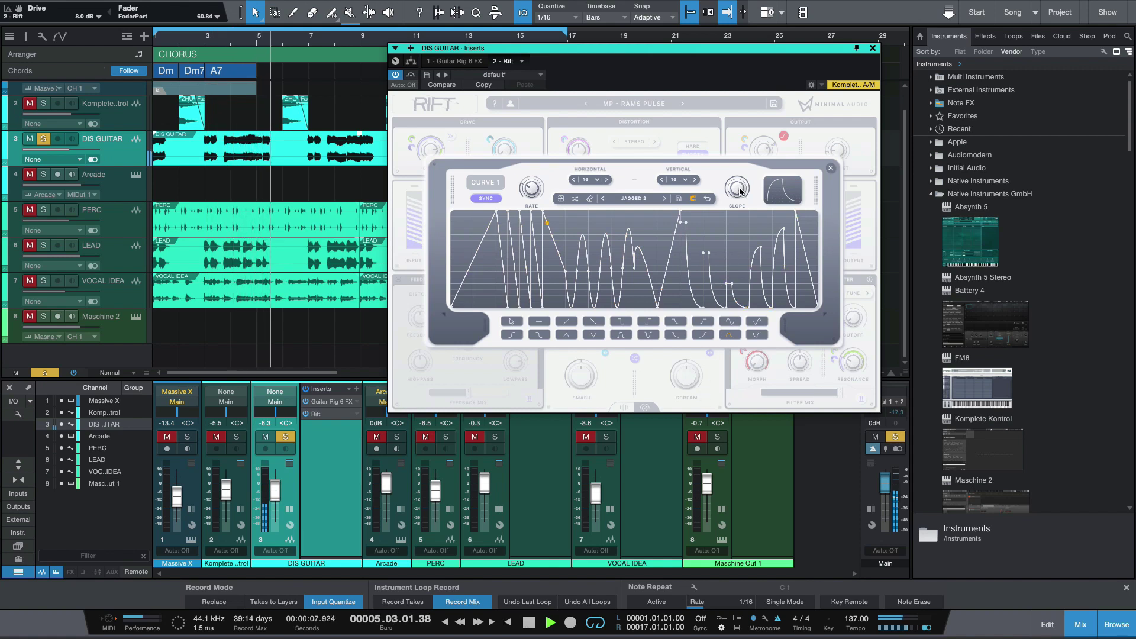
left_click_drag(740, 191, 740, 223)
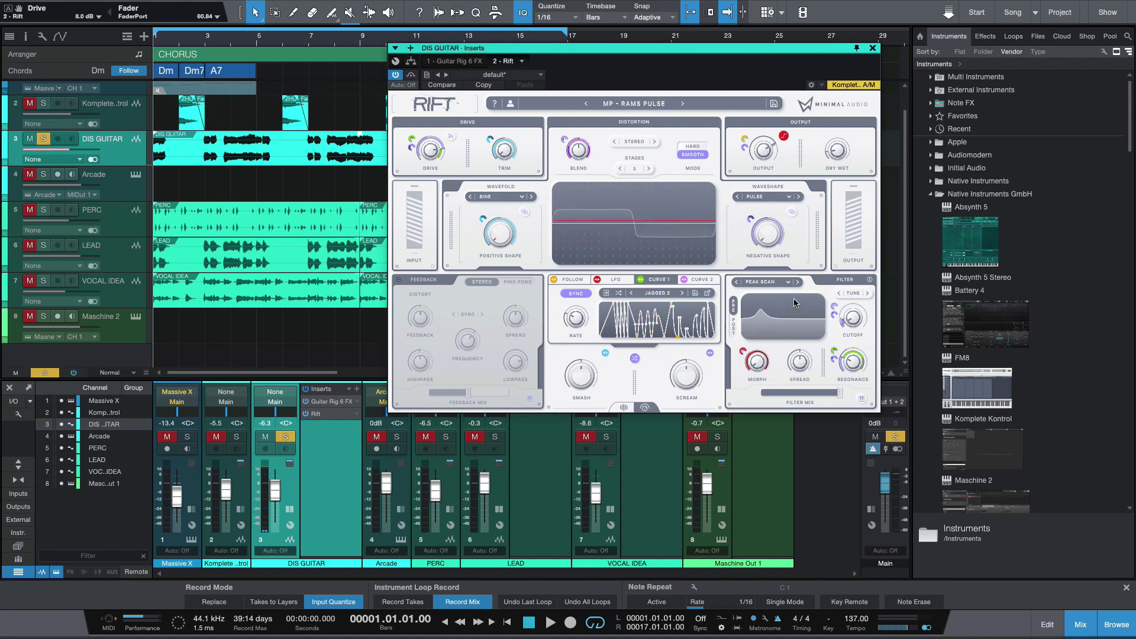
Step: While playing the guitar, set the filter's Morph to about 51%, adjust its Cutoff, and set Resonance to about 38%
key("space")
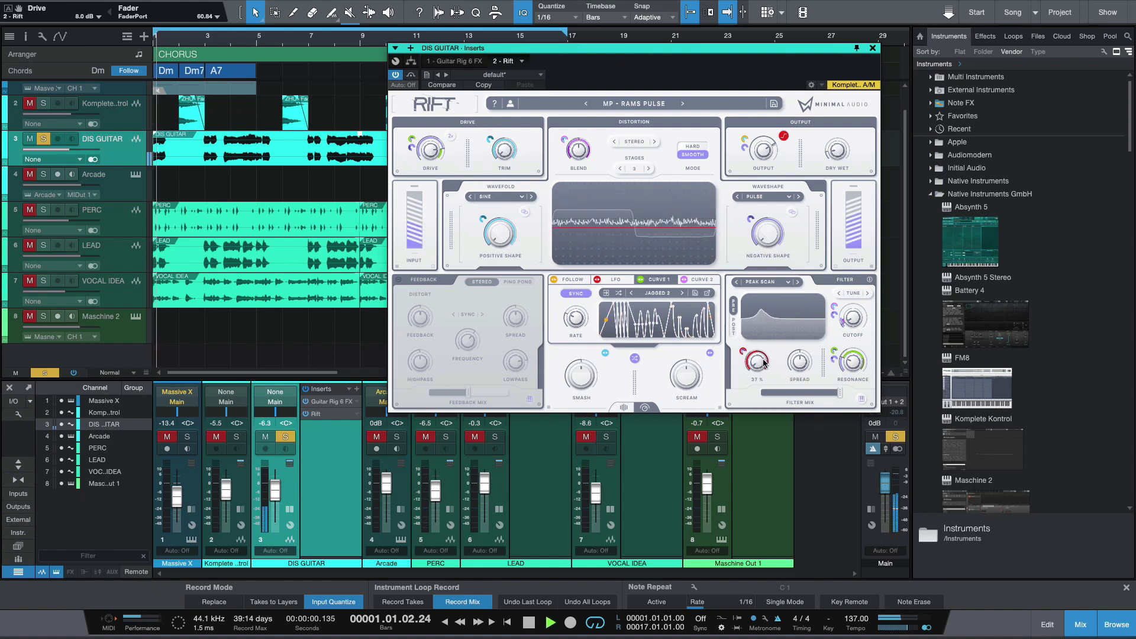
left_click_drag(768, 362, 765, 318)
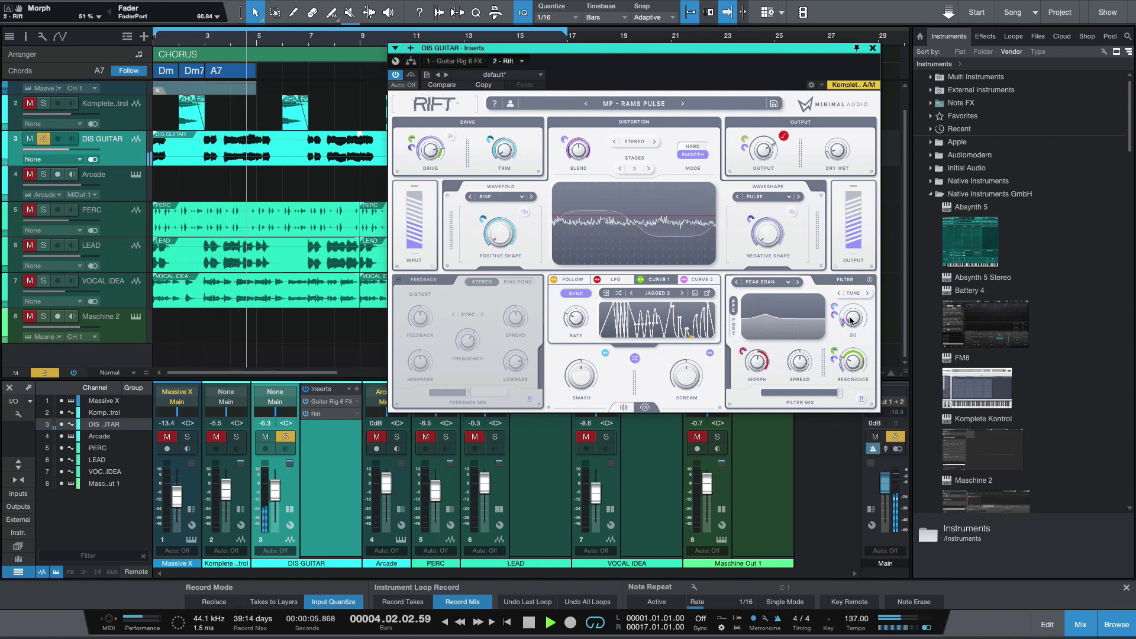
left_click_drag(852, 320, 853, 305)
left_click_drag(855, 365, 852, 296)
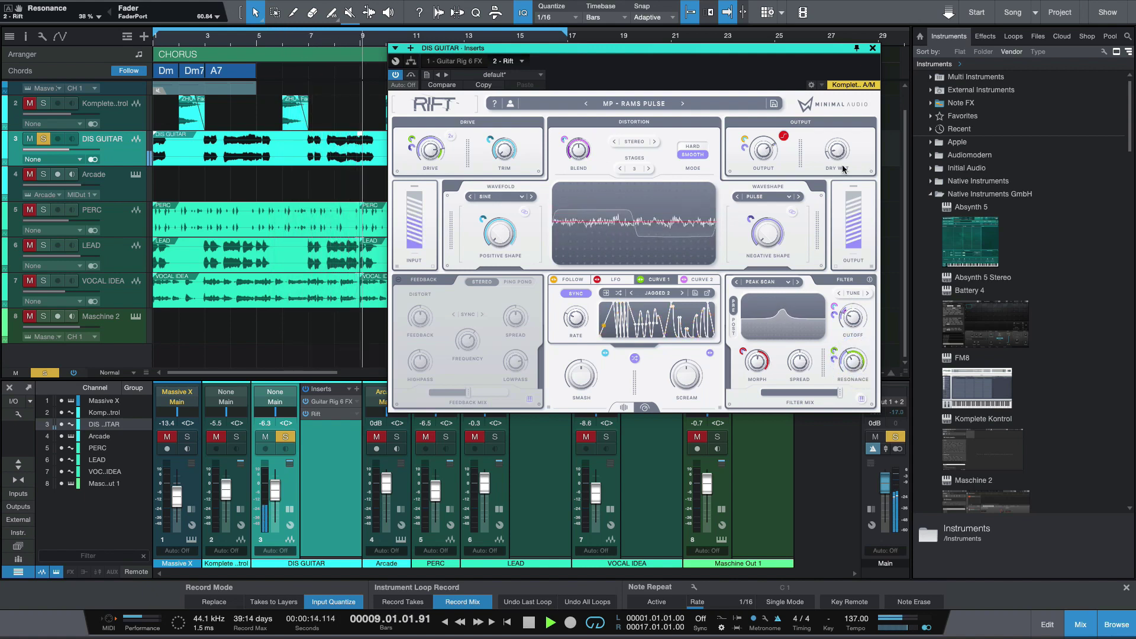
Step: Set Dry Wet to about 32%, the filter's Spread to about -40% and its Morph to about 59% during playback
left_click(838, 150)
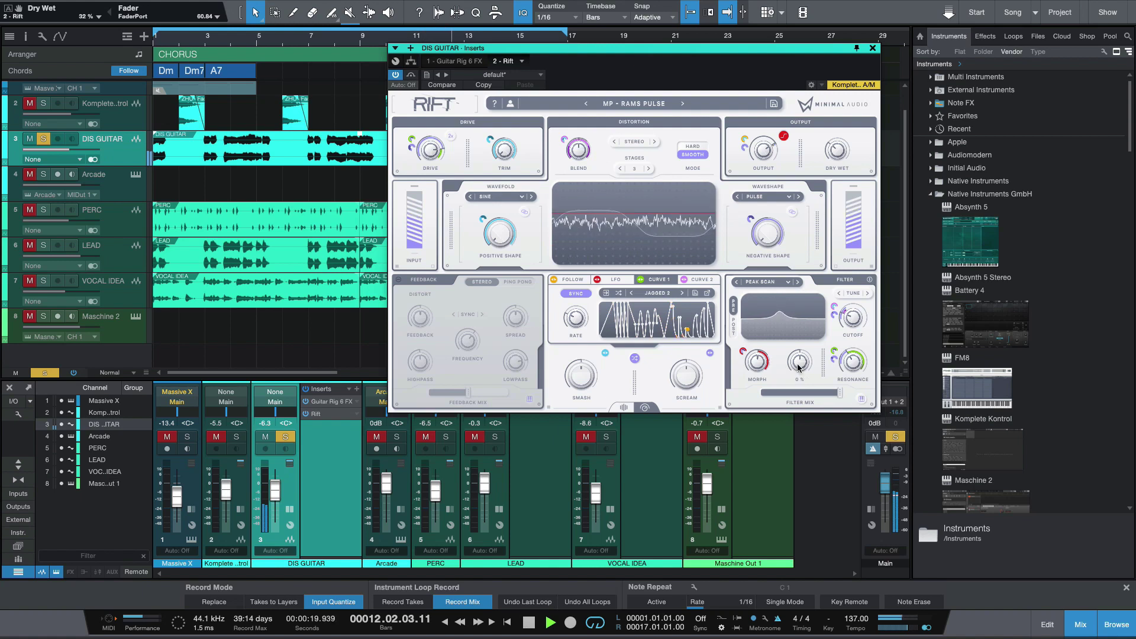
left_click_drag(797, 368, 795, 431)
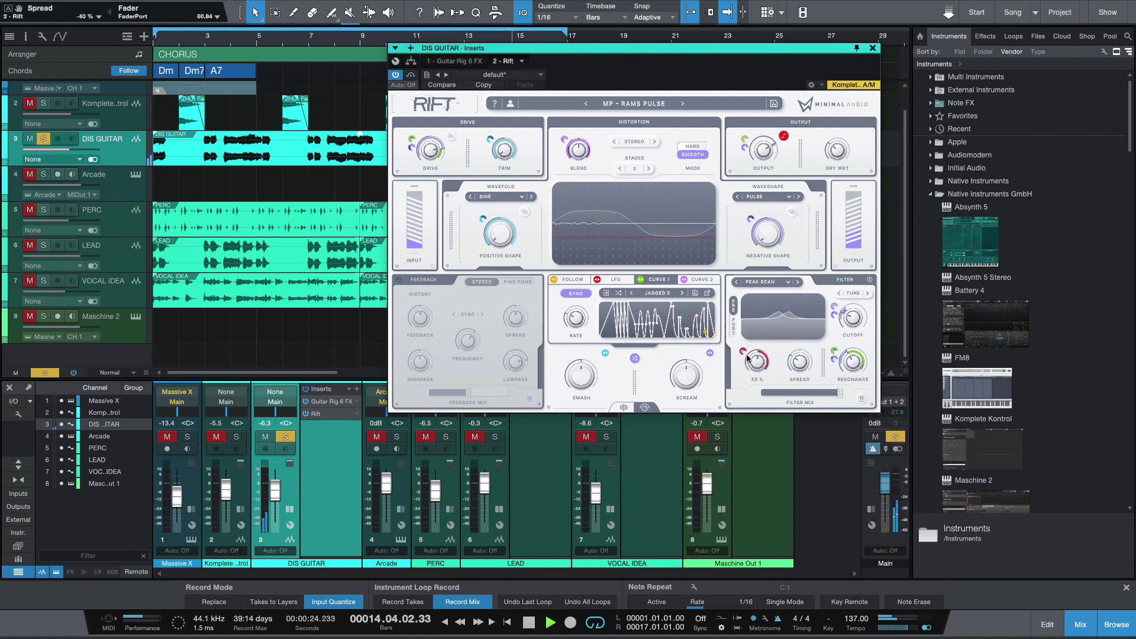
mouse_move(759, 367)
left_mouse_down()
mouse_move(757, 571)
mouse_move(758, 379)
left_mouse_up()
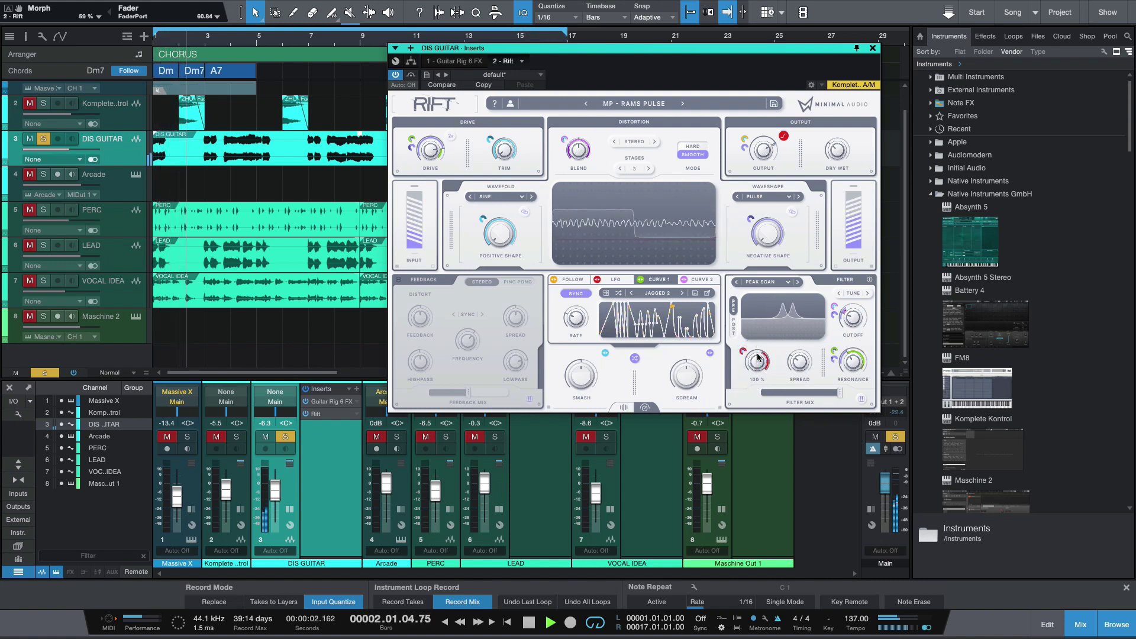
Step: Compare the filter's two vertical mode options by ear, return to the original one, and stop playback
left_click(734, 302)
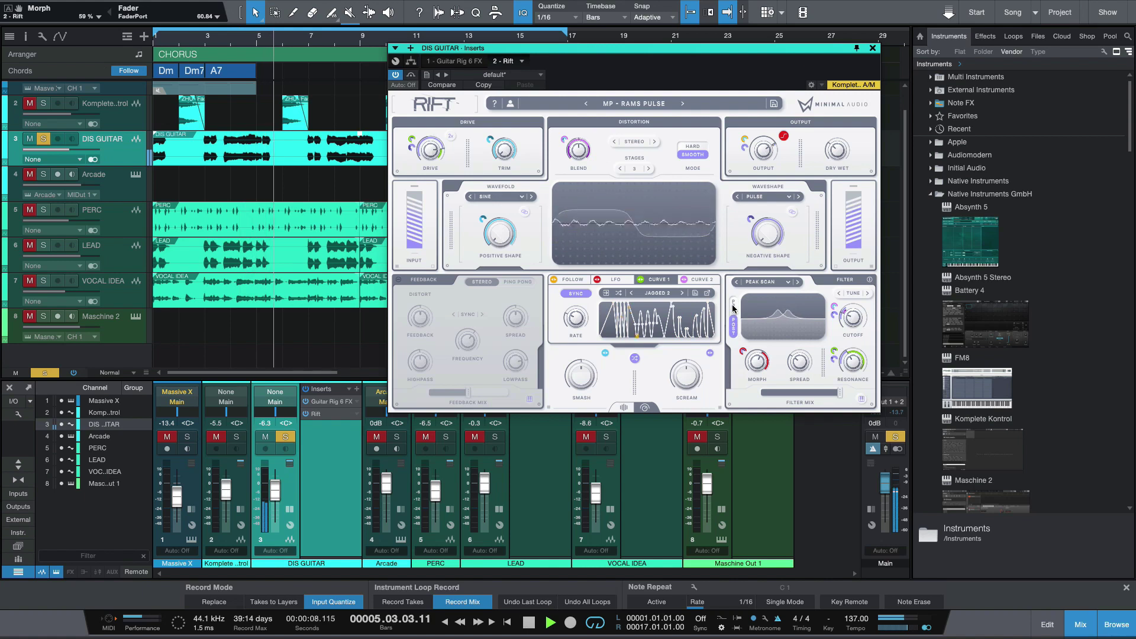
left_click(733, 306)
mouse_move(736, 356)
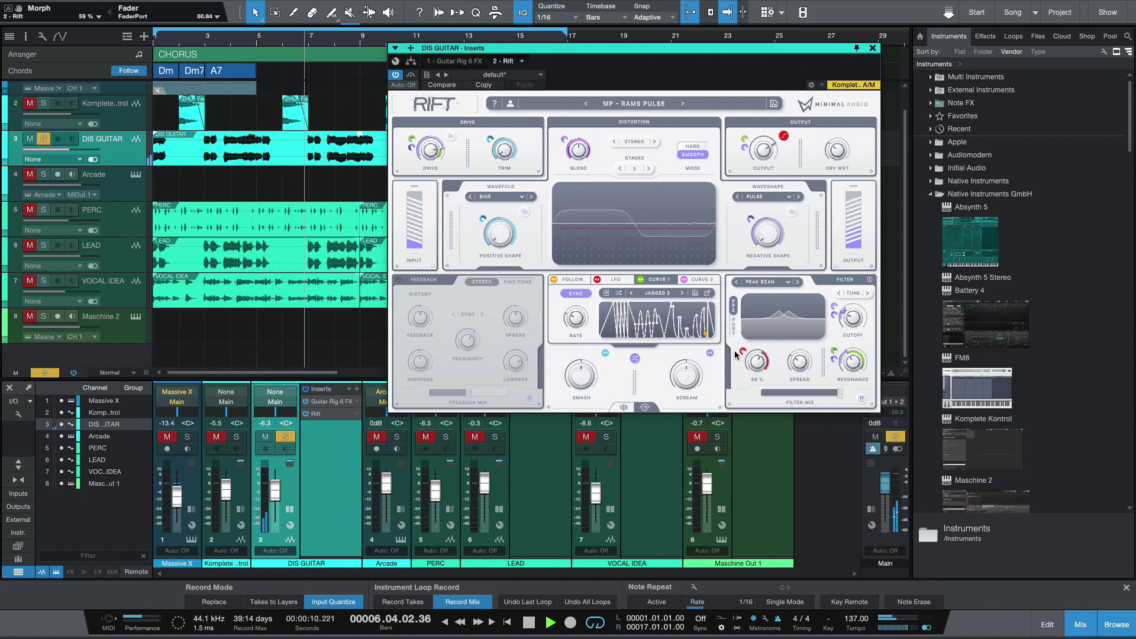
key("space")
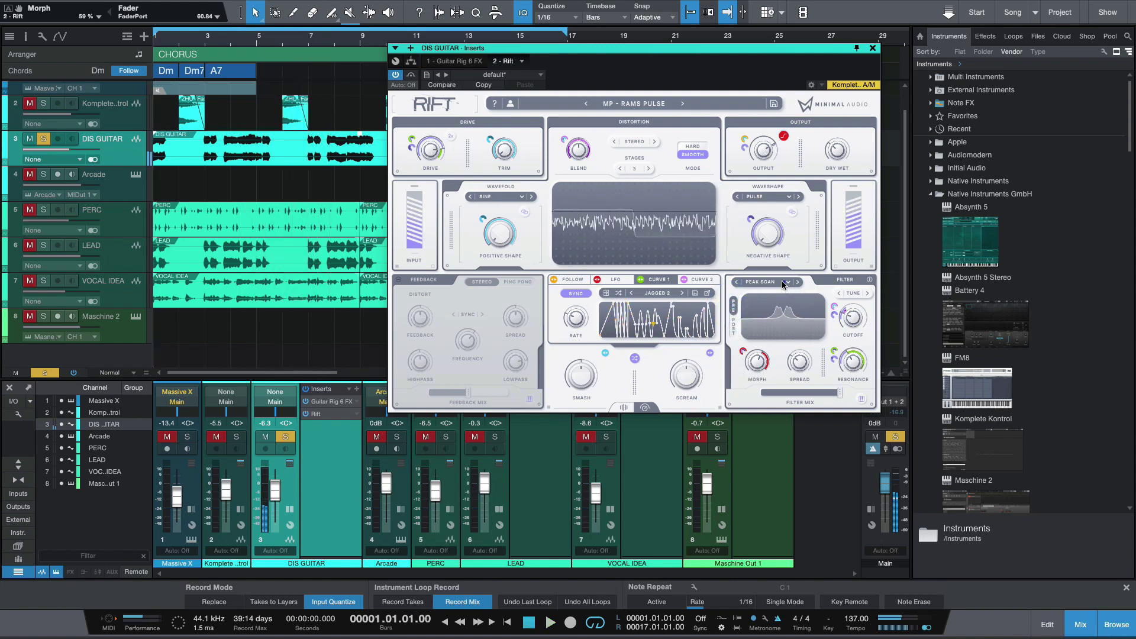
Step: Examine the filter's type list, its note-selection keyboard and the Tune setting in Rift on DIS GUITAR
left_click(786, 281)
mouse_move(778, 335)
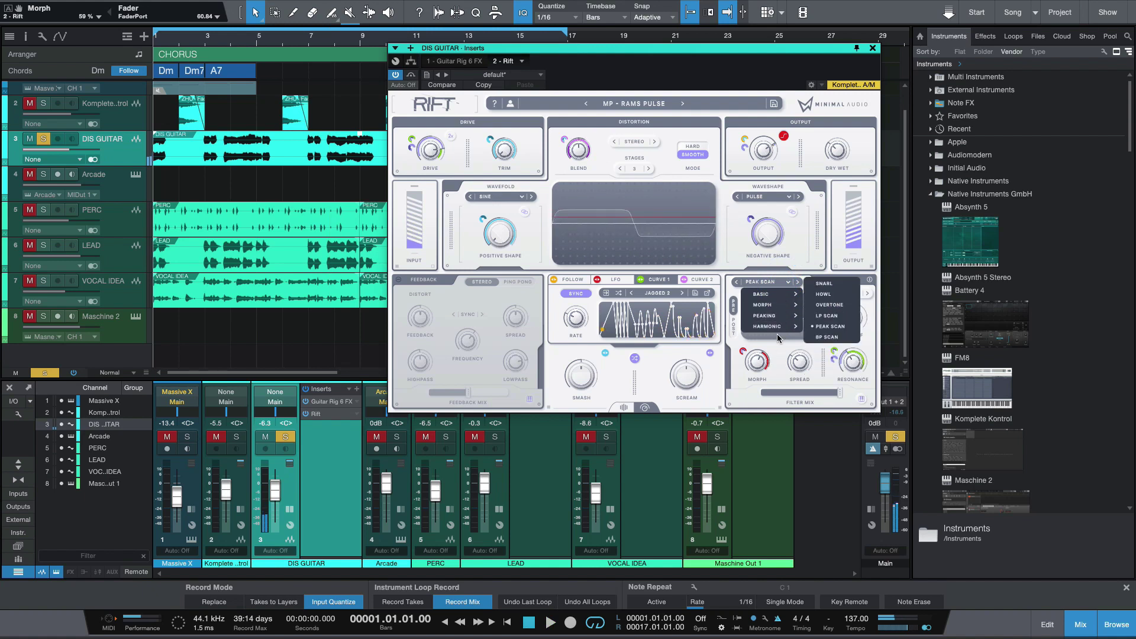
left_click(734, 374)
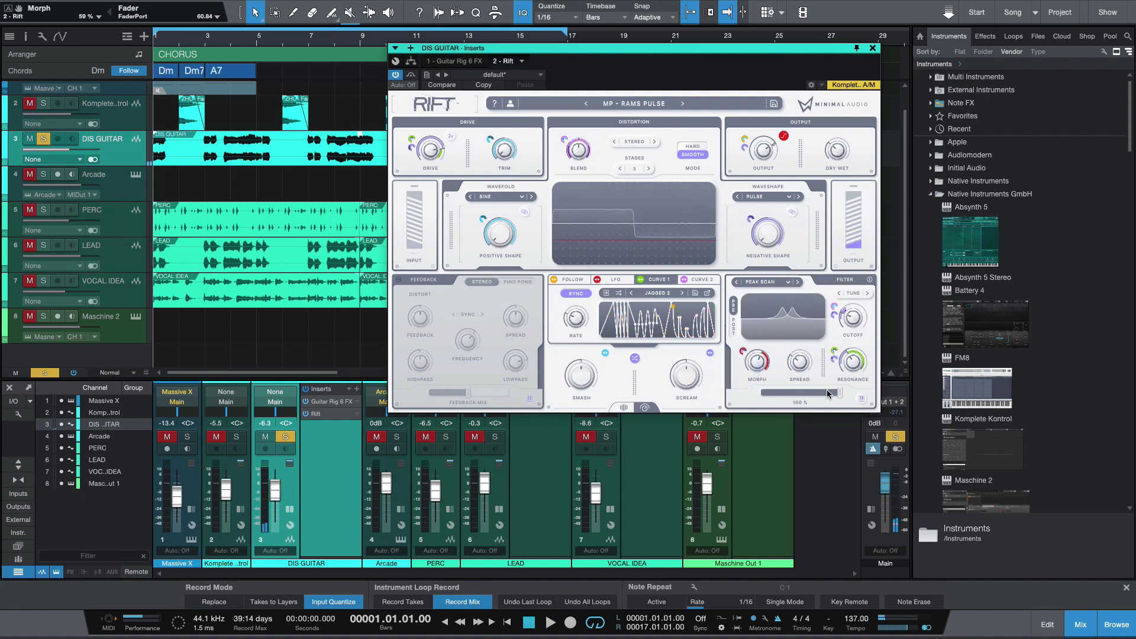
left_click(863, 401)
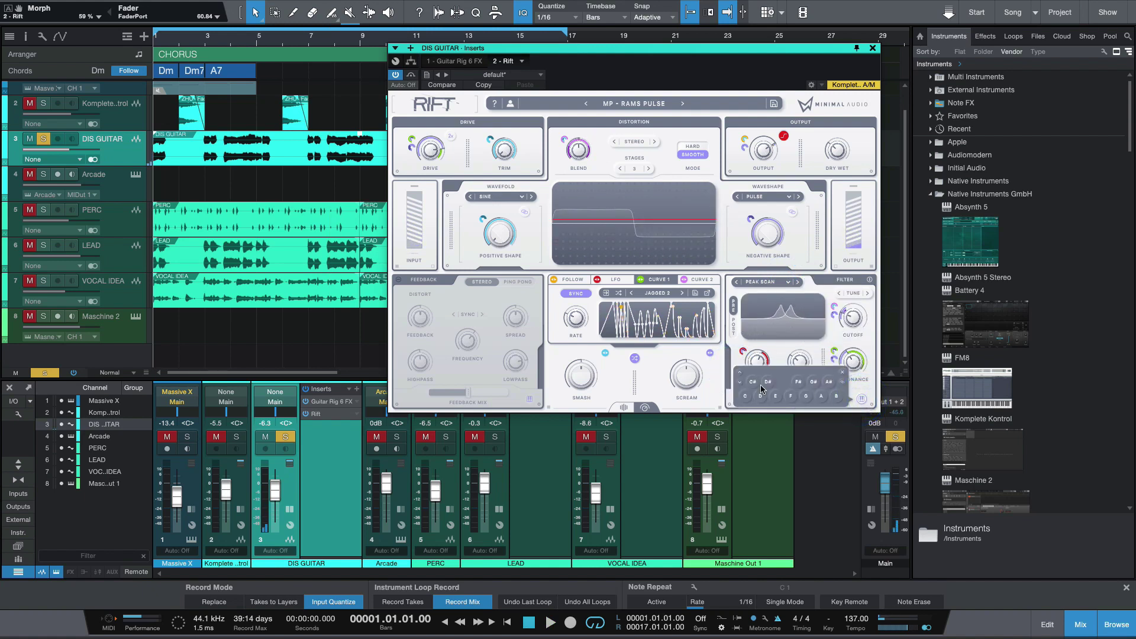
left_click(860, 399)
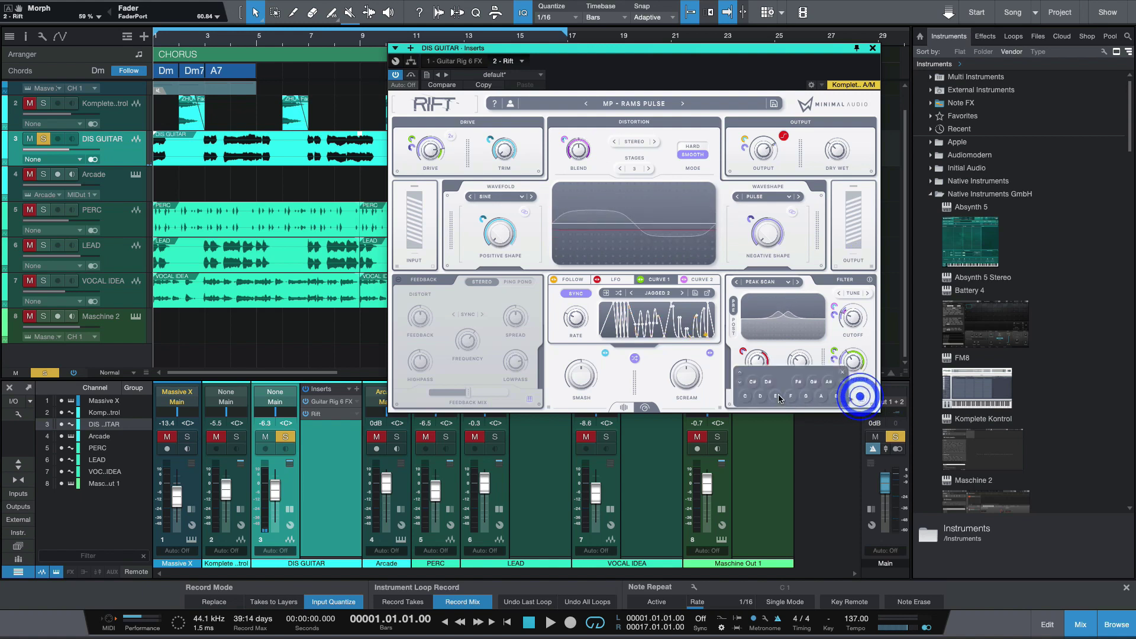
left_click(816, 283)
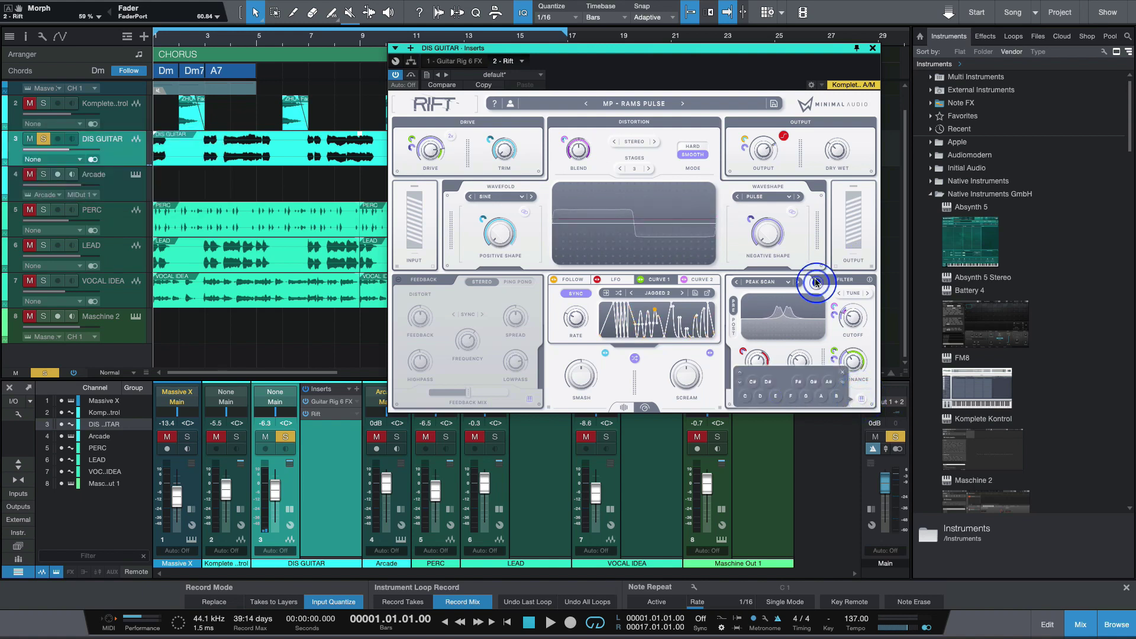
left_click(857, 295)
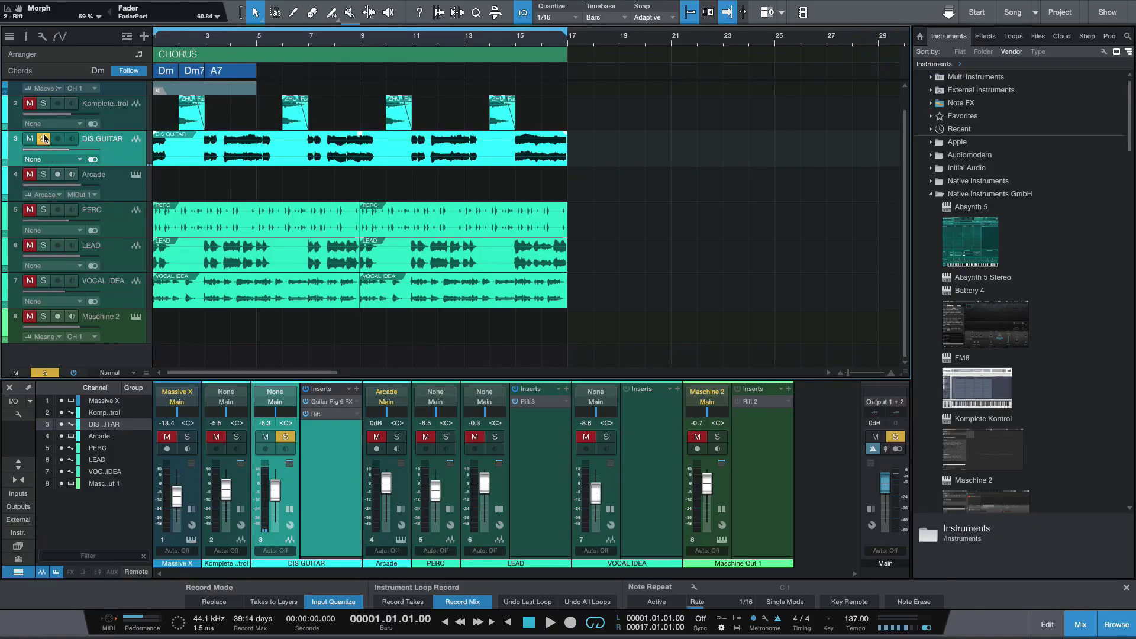
Step: Unsolo the DIS GUITAR track, solo the Maschine 2 drums instead, and audition them from the start of the chorus
left_click(43, 138)
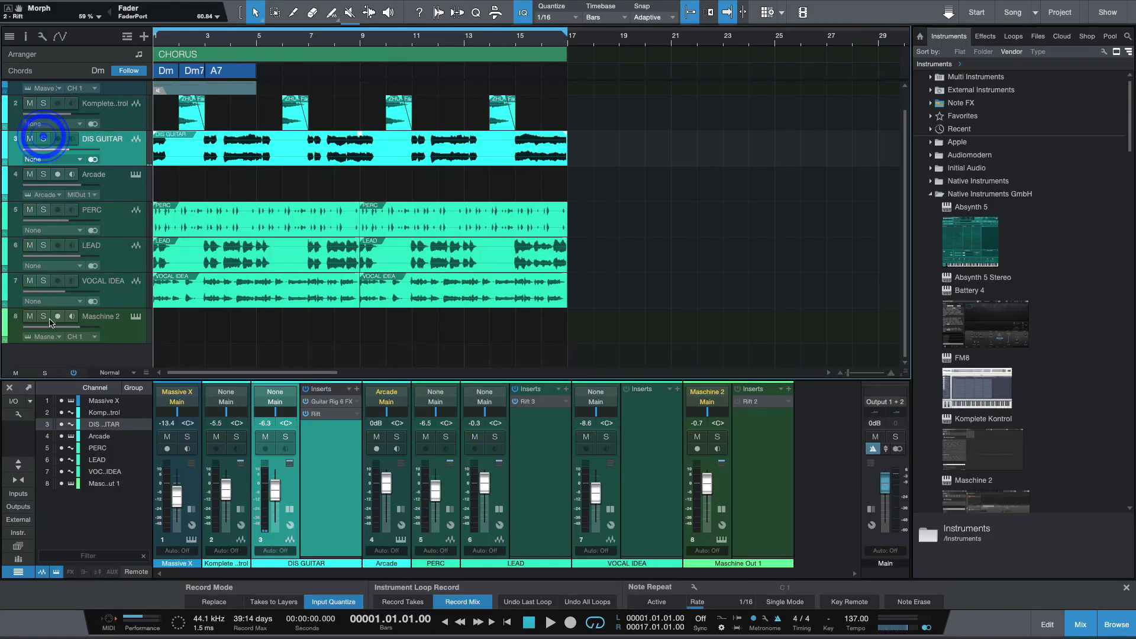
left_click(43, 316)
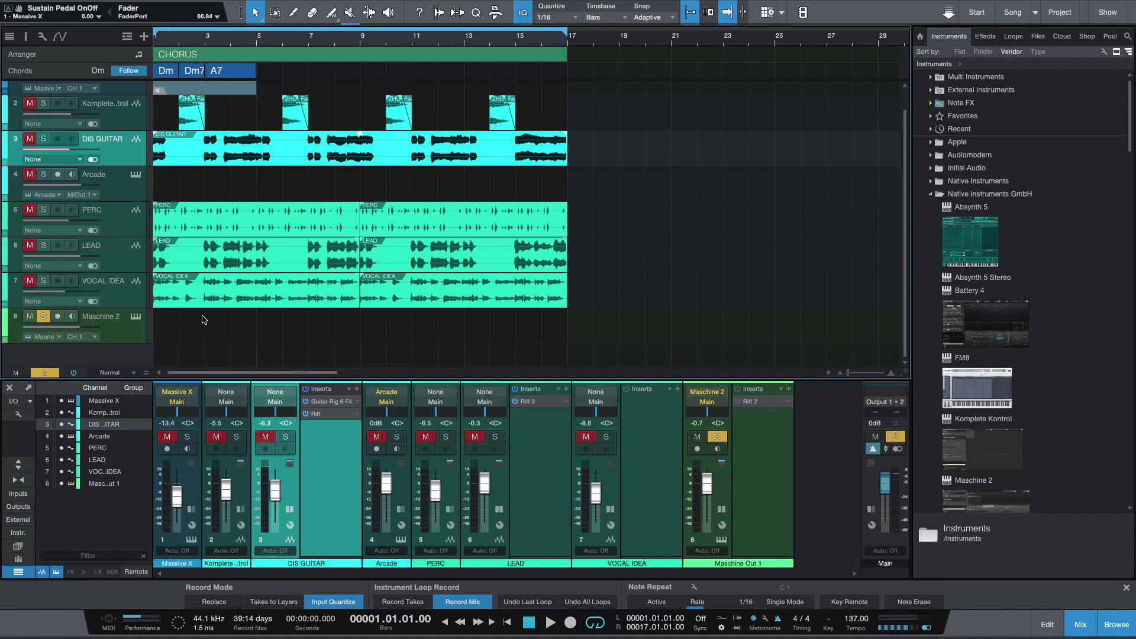
key("space")
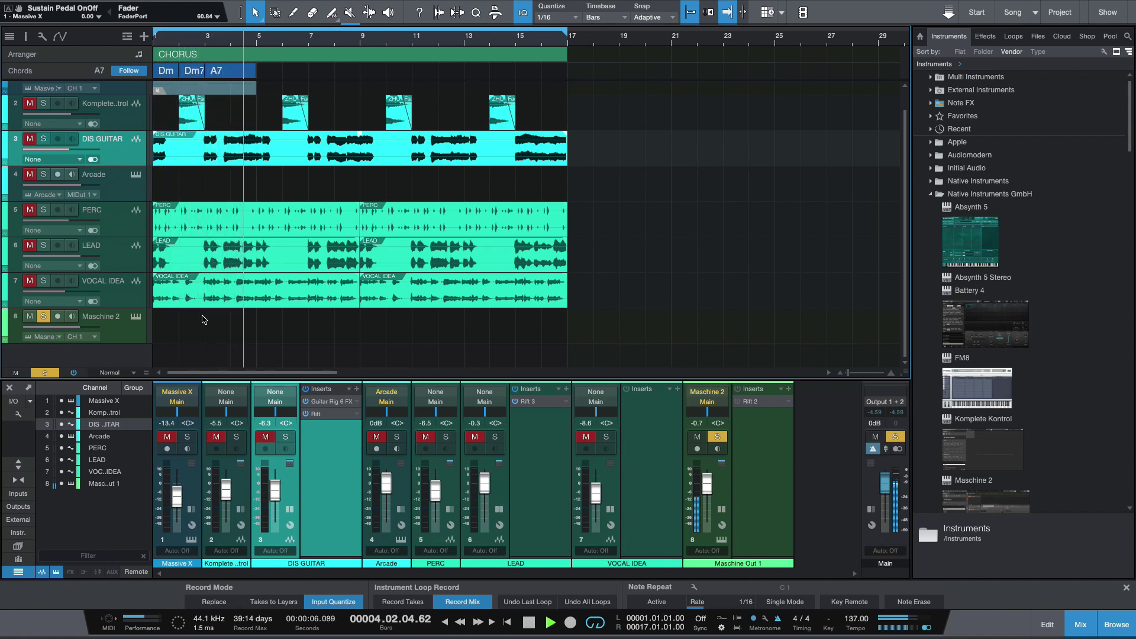
key("space")
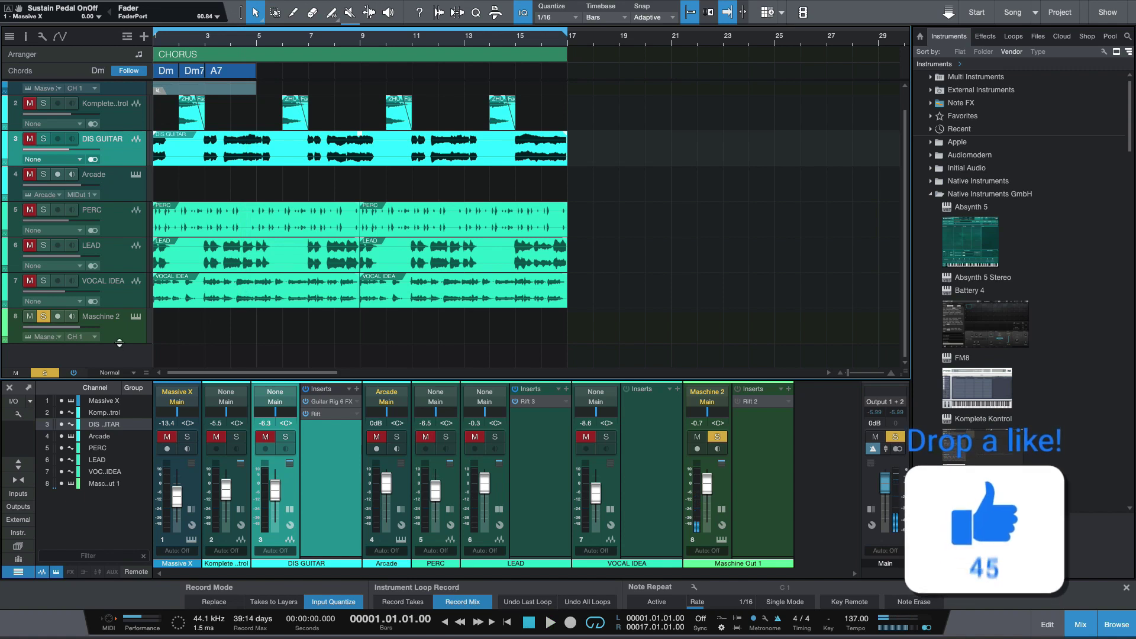
Step: Select the Maschine 2 track, open its Rift 2 insert, and position the plug-in window over the middle of the arrangement
left_click(119, 343)
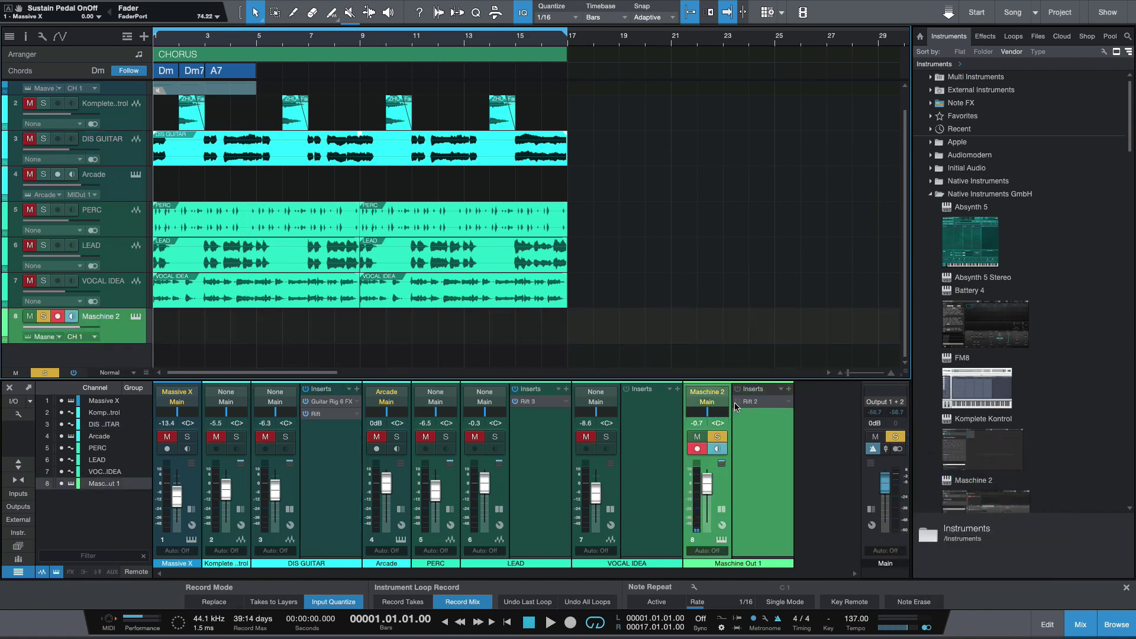
left_click(769, 405)
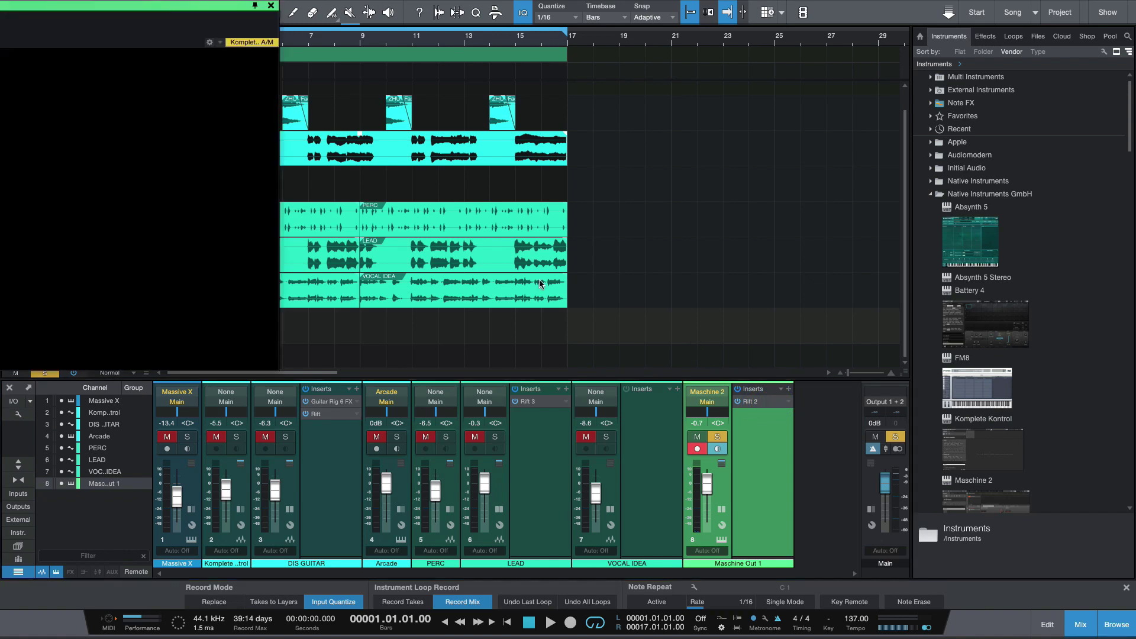
left_click_drag(132, 9, 622, 71)
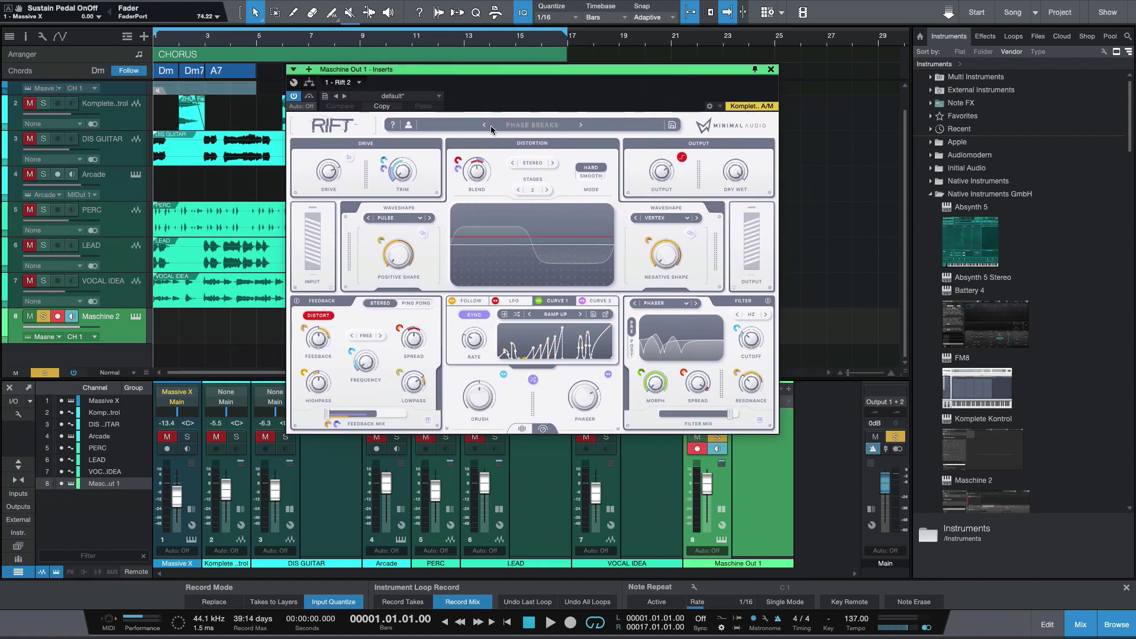
Step: While playing the drums with the Phase Breaks preset, set the Curve 1 Rate to 1/1 T and the Crush macro to about 25%
key("space")
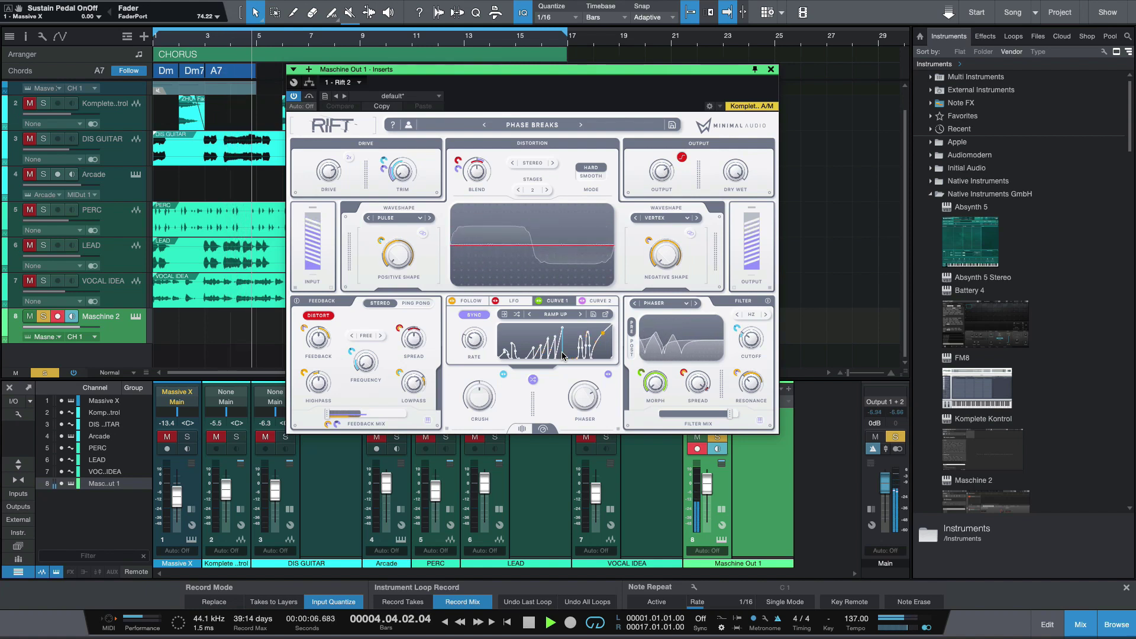
mouse_move(477, 345)
left_click_drag(477, 345, 479, 334)
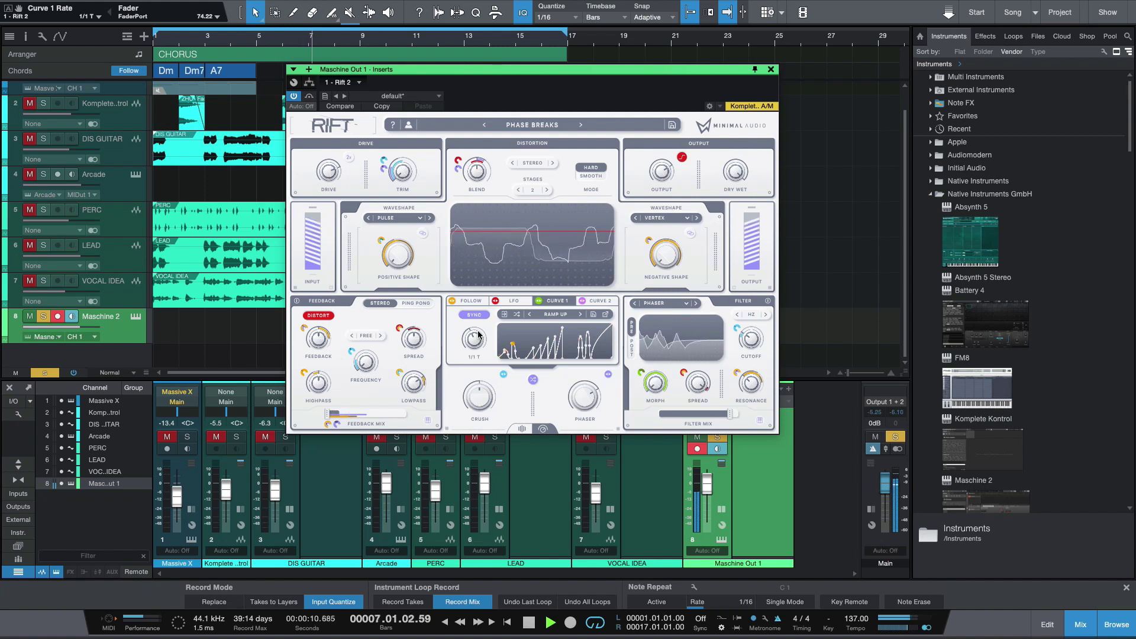
left_click_drag(474, 390, 477, 398)
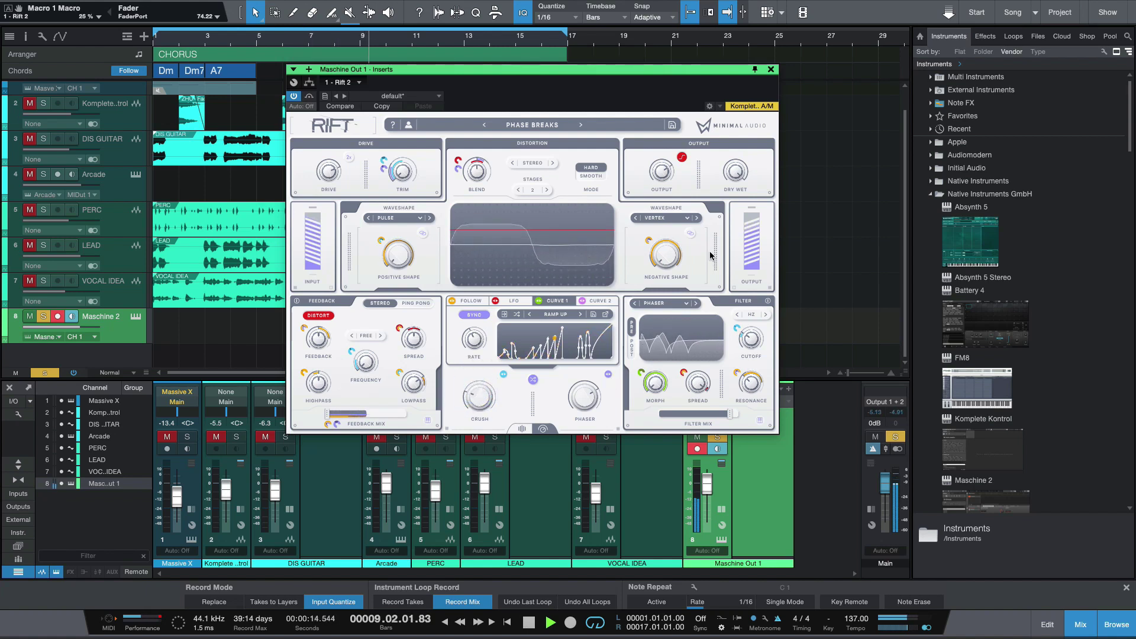
key("space")
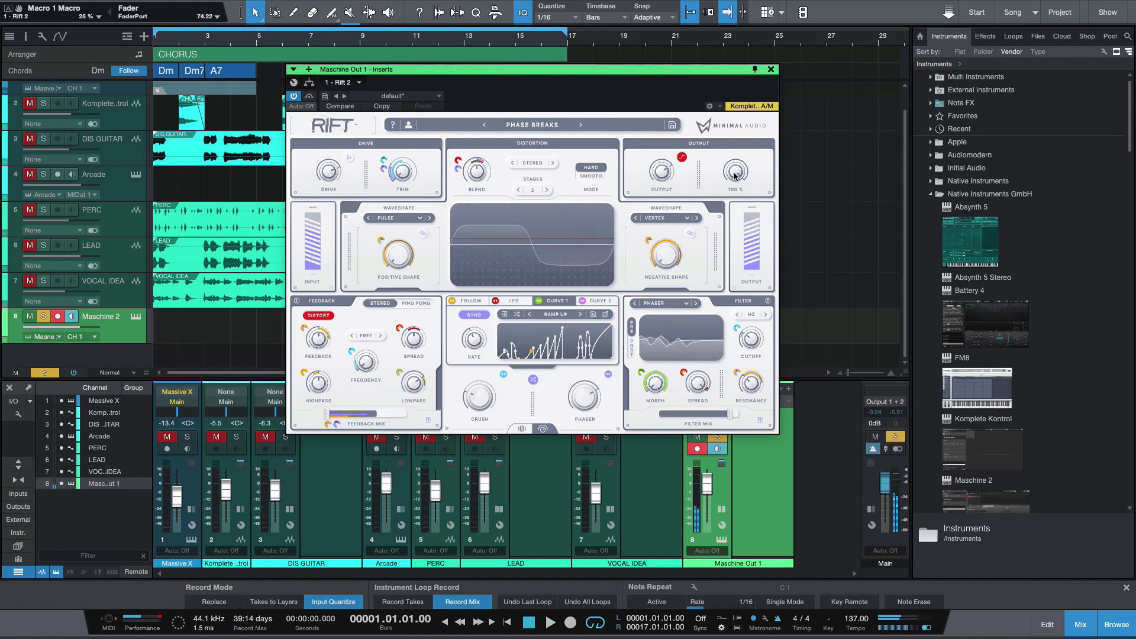
Step: Set Dry Wet to about 44% and the phaser filter's Cutoff to about 279 Hz while auditioning the drums
mouse_move(735, 176)
left_mouse_down()
mouse_move(734, 203)
mouse_move(736, 187)
left_mouse_up()
key("space")
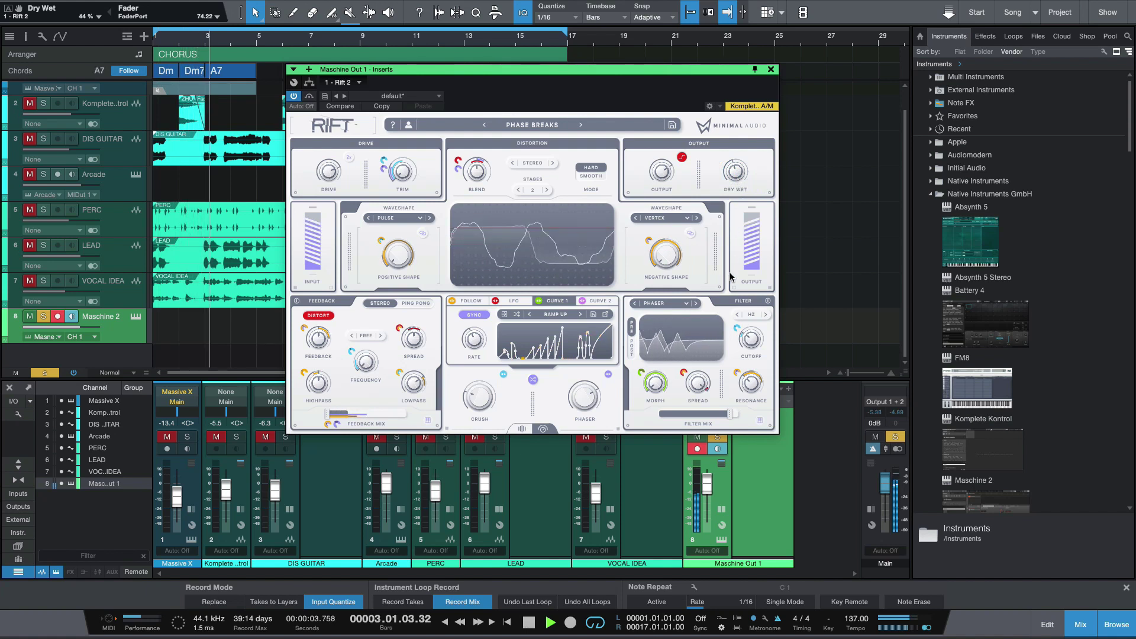
left_click_drag(746, 349, 747, 333)
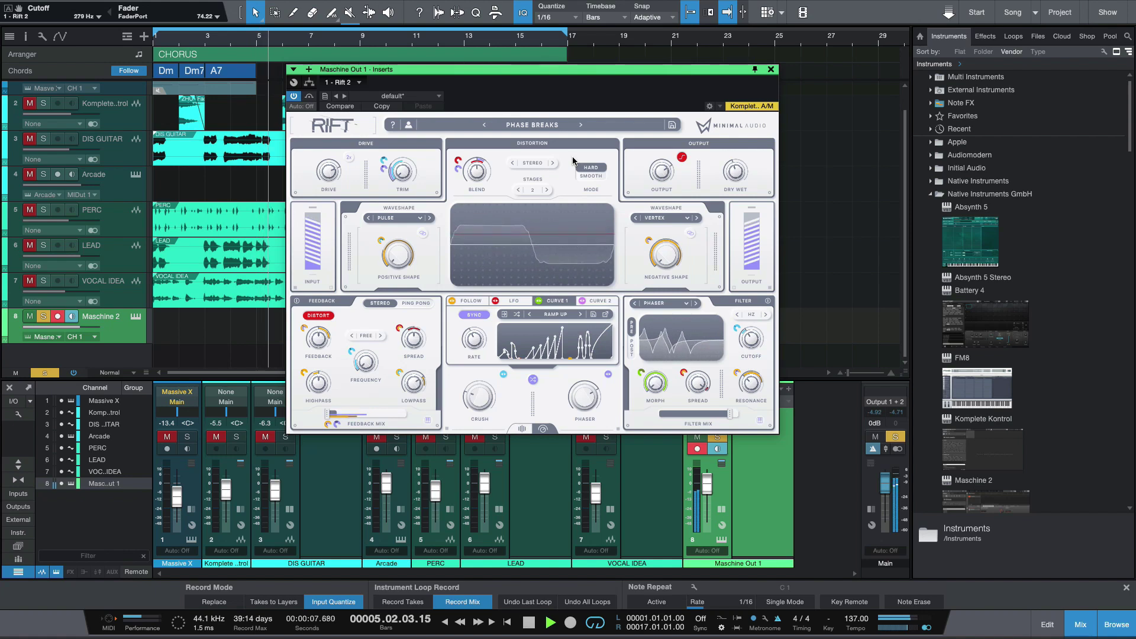
key("space")
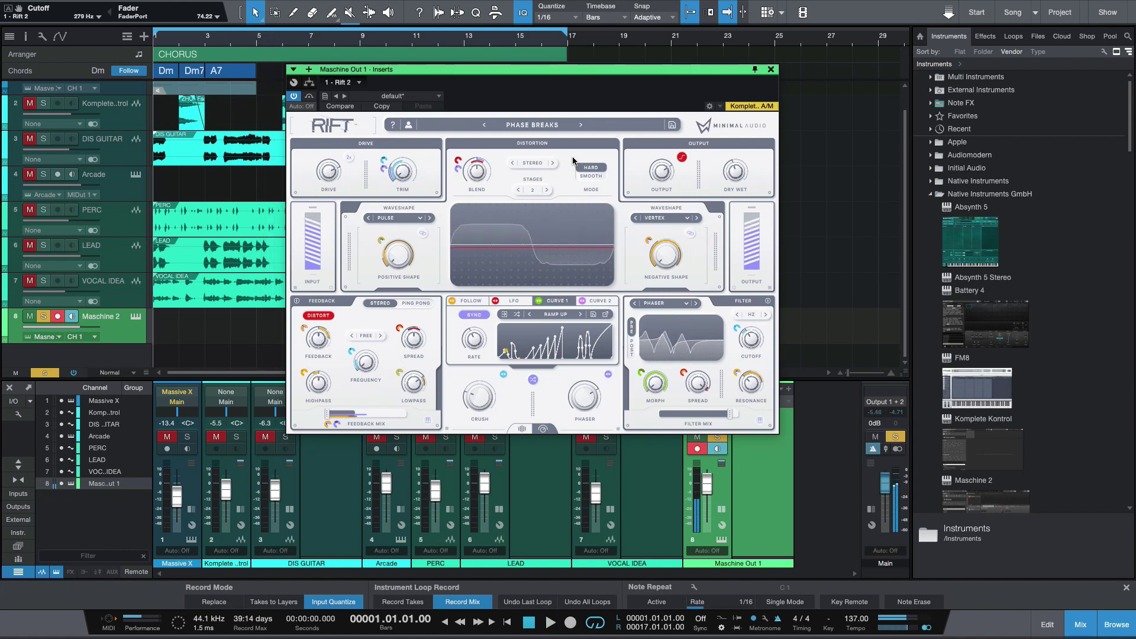
Step: Load the Dub Pump preset from the Drum Heat pack and set Dry Wet to about 35% during playback
left_click(534, 126)
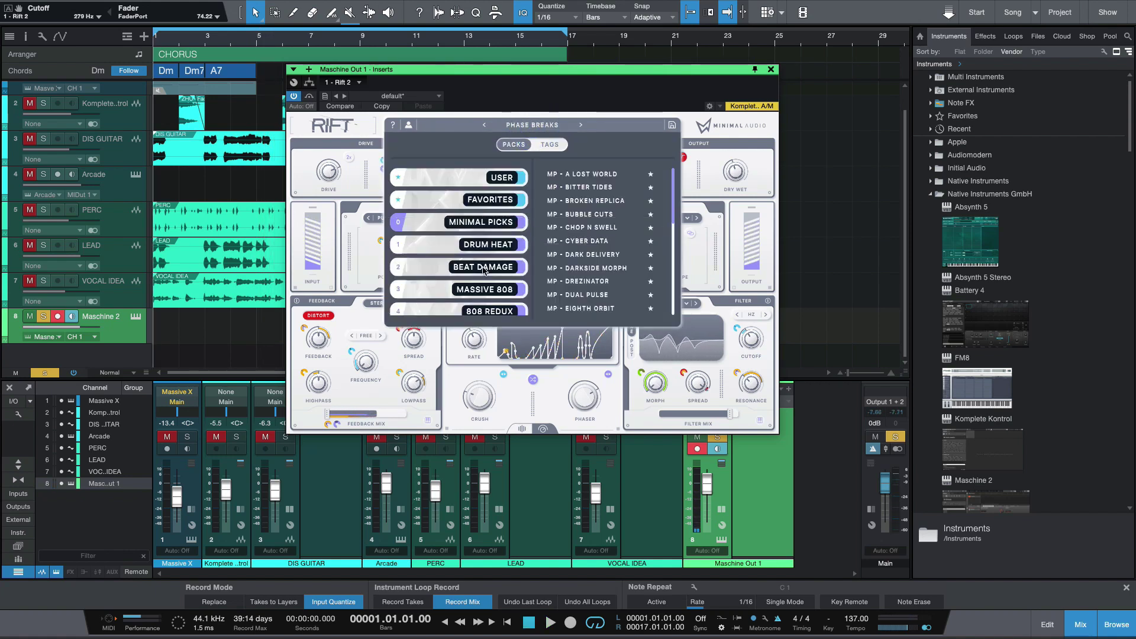
left_click(483, 246)
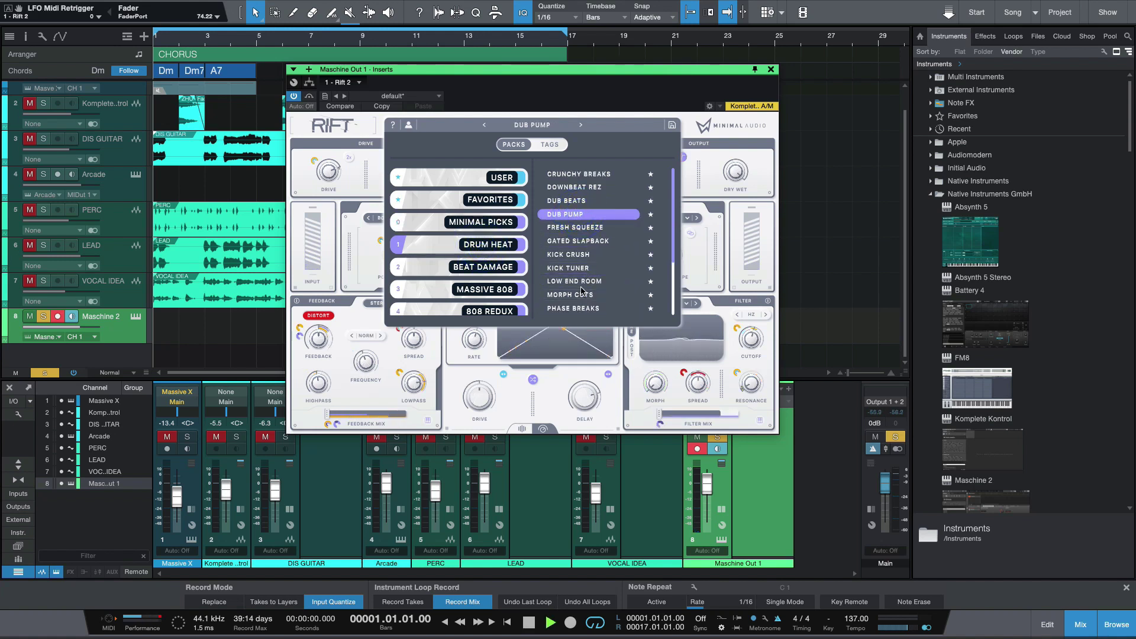
left_click(688, 121)
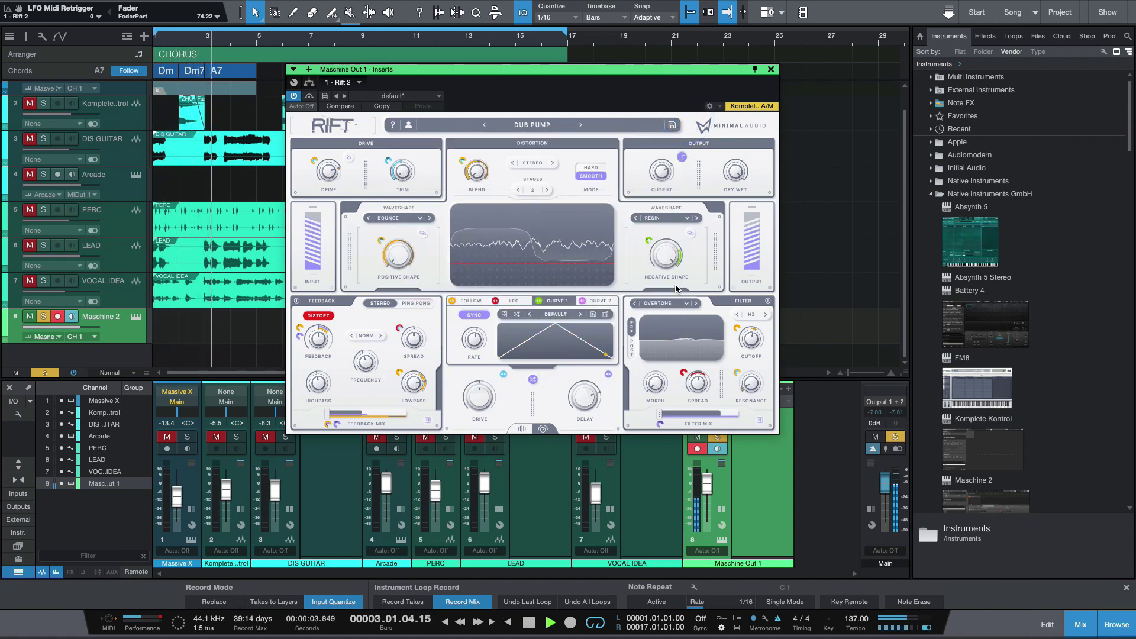
left_click(736, 171)
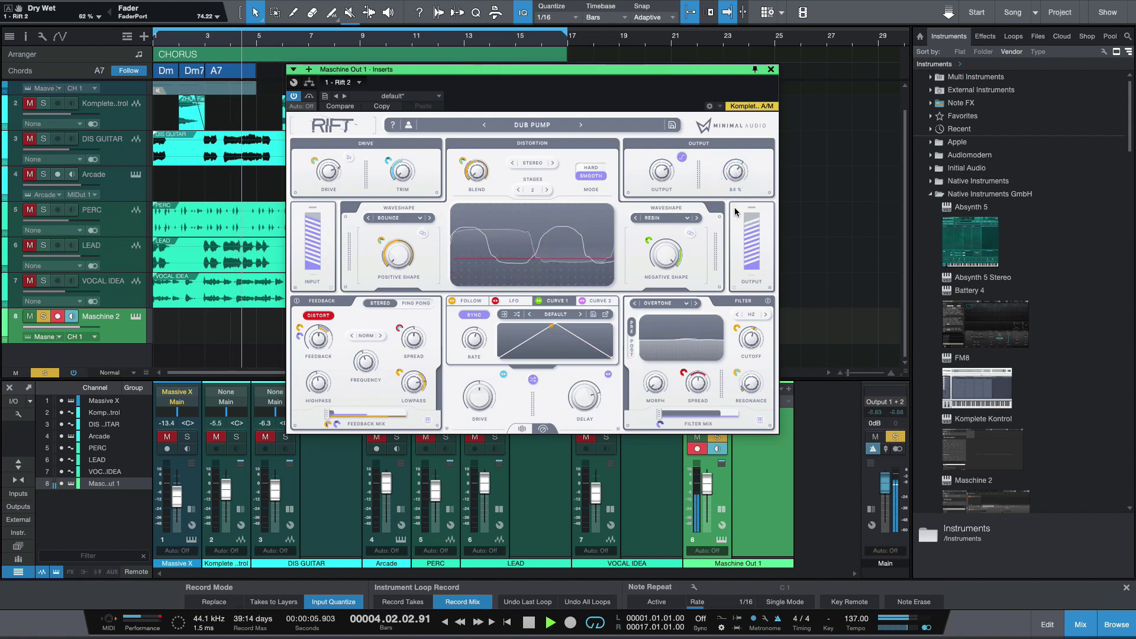
left_click_drag(736, 211, 733, 228)
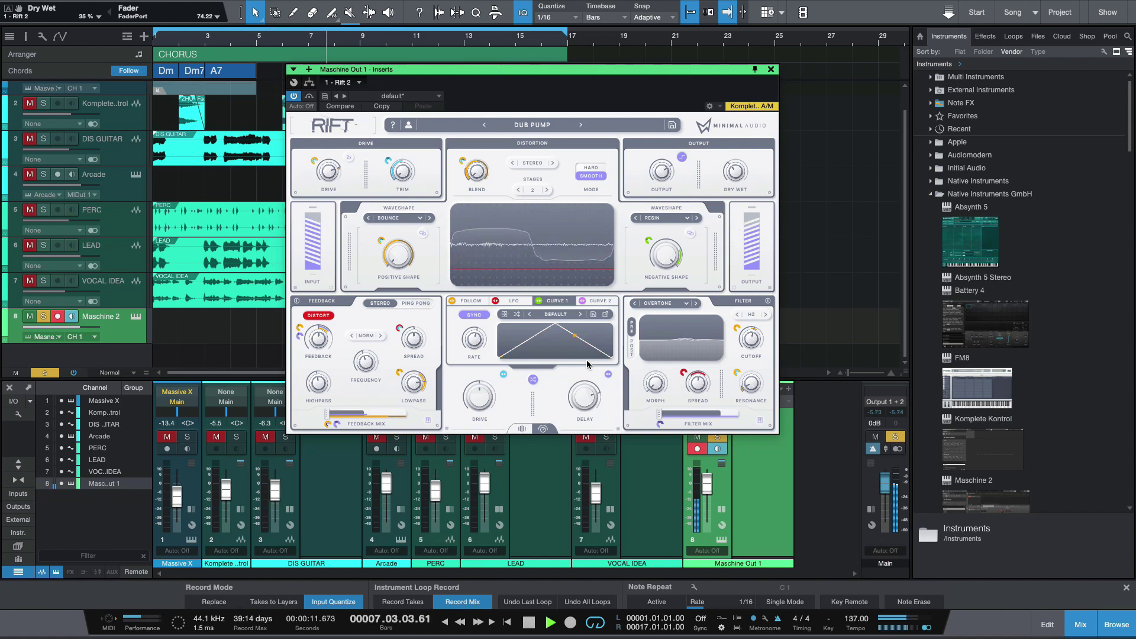
Step: Set the Curve 1 Rate to 1/2 D and the Positive and Negative Shapes to about 0.35 and 0.72 during playback
left_click_drag(474, 341, 475, 351)
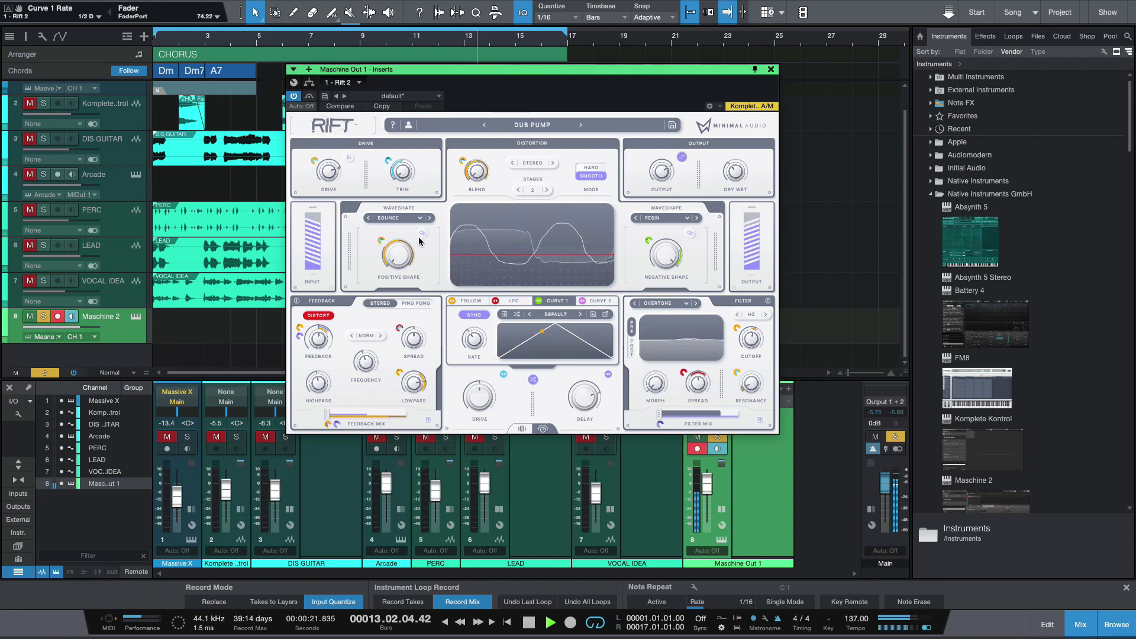
left_click_drag(396, 252, 397, 268)
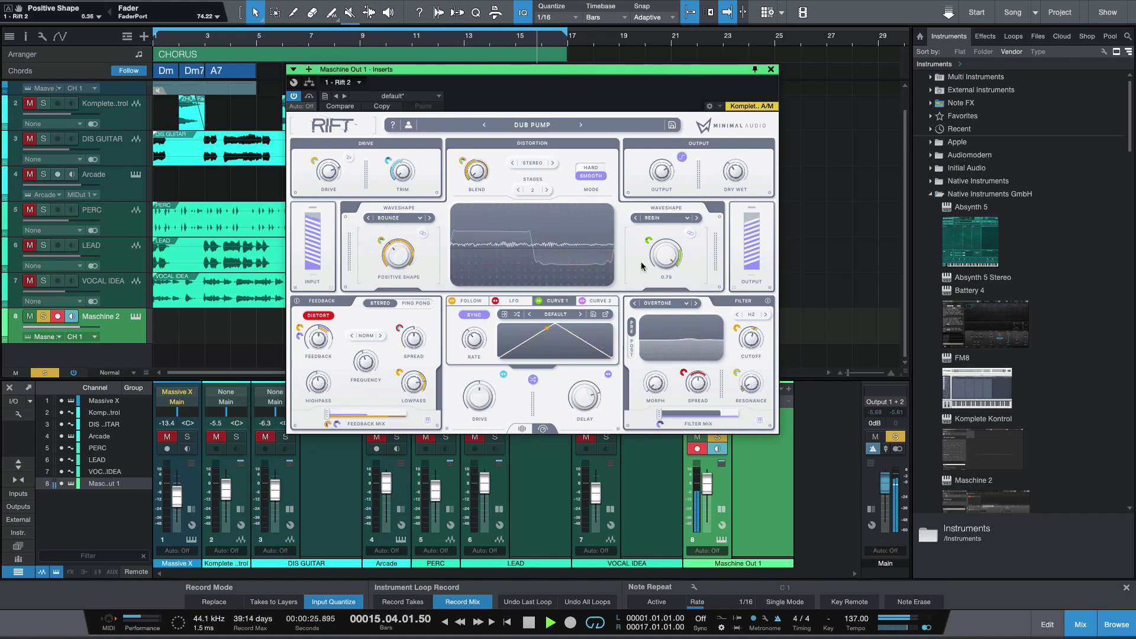
left_click_drag(668, 269, 668, 251)
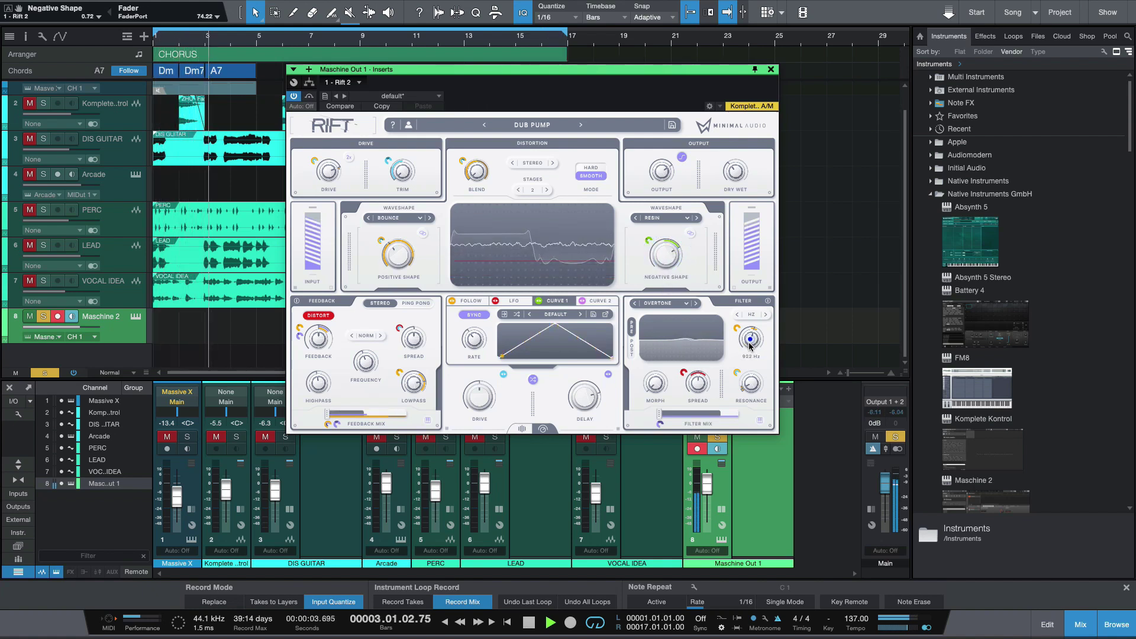
Step: Adjust the Overtone filter's Morph and set its Cutoff to about 133 Hz while the drums play
mouse_move(750, 343)
left_mouse_down()
mouse_move(749, 372)
mouse_move(750, 355)
left_mouse_up()
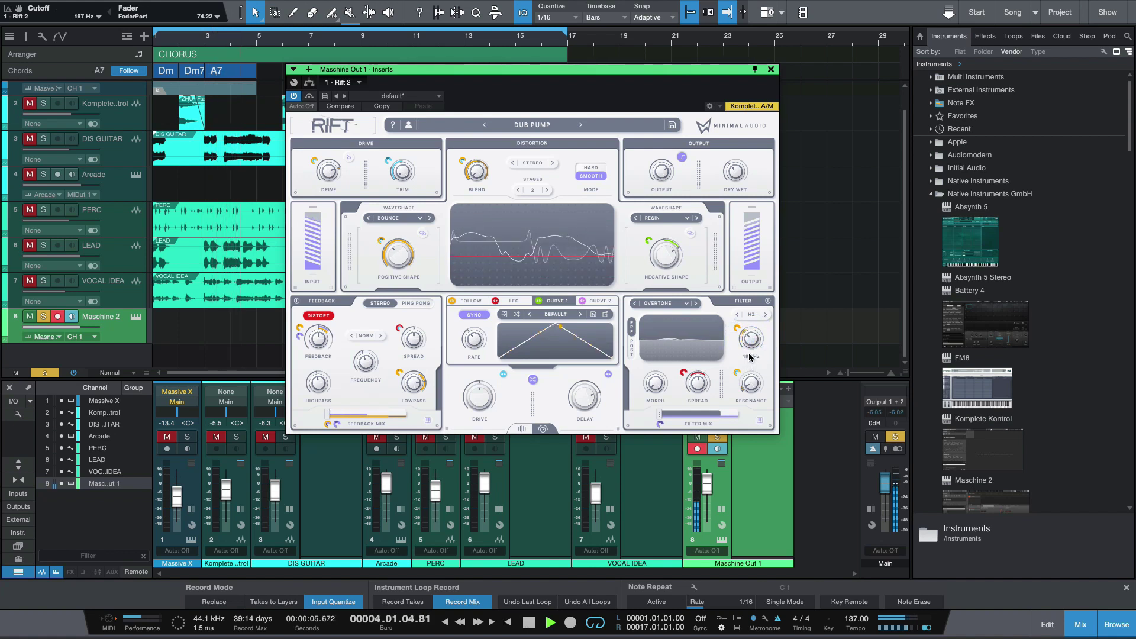
left_click_drag(655, 385, 665, 325)
left_click_drag(689, 363, 752, 354)
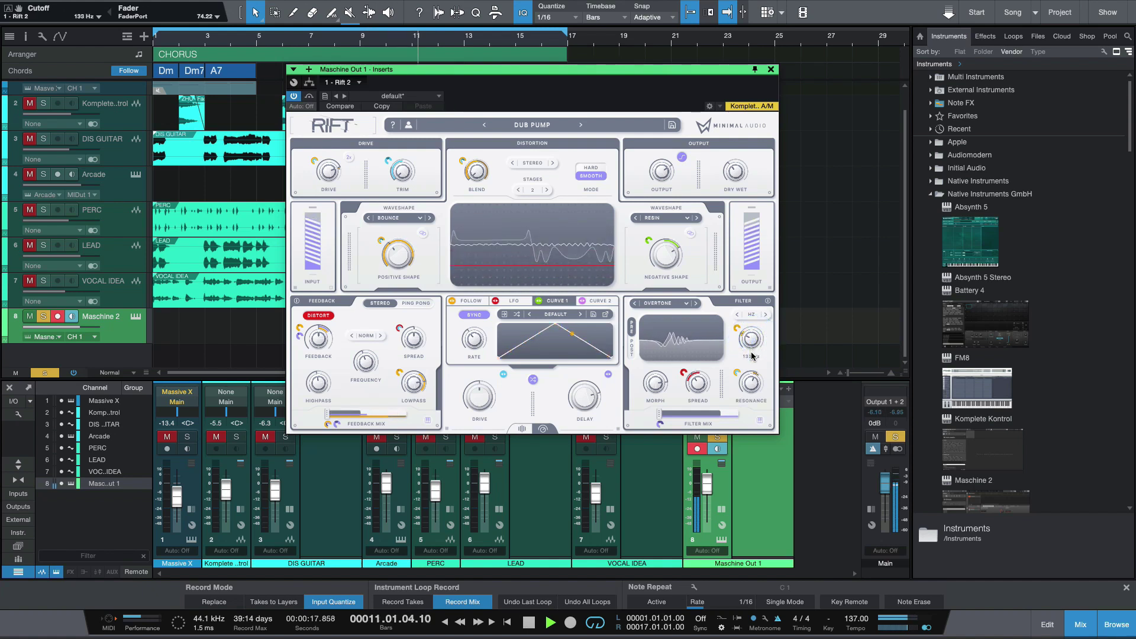